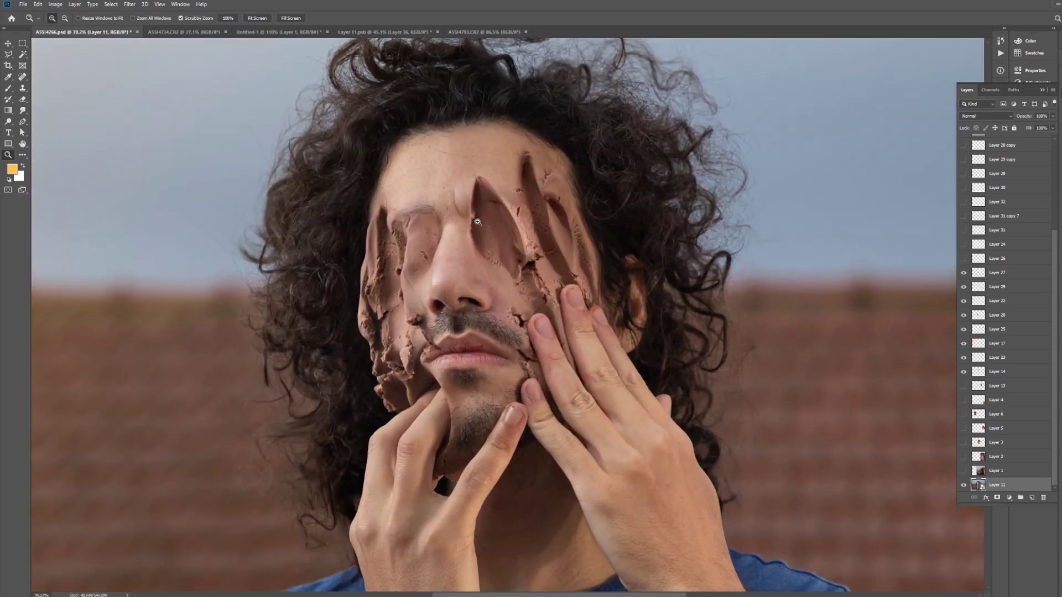
# Browse the source photos of the man with and without clay in the Plastilina res folder
pyautogui.moveTo(485, 226); pyautogui.dragTo(483, 342)
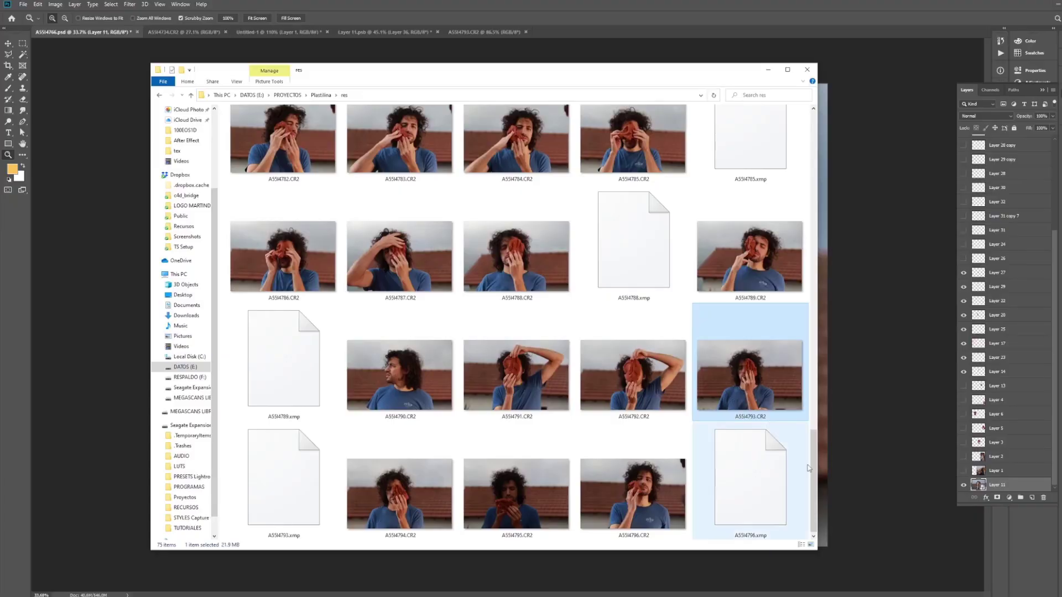
pyautogui.scroll(2, 806, 444)
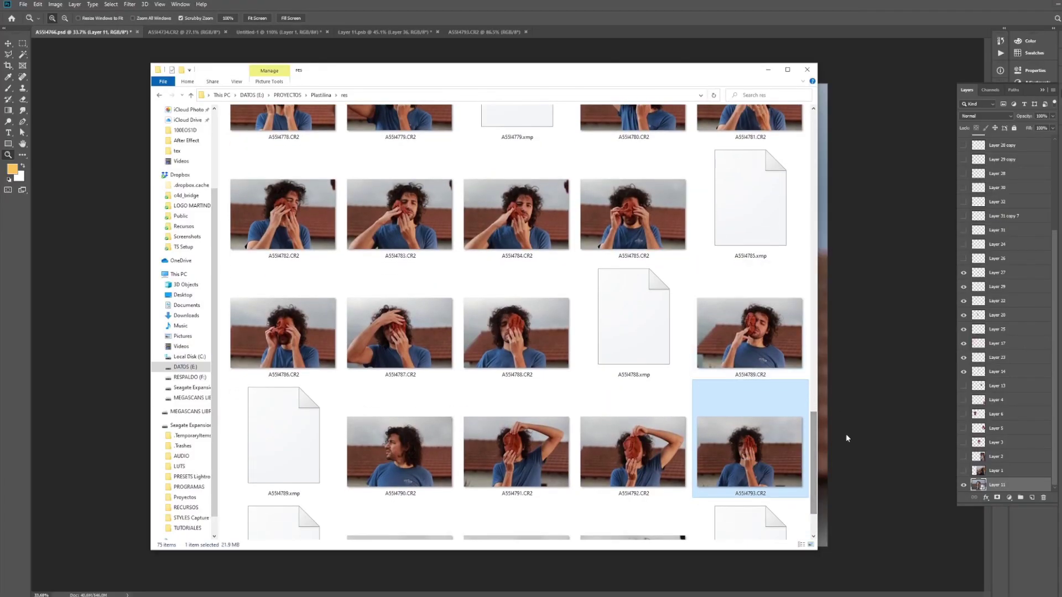
pyautogui.scroll(6, 816, 425)
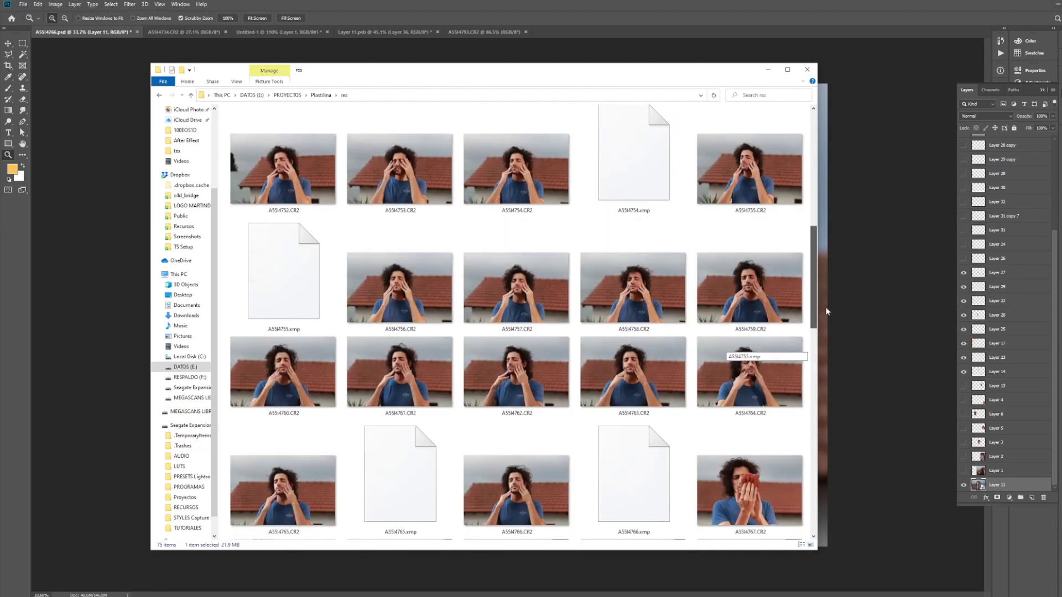
pyautogui.scroll(-5, 827, 312)
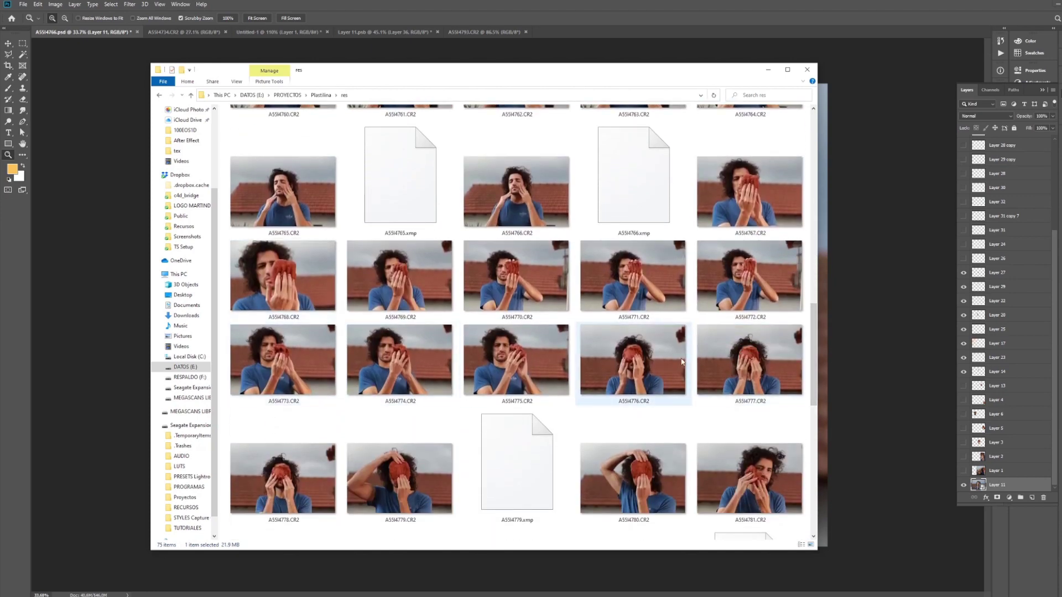
pyautogui.moveTo(813, 365); pyautogui.dragTo(814, 440)
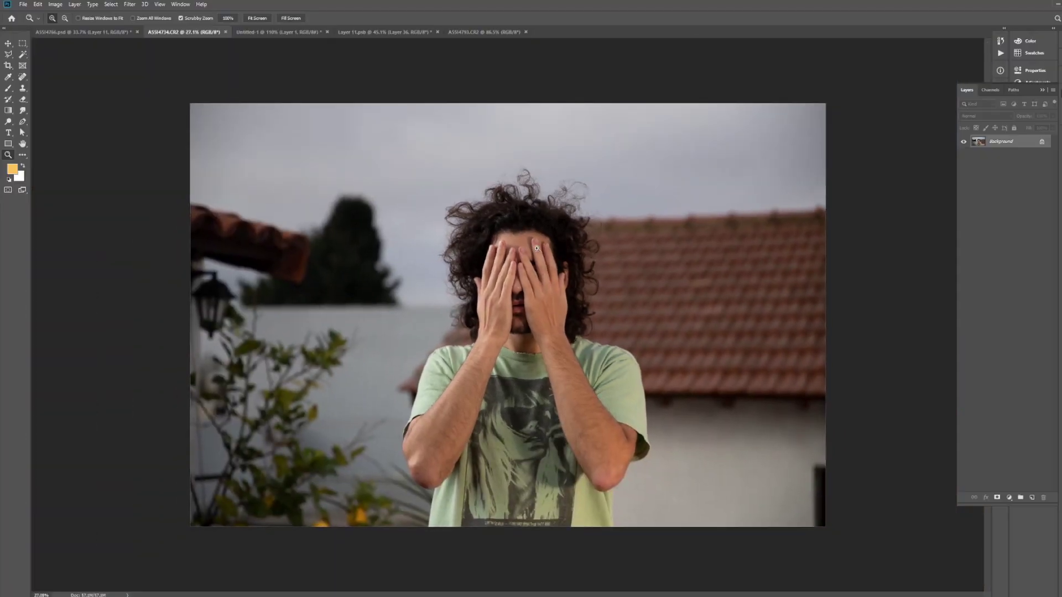
# Add a new layer to A5SI4734.CR2 and brush orange annotation lines over the arm, neck, shirt and background
pyautogui.scroll(2, 573, 252)
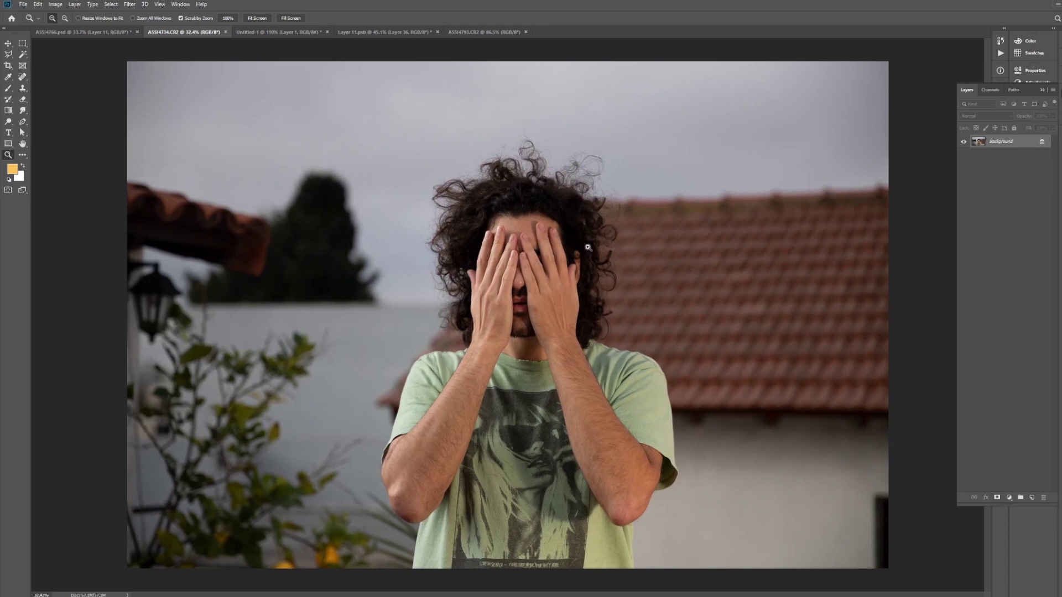
pyautogui.press('b')
pyautogui.click(1032, 498)
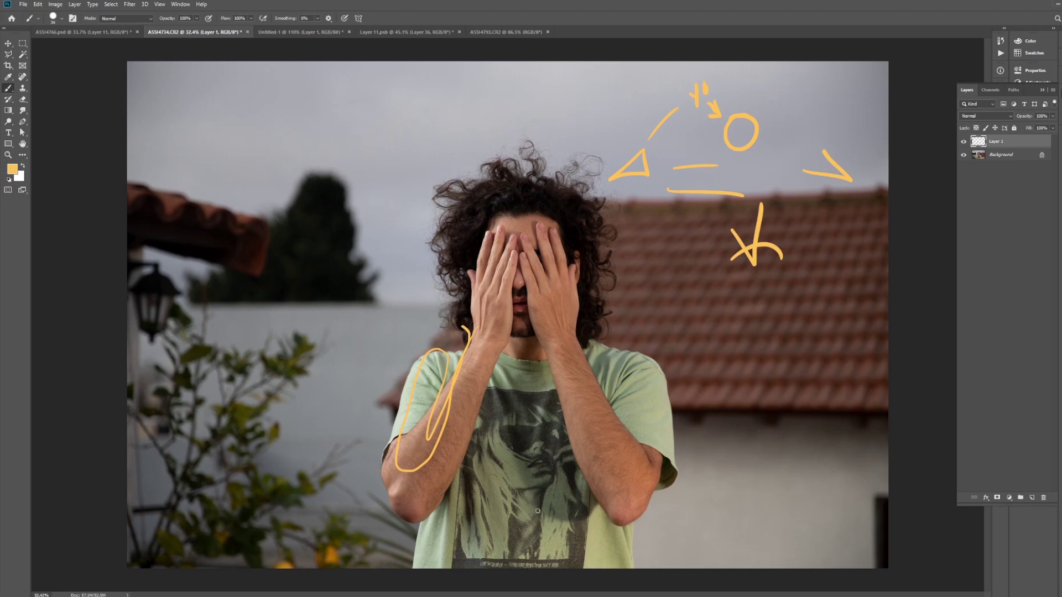
pyautogui.moveTo(545, 530)
pyautogui.mouseDown()
pyautogui.moveTo(522, 502)
pyautogui.moveTo(507, 415)
pyautogui.mouseUp()
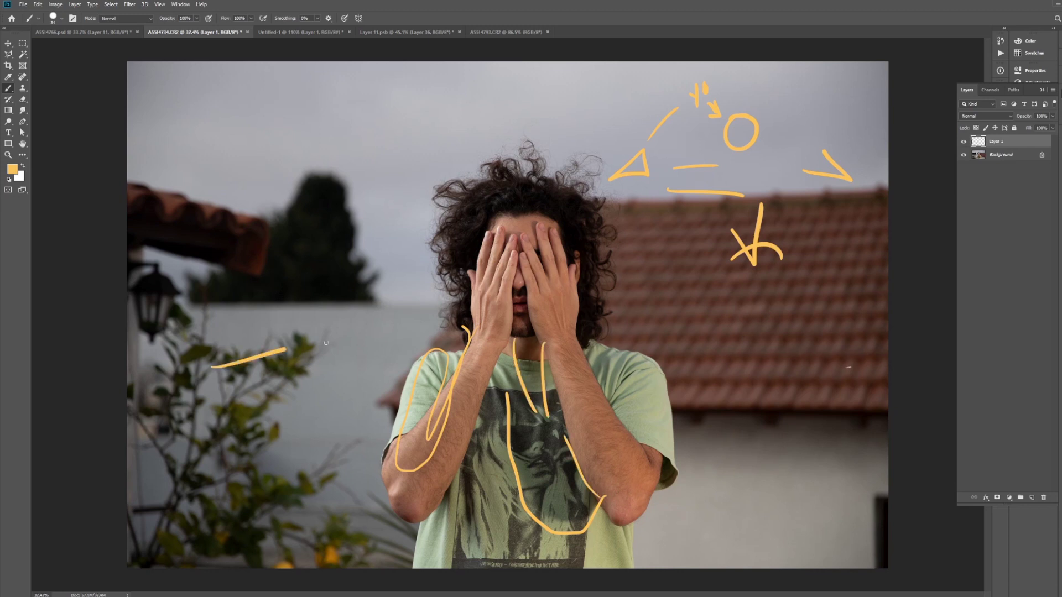
pyautogui.moveTo(326, 343); pyautogui.dragTo(310, 387)
pyautogui.moveTo(862, 383)
pyautogui.mouseDown()
pyautogui.moveTo(741, 357)
pyautogui.moveTo(818, 353)
pyautogui.mouseUp()
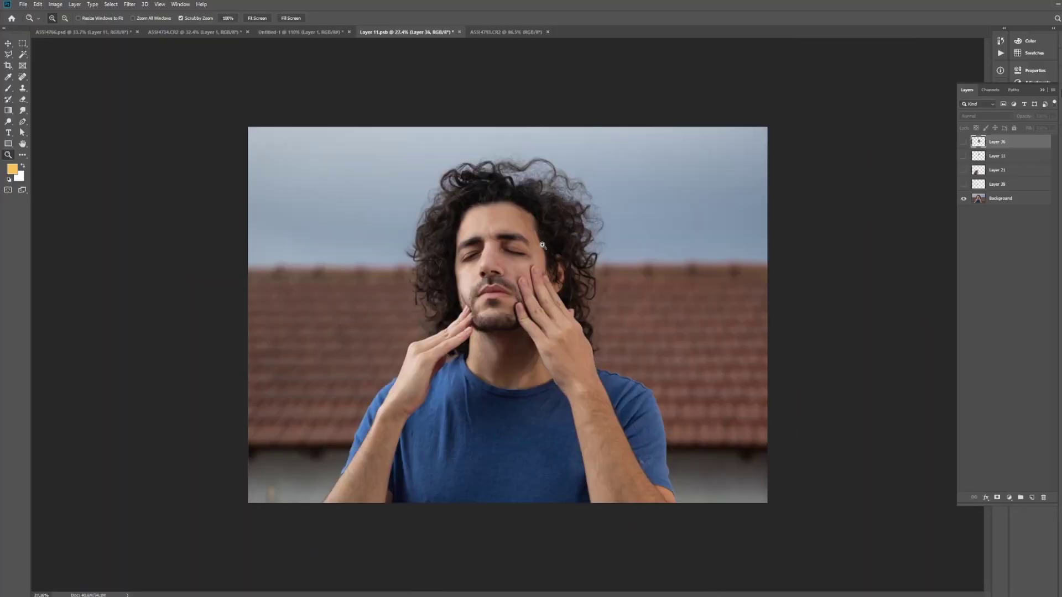
# Show and select Layer 21, the raised hand at the chin, in Layer 11.psb
pyautogui.moveTo(582, 349); pyautogui.dragTo(570, 340)
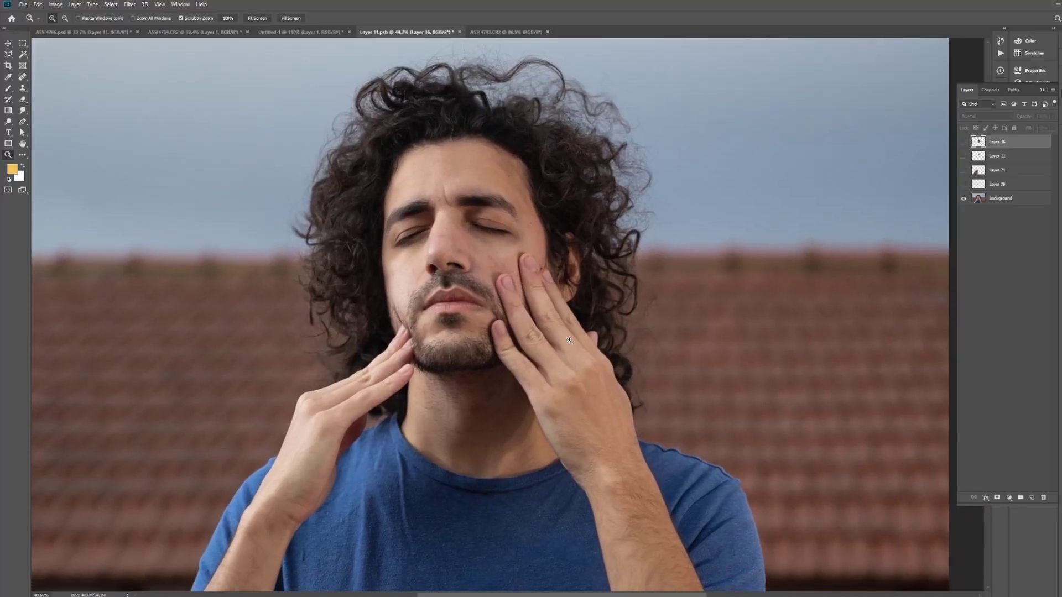
pyautogui.moveTo(507, 258); pyautogui.dragTo(569, 318)
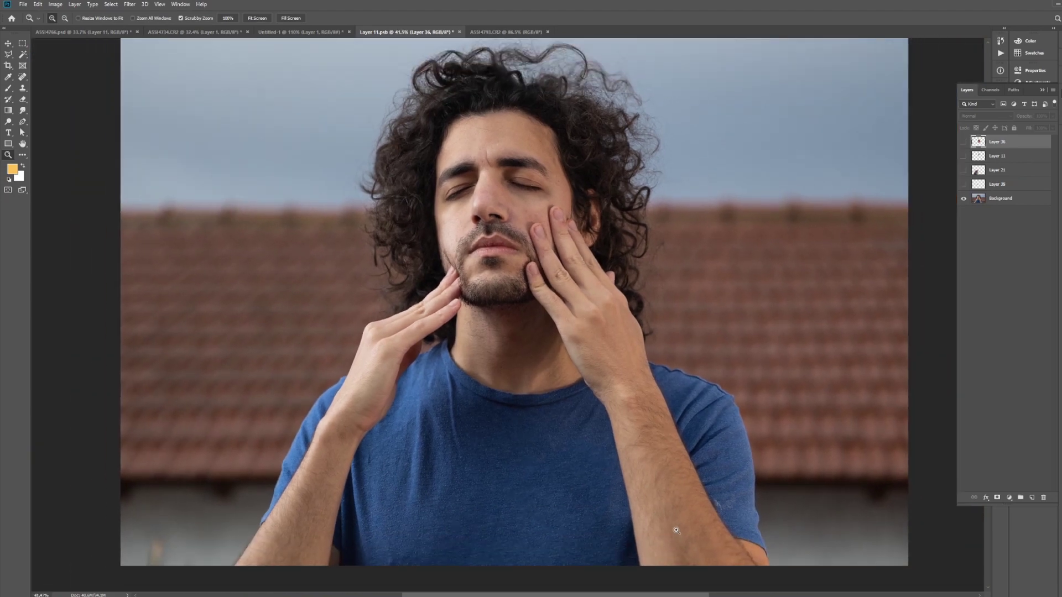
pyautogui.click(963, 171)
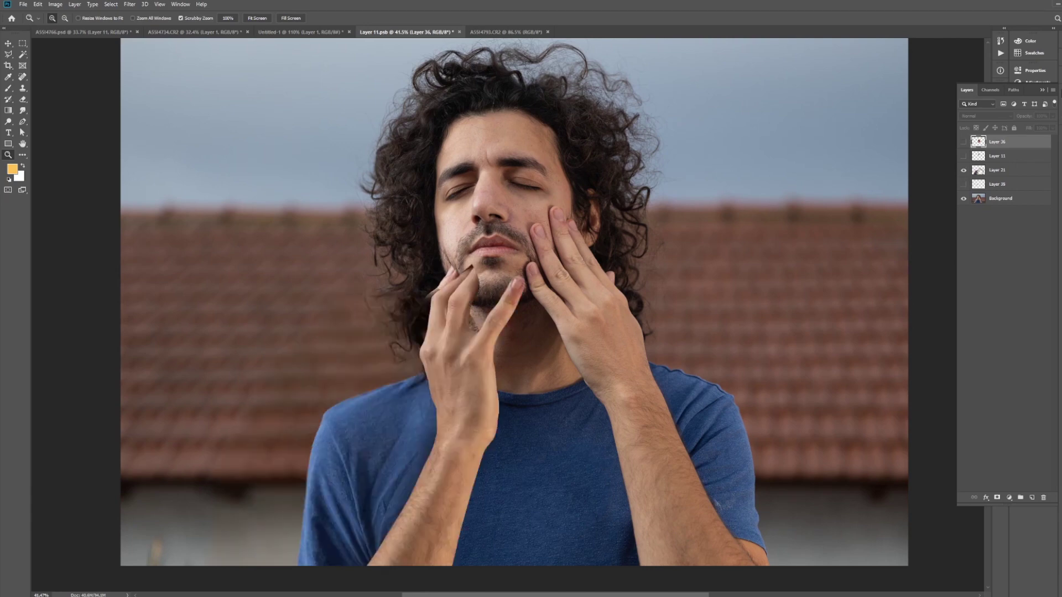
pyautogui.click(1001, 169)
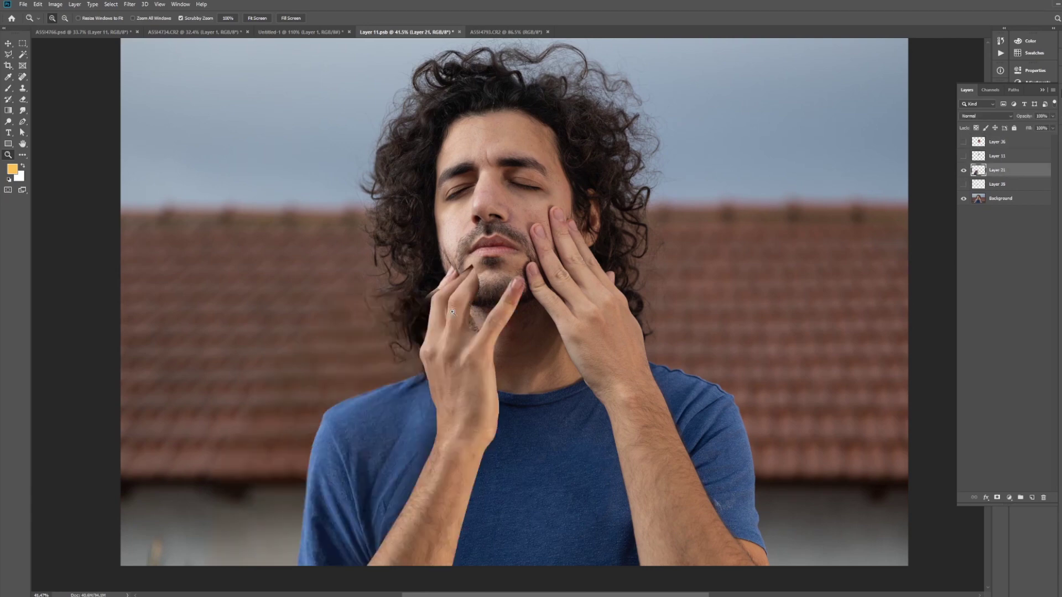
pyautogui.scroll(4, 459, 283)
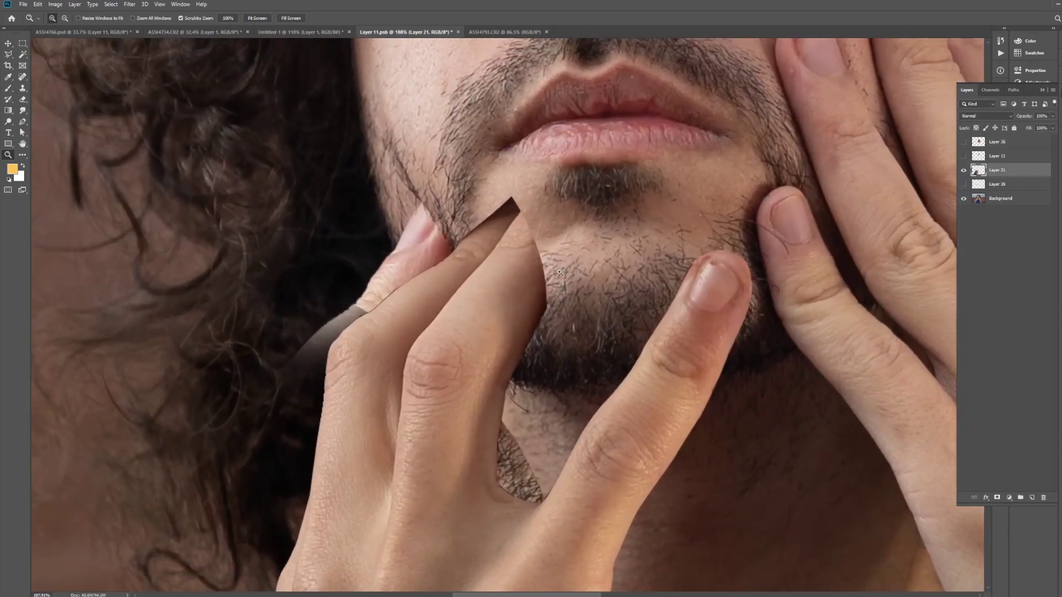
# Reposition the Layer 21 hand so its fingers rest against the jaw and chin
pyautogui.scroll(-6, 550, 368)
pyautogui.press('v')
pyautogui.moveTo(509, 365); pyautogui.dragTo(479, 374)
pyautogui.scroll(3, 498, 396)
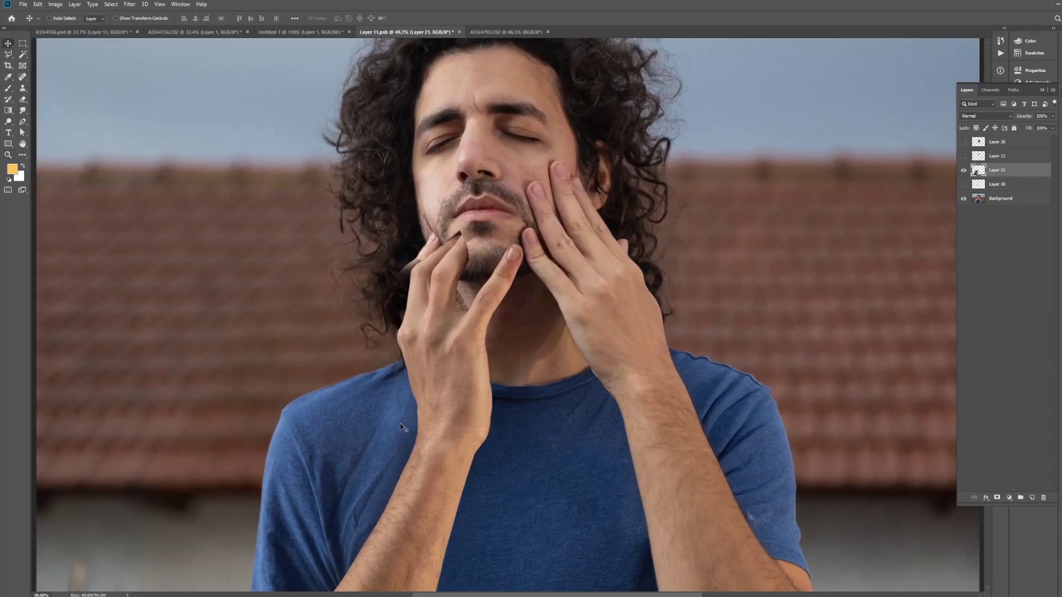
pyautogui.moveTo(351, 431)
pyautogui.mouseDown()
pyautogui.moveTo(410, 450)
pyautogui.moveTo(350, 433)
pyautogui.mouseUp()
pyautogui.press('z')
pyautogui.scroll(-3, 447, 348)
pyautogui.press('v')
pyautogui.moveTo(459, 375); pyautogui.dragTo(449, 374)
pyautogui.press('z')
pyautogui.scroll(4, 488, 325)
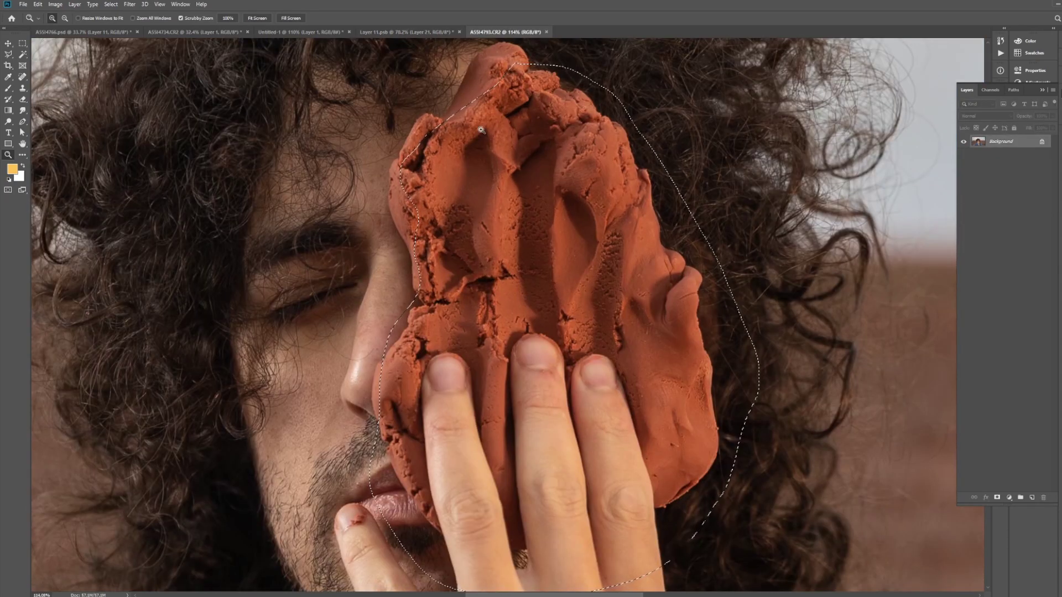
# Lasso a loose outline around the red clay and its pressing fingers in A5SI4793.CR2 and copy it
pyautogui.press('l')
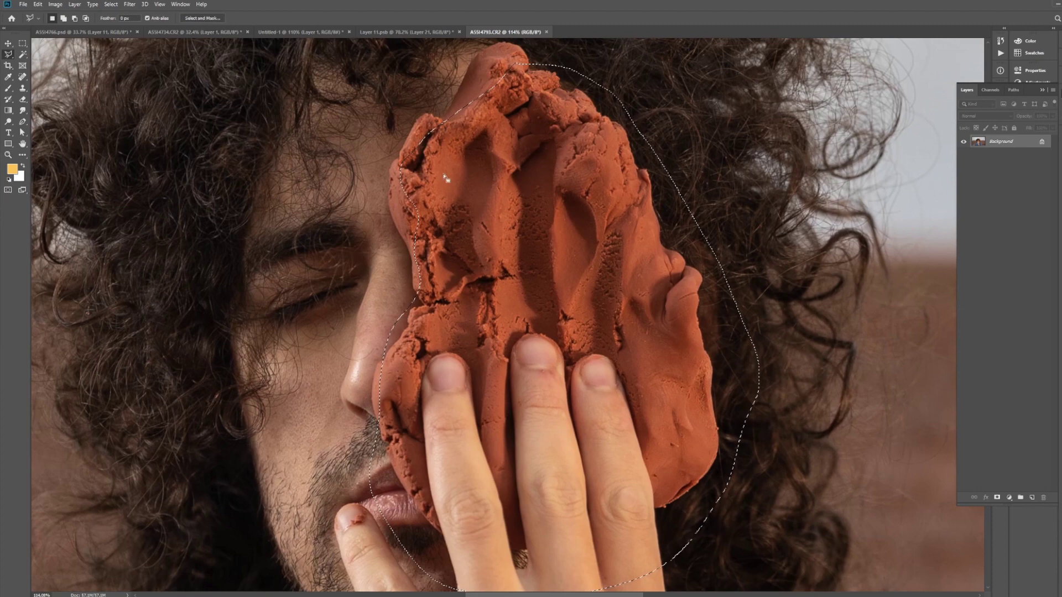
pyautogui.moveTo(436, 123)
pyautogui.mouseDown()
pyautogui.moveTo(406, 121)
pyautogui.moveTo(403, 327)
pyautogui.moveTo(423, 552)
pyautogui.moveTo(721, 510)
pyautogui.moveTo(719, 290)
pyautogui.moveTo(547, 54)
pyautogui.moveTo(418, 102)
pyautogui.mouseUp()
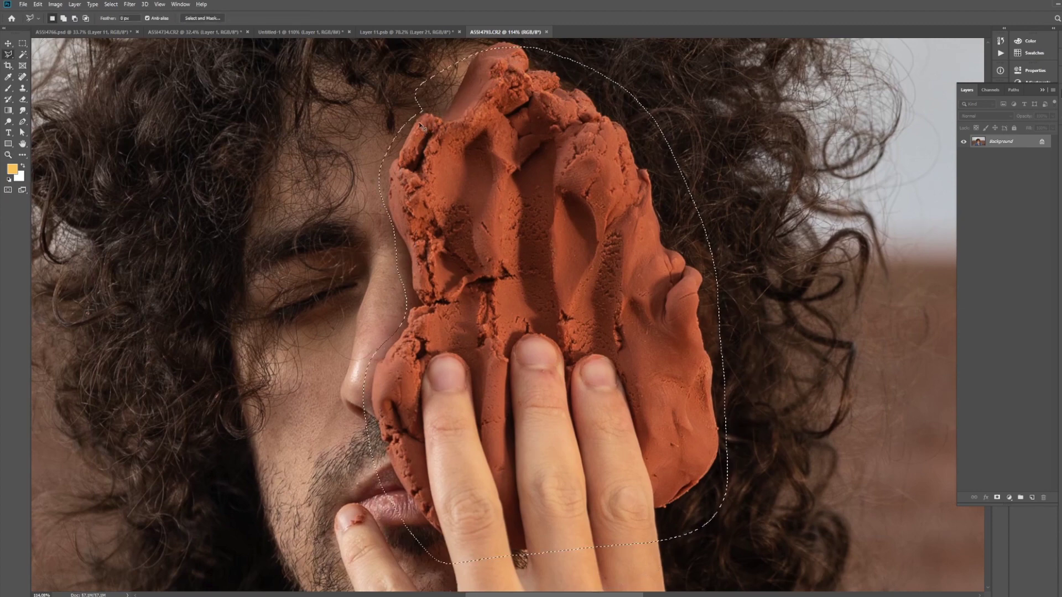
pyautogui.click(296, 32)
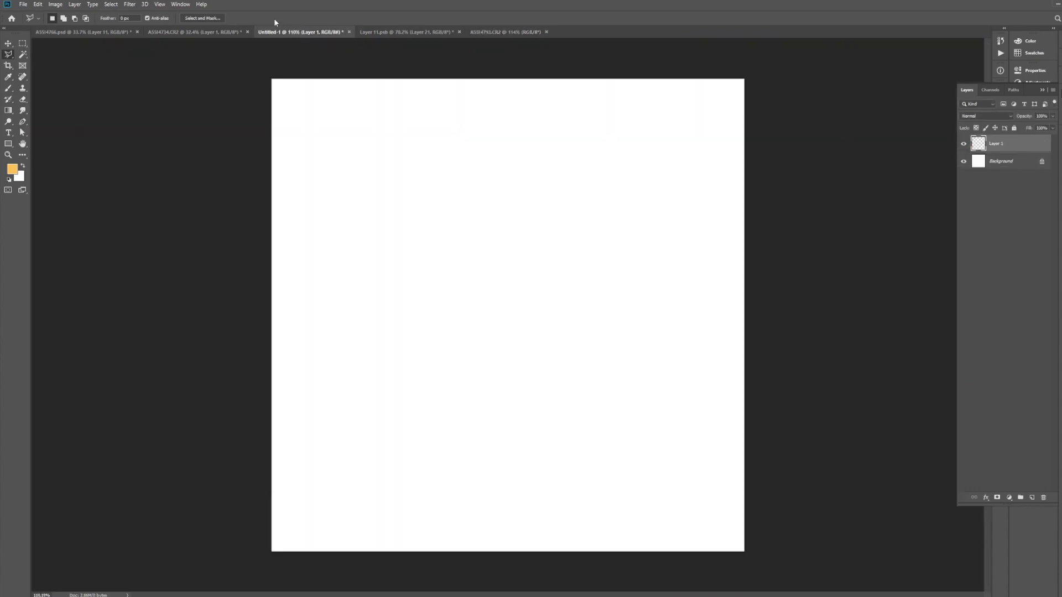
# Paste the copied clay into Layer 11.psb and move it over the side of the face touched by the hand
pyautogui.click(406, 32)
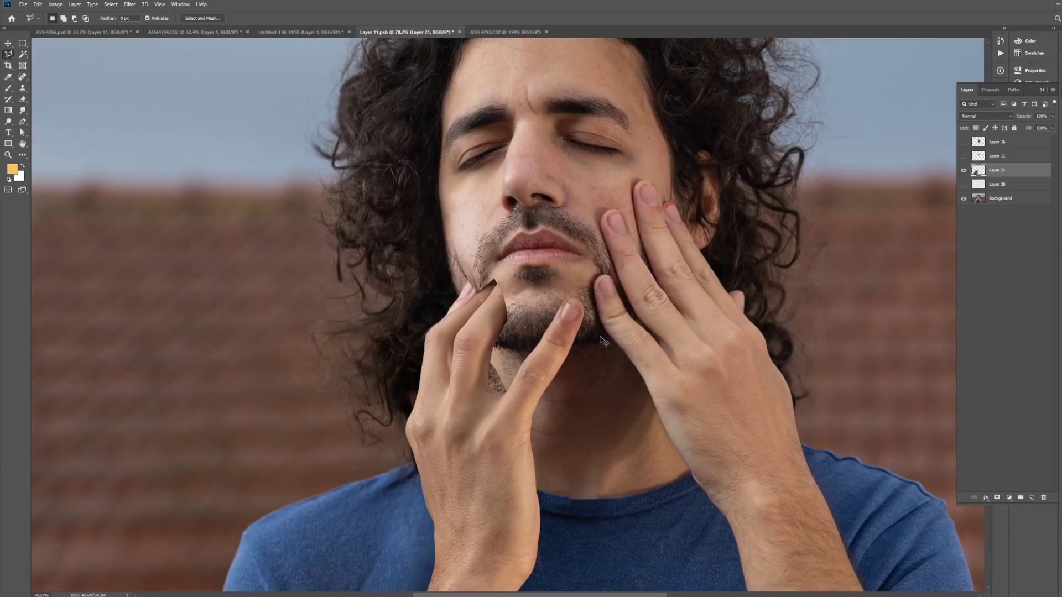
pyautogui.hotkey('ctrl', 'v')
pyautogui.press('v')
pyautogui.moveTo(545, 338); pyautogui.dragTo(590, 331)
pyautogui.moveTo(576, 284)
pyautogui.mouseDown()
pyautogui.moveTo(564, 282)
pyautogui.moveTo(582, 272)
pyautogui.mouseUp()
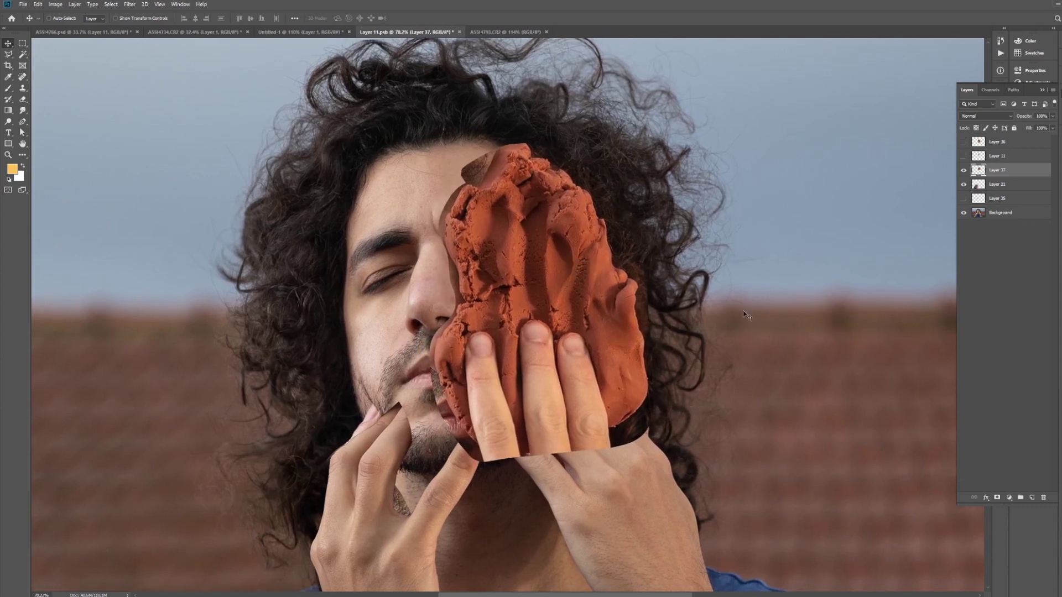
# Warp the pasted clay at 52% opacity so its fingers follow the hand underneath, and restore the layer to 100% opacity
pyautogui.hotkey('ctrl', 't')
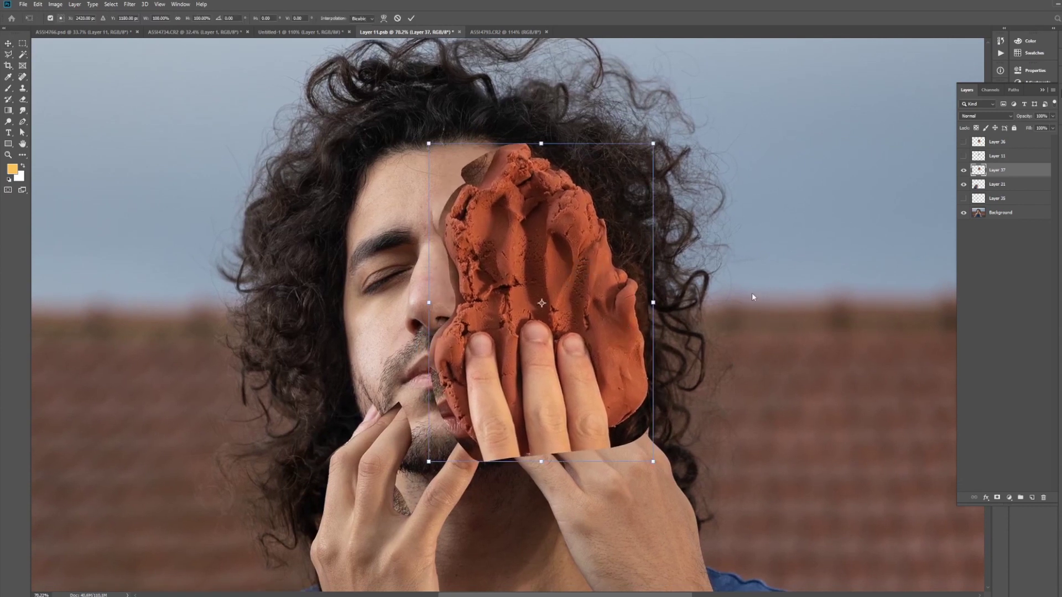
pyautogui.click(384, 19)
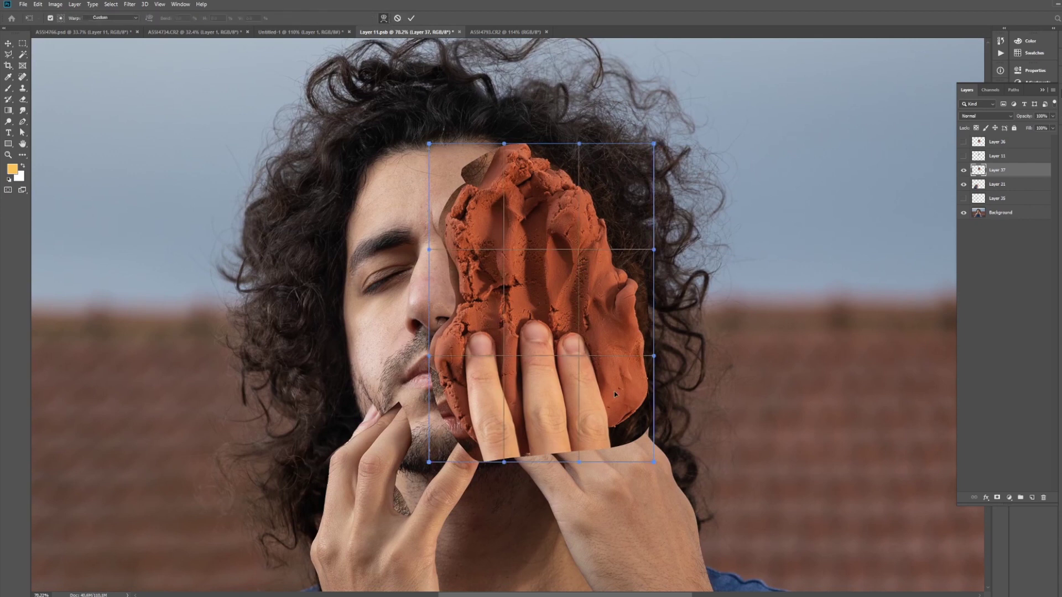
pyautogui.moveTo(1015, 117); pyautogui.dragTo(1000, 119)
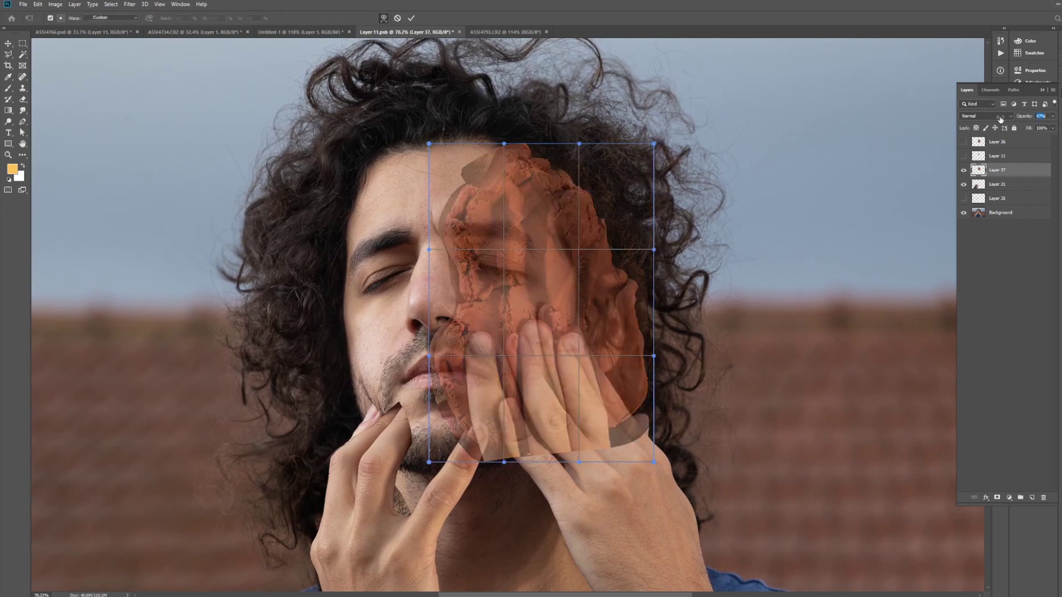
pyautogui.moveTo(647, 443); pyautogui.dragTo(496, 383)
pyautogui.moveTo(552, 331); pyautogui.dragTo(600, 317)
pyautogui.moveTo(463, 206); pyautogui.dragTo(573, 162)
pyautogui.moveTo(487, 282); pyautogui.dragTo(526, 375)
pyautogui.moveTo(571, 330); pyautogui.dragTo(496, 365)
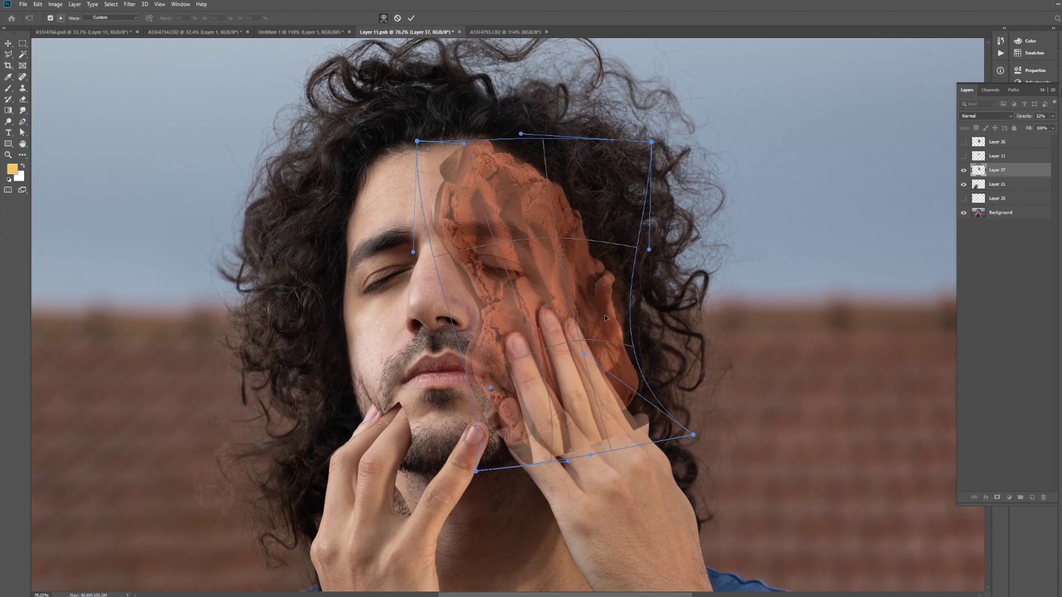
pyautogui.moveTo(1028, 117); pyautogui.dragTo(1059, 117)
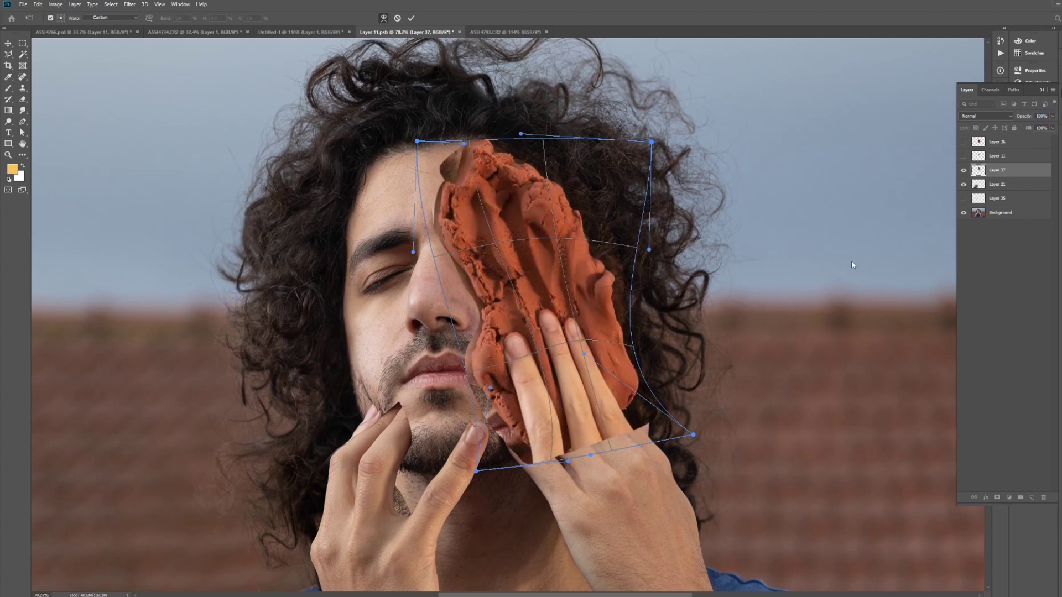
pyautogui.press('Return')
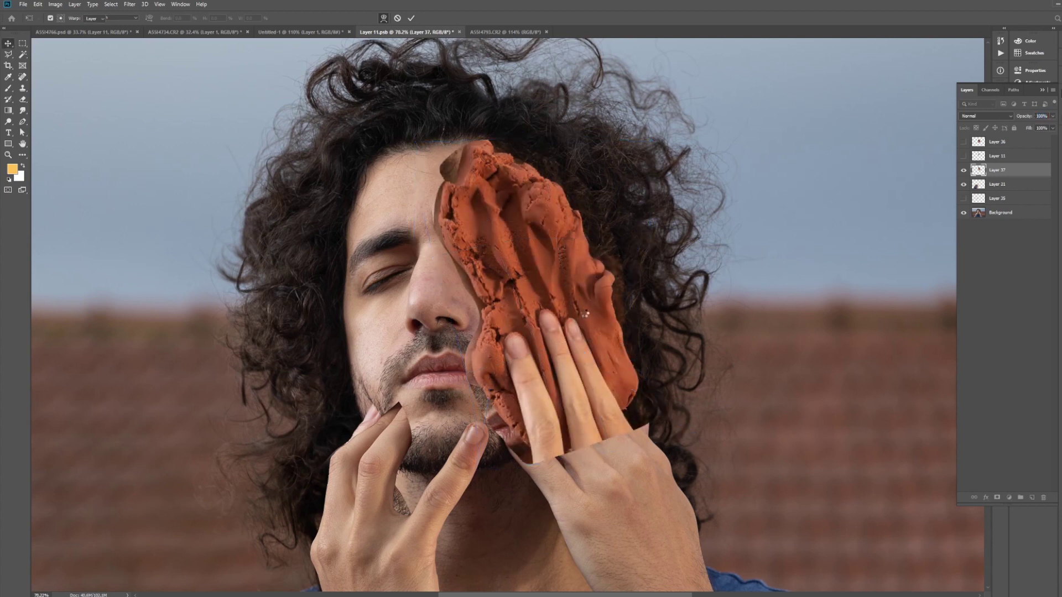
# Hide the warped clay on Layer 37 and select the Background layer
pyautogui.press('z')
pyautogui.moveTo(556, 365); pyautogui.dragTo(949, 173)
pyautogui.click(964, 171)
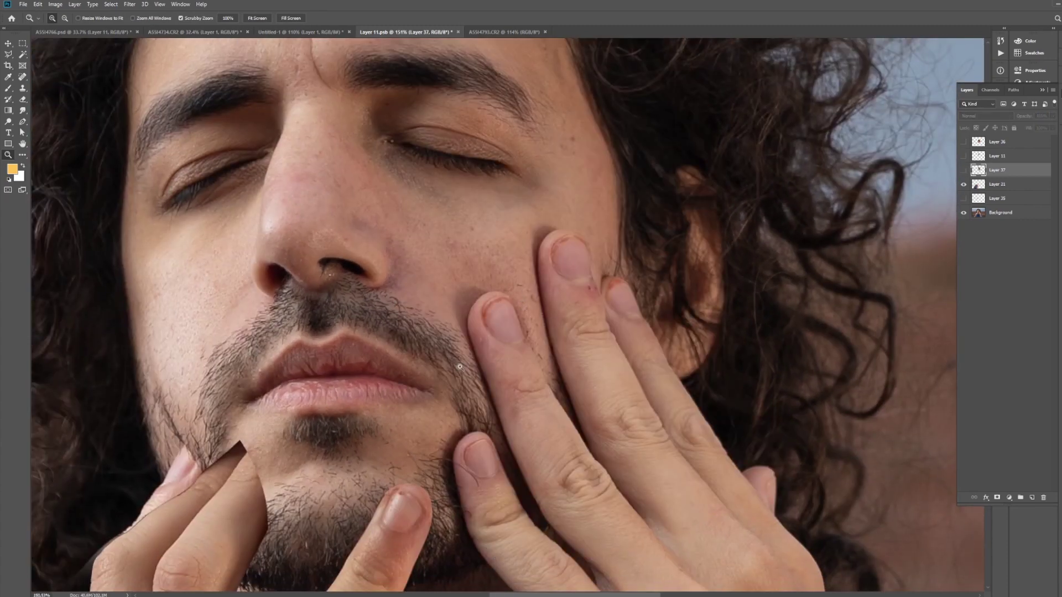
pyautogui.moveTo(585, 393); pyautogui.dragTo(551, 318)
pyautogui.click(1007, 213)
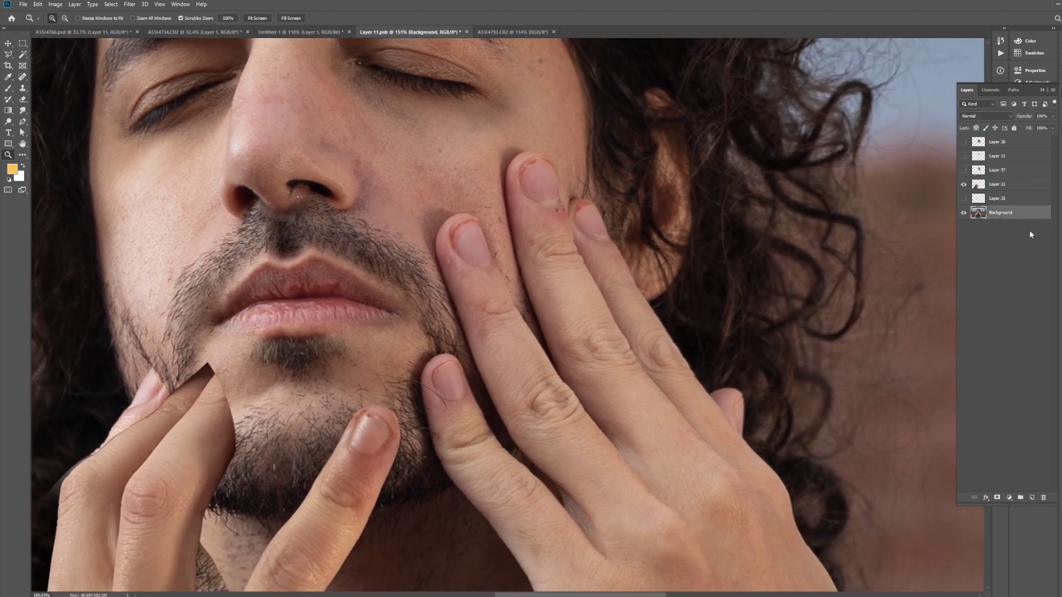
# Trace a closed Pen path around the fingers and part of the back of the hand on the cheek
pyautogui.click(1013, 90)
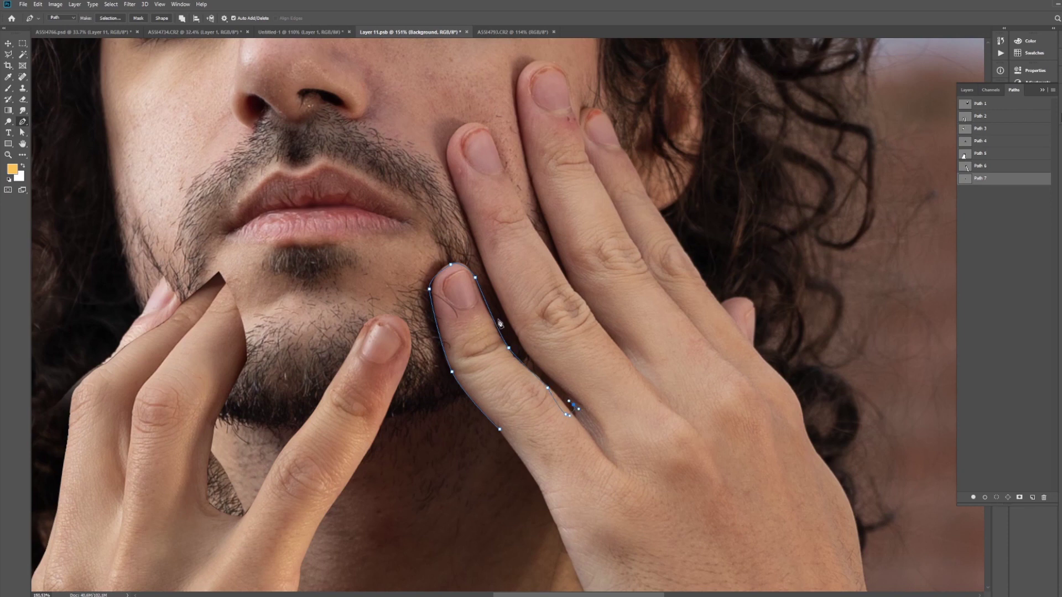
pyautogui.click(517, 100)
pyautogui.click(516, 79)
pyautogui.click(522, 71)
pyautogui.click(729, 455)
pyautogui.click(621, 568)
# Load Path 7 as a selection and copy the outlined hand from the Background to a new layer
pyautogui.press('z')
pyautogui.moveTo(968, 210); pyautogui.dragTo(937, 206)
pyautogui.keyDown('ctrl'); pyautogui.click(967, 184); pyautogui.keyUp('ctrl')
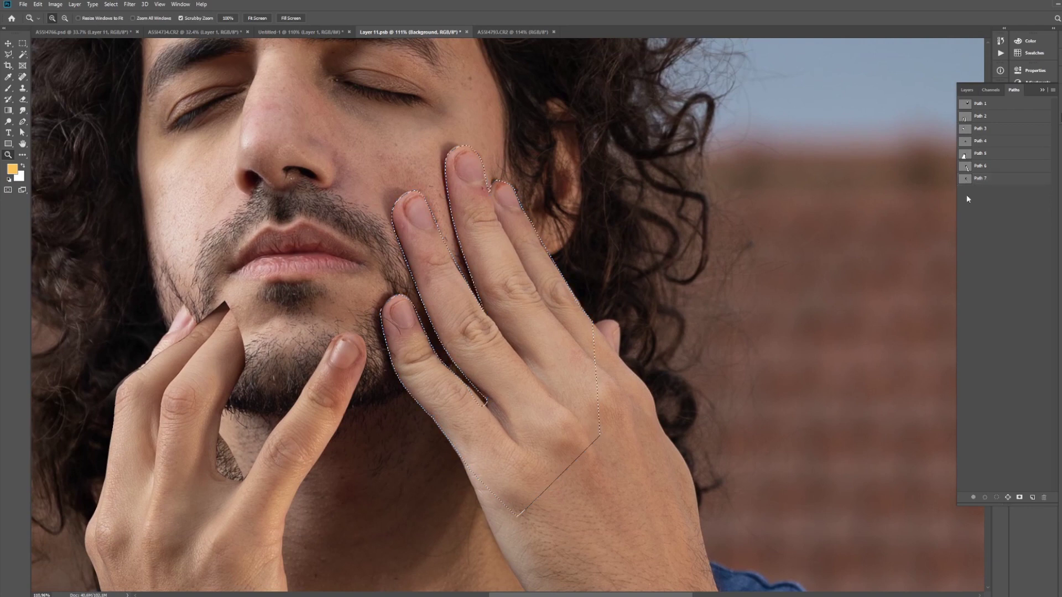
pyautogui.click(967, 89)
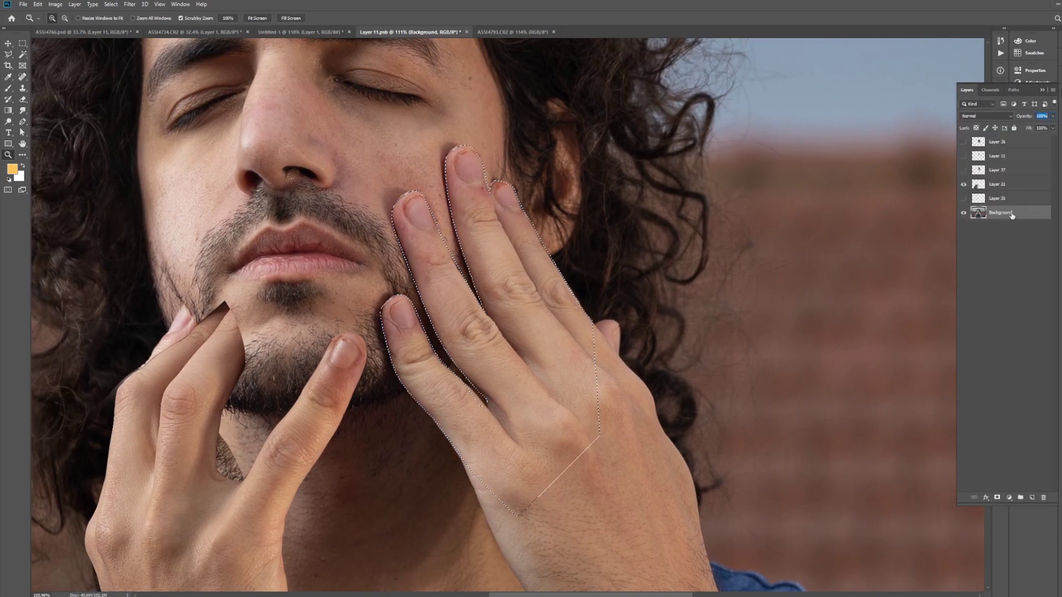
pyautogui.click(1005, 219)
pyautogui.hotkey('ctrl', 'j')
# Move the copied hand layer to the top of the stack and show the Layer 37 clay beneath it
pyautogui.moveTo(1006, 214); pyautogui.dragTo(1010, 145)
pyautogui.click(964, 183)
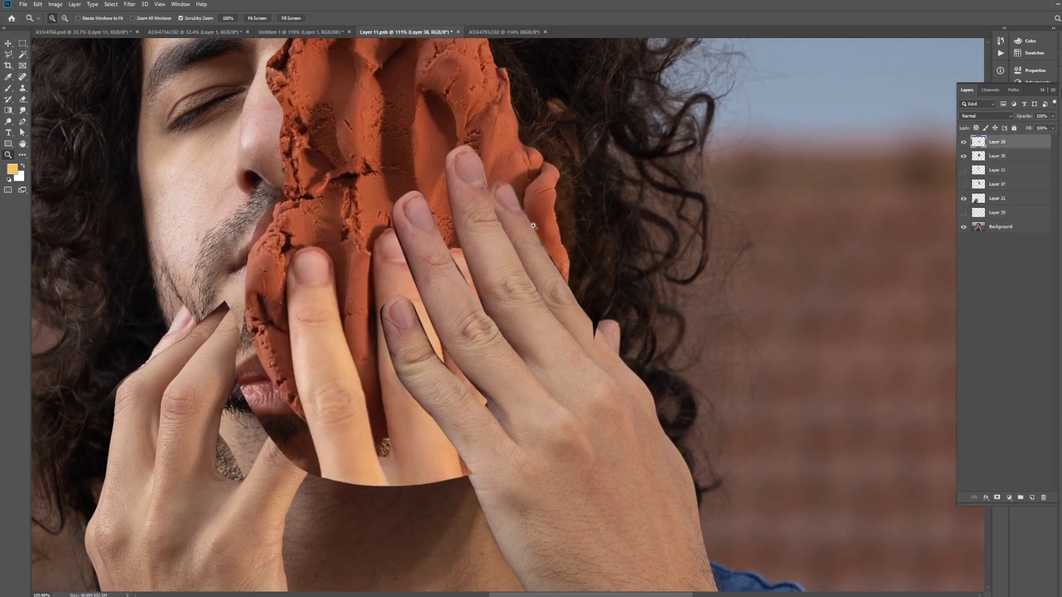
pyautogui.scroll(-3, 533, 226)
pyautogui.click(963, 157)
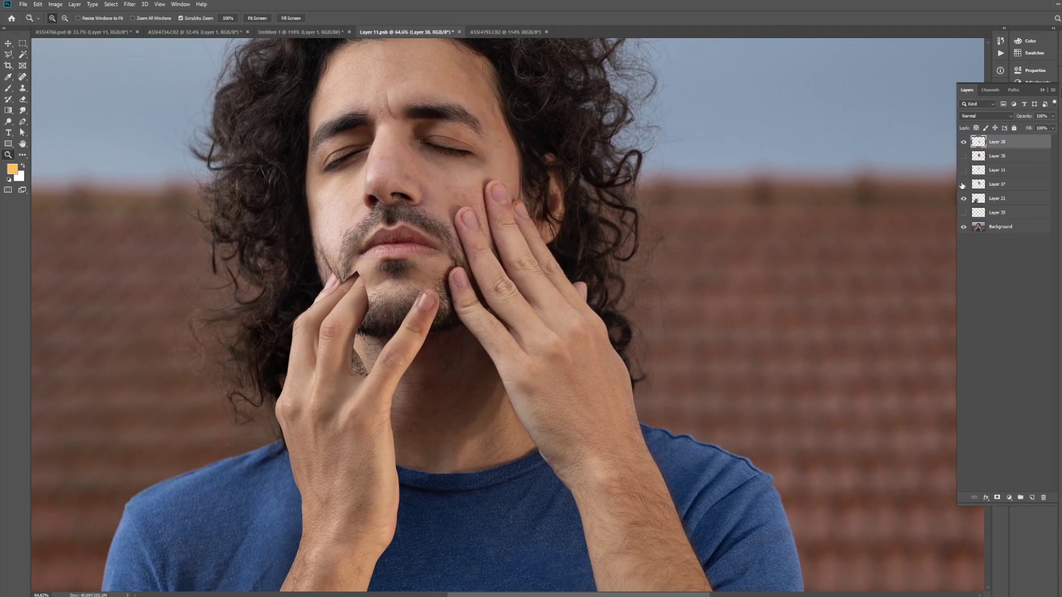
pyautogui.click(964, 184)
pyautogui.scroll(3, 516, 201)
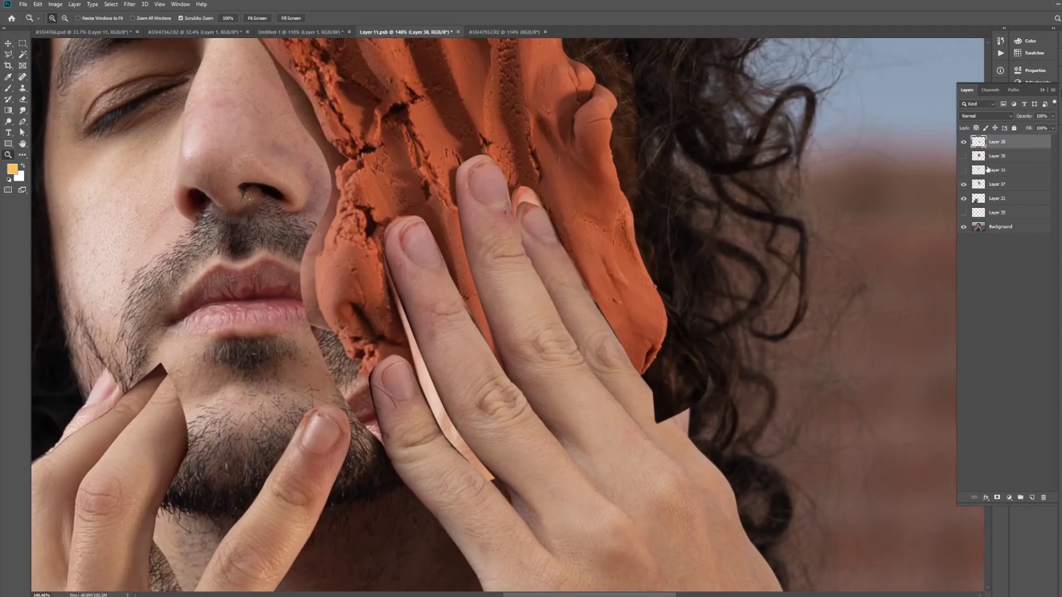
# Move Layer 37 directly beneath the copied hand layer and warp its clay to fill the gaps around the fingers
pyautogui.moveTo(997, 185); pyautogui.dragTo(995, 151)
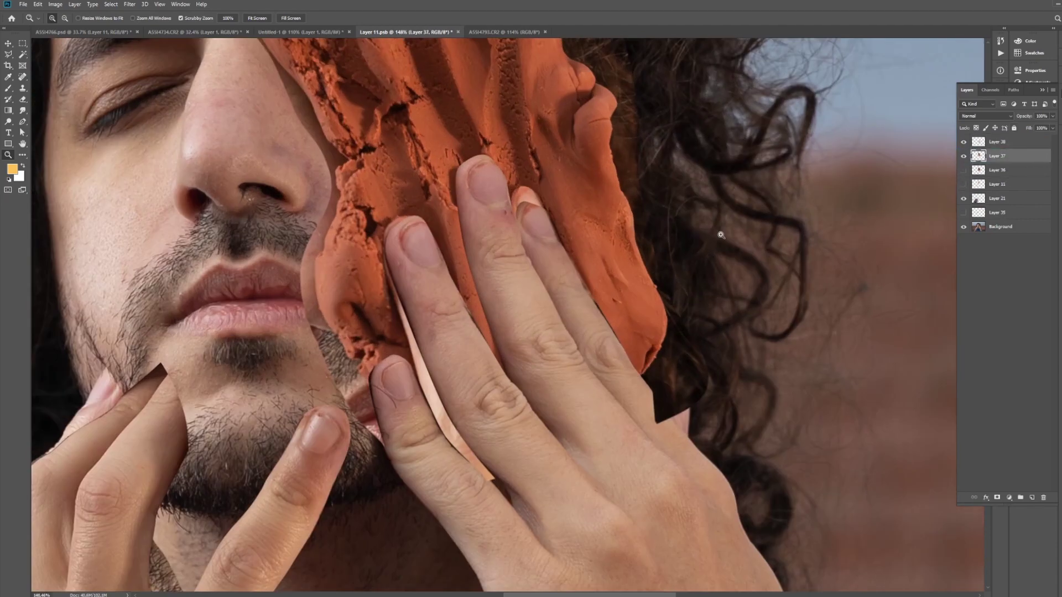
pyautogui.scroll(2, 524, 275)
pyautogui.scroll(-3, 524, 274)
pyautogui.press('v')
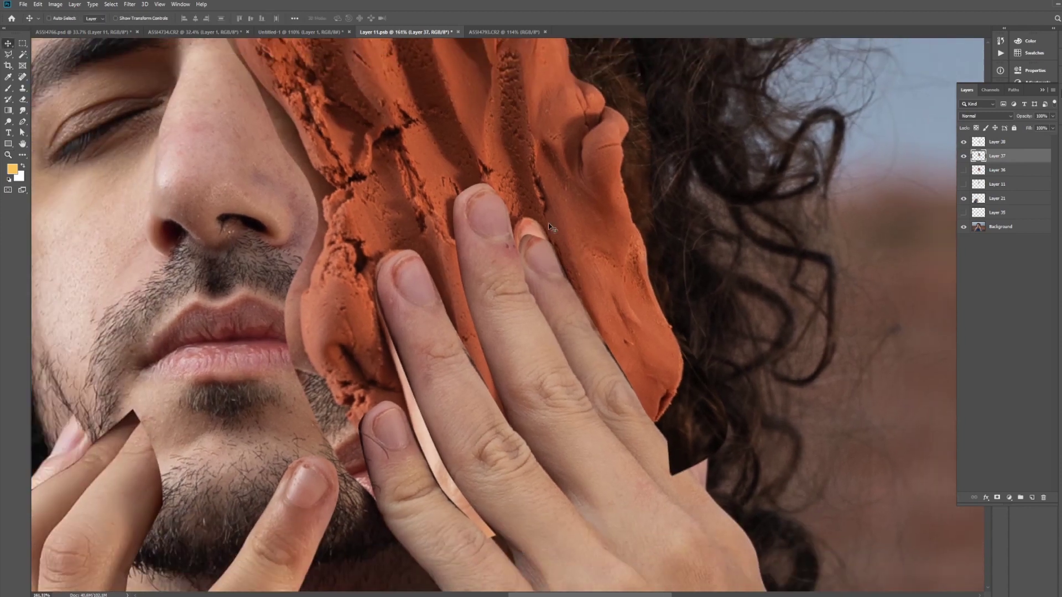
pyautogui.moveTo(569, 227); pyautogui.dragTo(581, 206)
pyautogui.hotkey('ctrl', 't')
pyautogui.click(384, 18)
pyautogui.moveTo(603, 276); pyautogui.dragTo(614, 243)
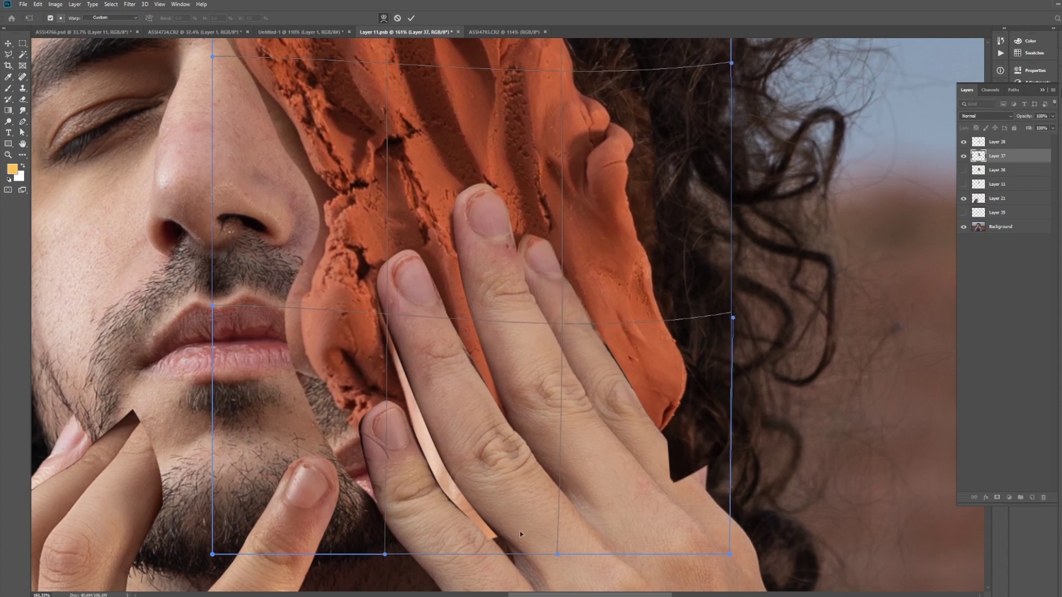
pyautogui.moveTo(387, 555); pyautogui.dragTo(429, 536)
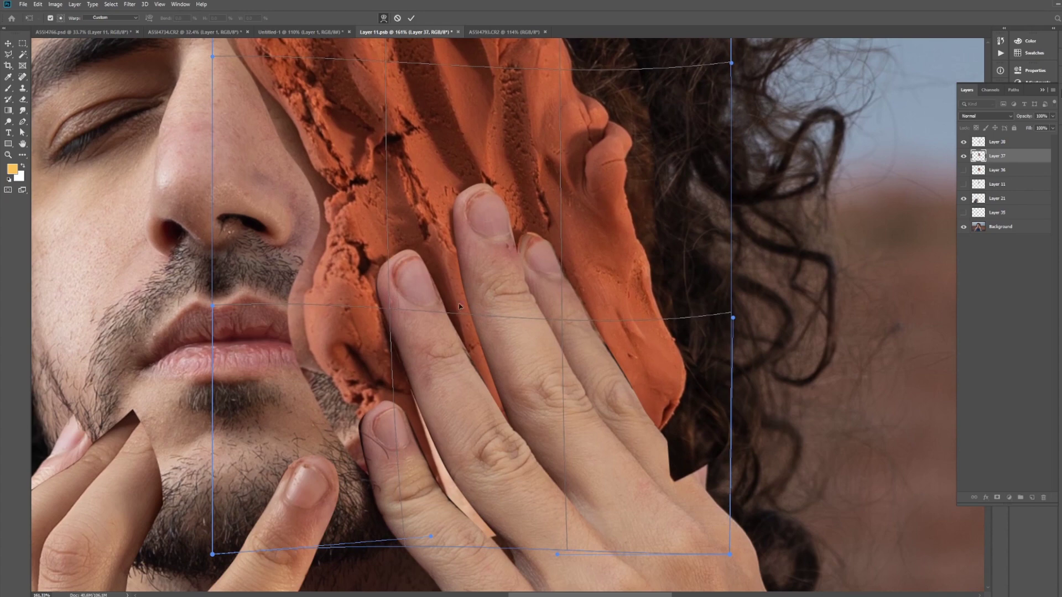
pyautogui.press('Return')
# Erase the clay layer's excess along the nose, mouth and cheek, and the pale leftover strip between the lower fingers
pyautogui.scroll(-2, 600, 222)
pyautogui.press('e')
pyautogui.moveTo(408, 220)
pyautogui.mouseDown()
pyautogui.moveTo(418, 247)
pyautogui.moveTo(421, 153)
pyautogui.moveTo(451, 154)
pyautogui.moveTo(453, 108)
pyautogui.moveTo(500, 76)
pyautogui.moveTo(468, 87)
pyautogui.mouseUp()
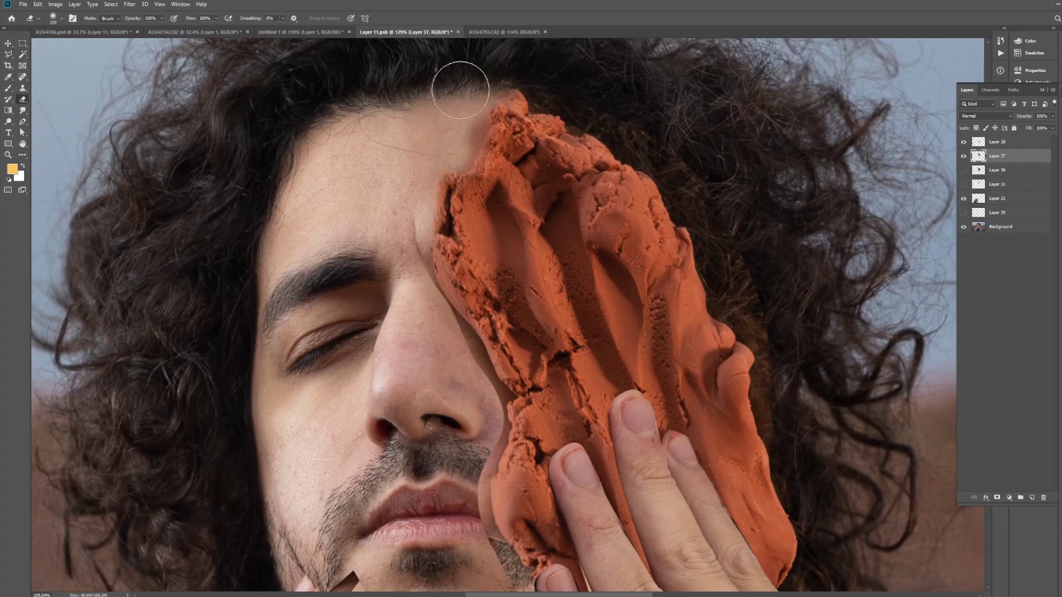
pyautogui.moveTo(450, 394); pyautogui.dragTo(458, 234)
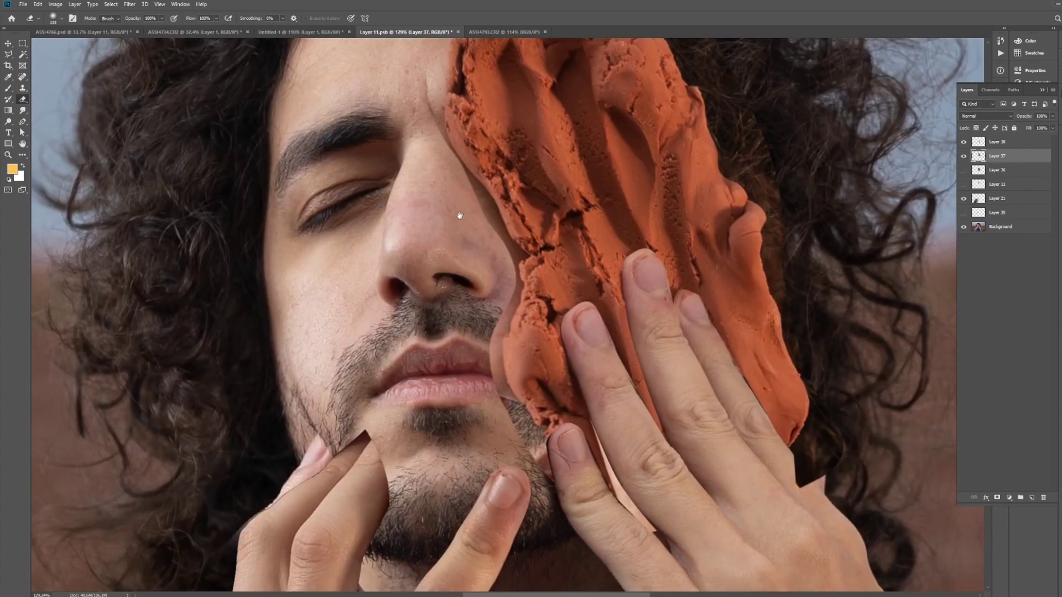
pyautogui.moveTo(419, 96)
pyautogui.mouseDown()
pyautogui.moveTo(442, 152)
pyautogui.moveTo(481, 193)
pyautogui.moveTo(514, 396)
pyautogui.mouseUp()
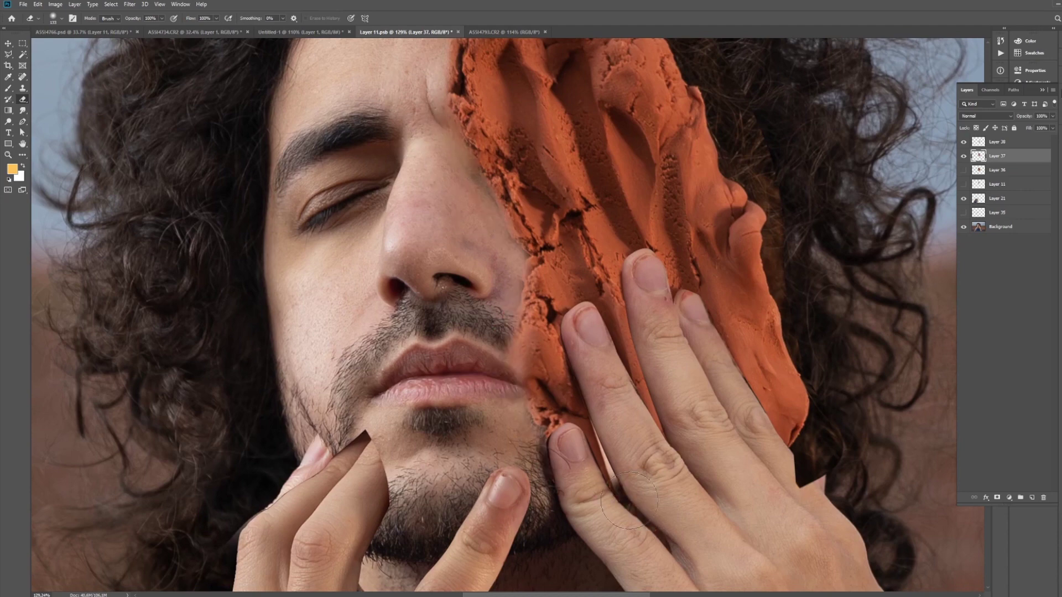
pyautogui.moveTo(620, 481); pyautogui.dragTo(620, 502)
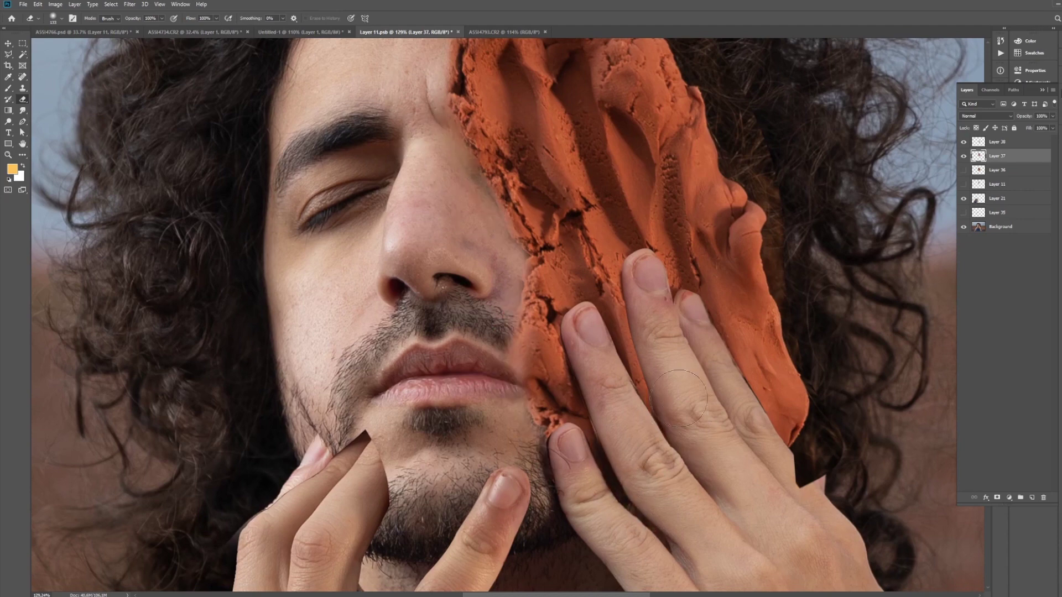
pyautogui.scroll(-4, 692, 429)
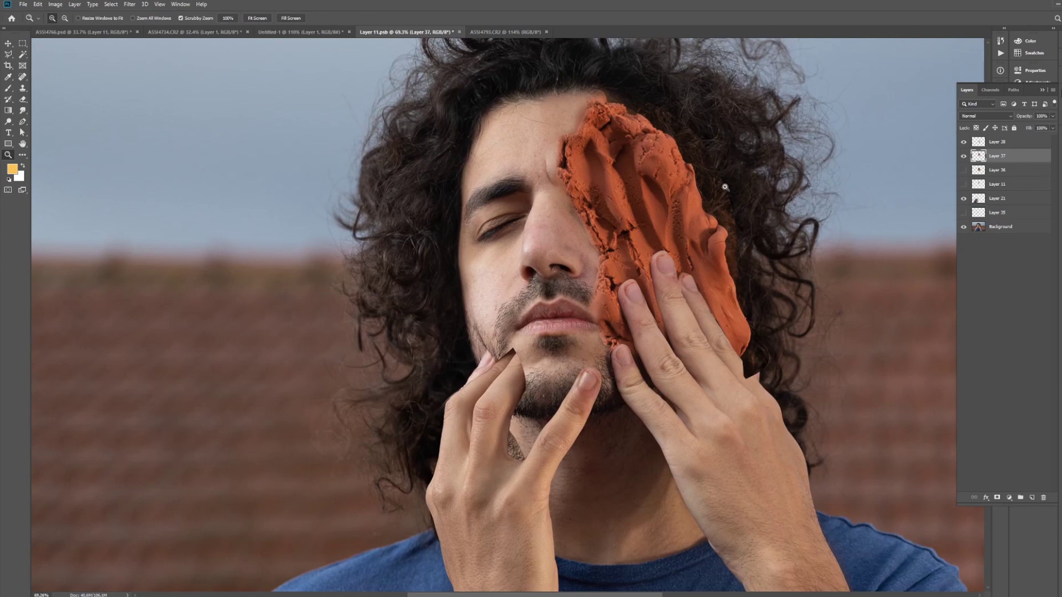
# Refine the clay's ragged edge beside the nose with a smaller soft eraser
pyautogui.scroll(6, 452, 234)
pyautogui.rightClick(593, 300)
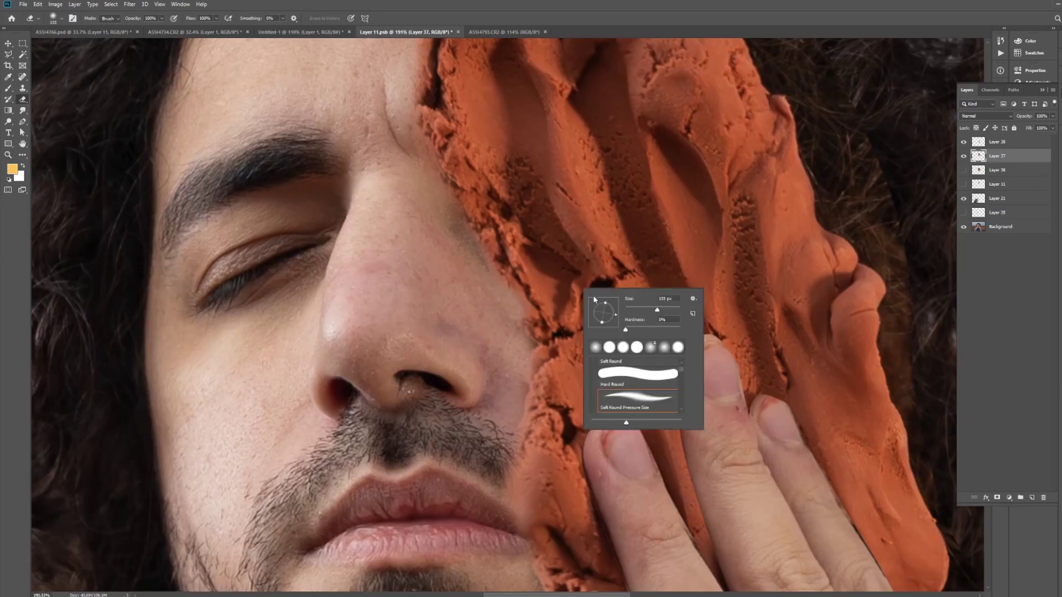
pyautogui.press('Return')
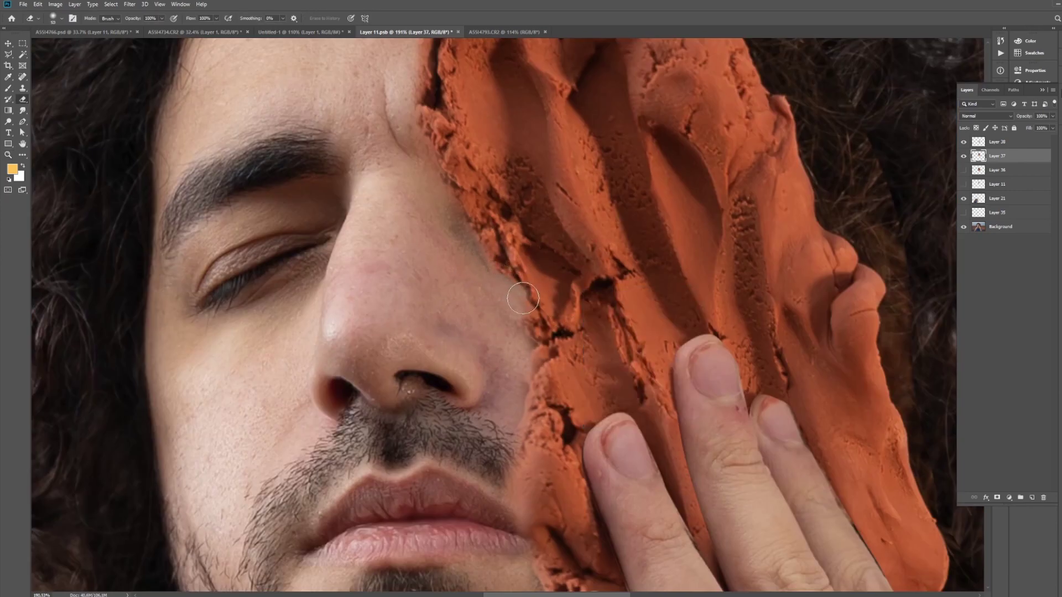
pyautogui.moveTo(528, 322)
pyautogui.mouseDown()
pyautogui.moveTo(542, 334)
pyautogui.moveTo(451, 237)
pyautogui.mouseUp()
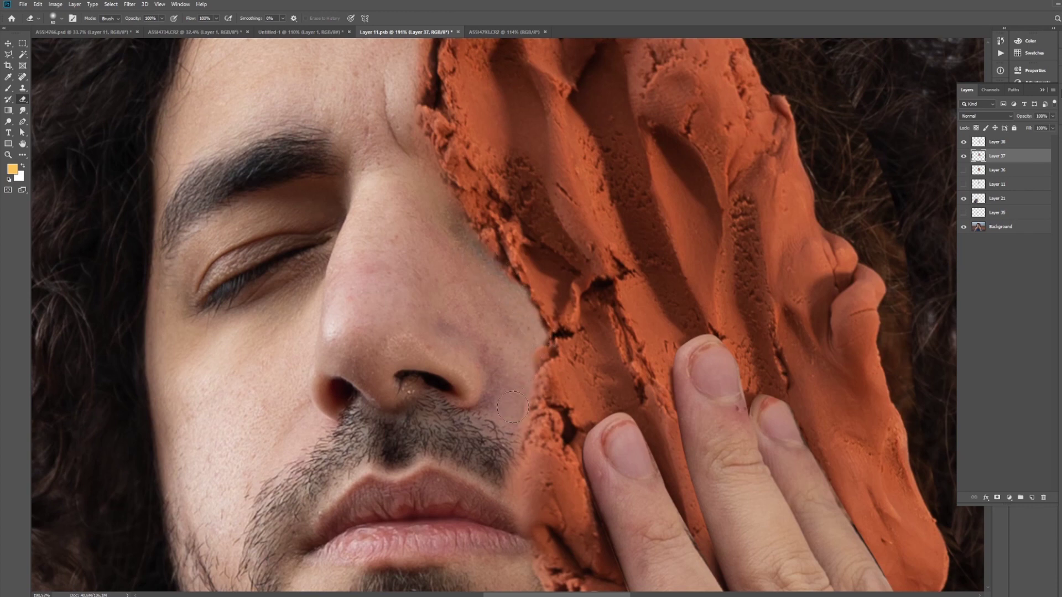
pyautogui.press('z')
pyautogui.scroll(-6, 636, 299)
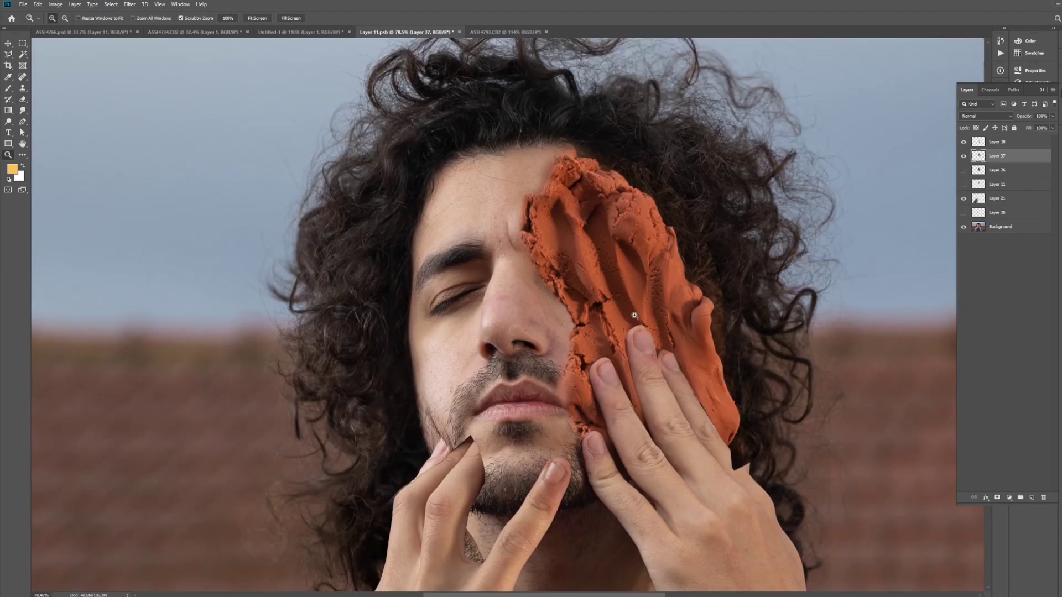
# Erase the leftover skin around the clay's upper edge on the forehead, near the hairline
pyautogui.scroll(6, 580, 257)
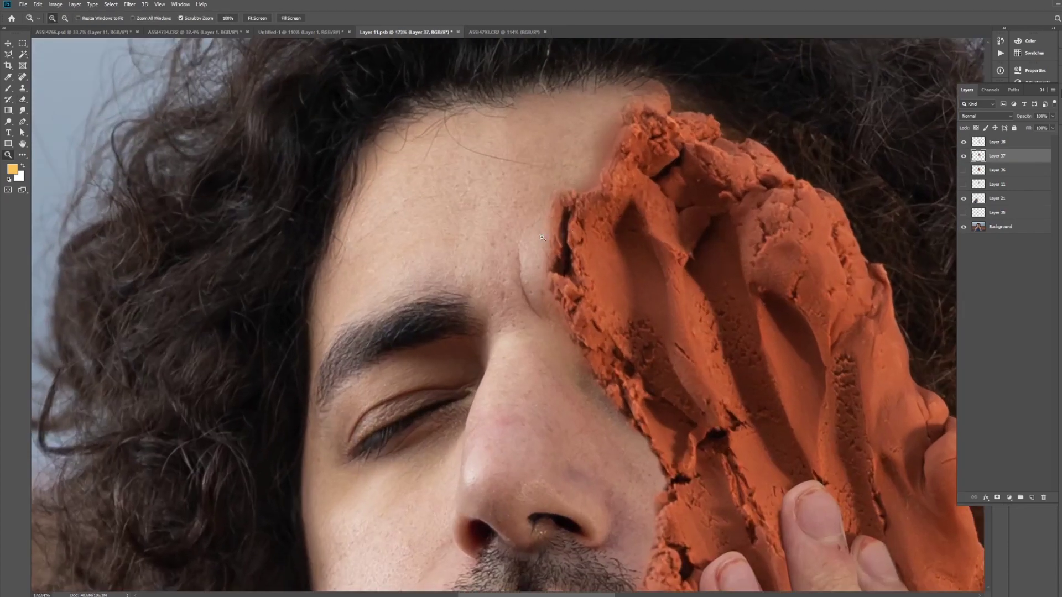
pyautogui.press('e')
pyautogui.press('z')
pyautogui.scroll(2, 565, 262)
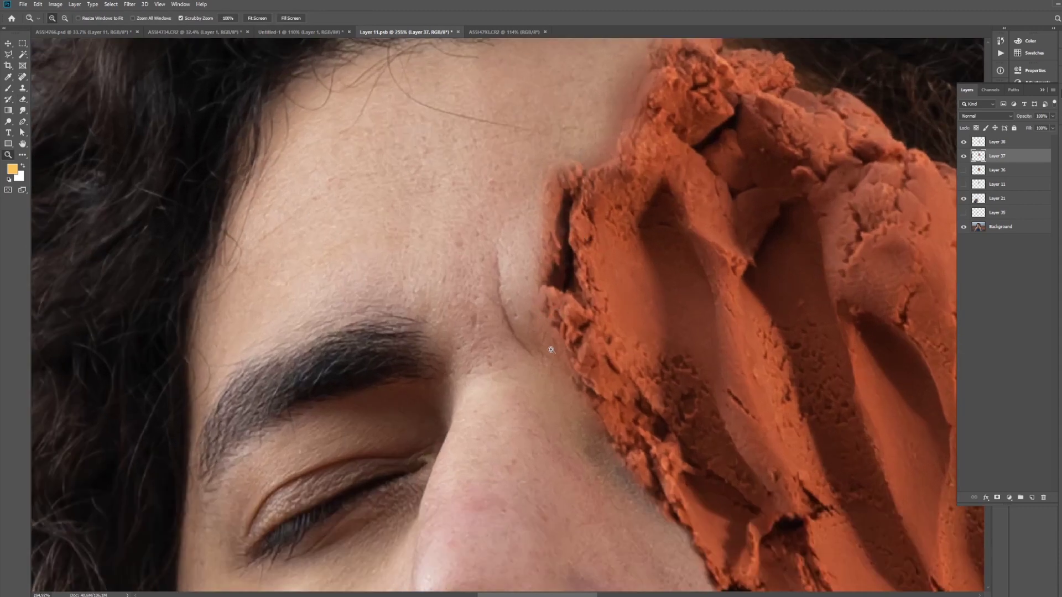
pyautogui.scroll(-2, 583, 270)
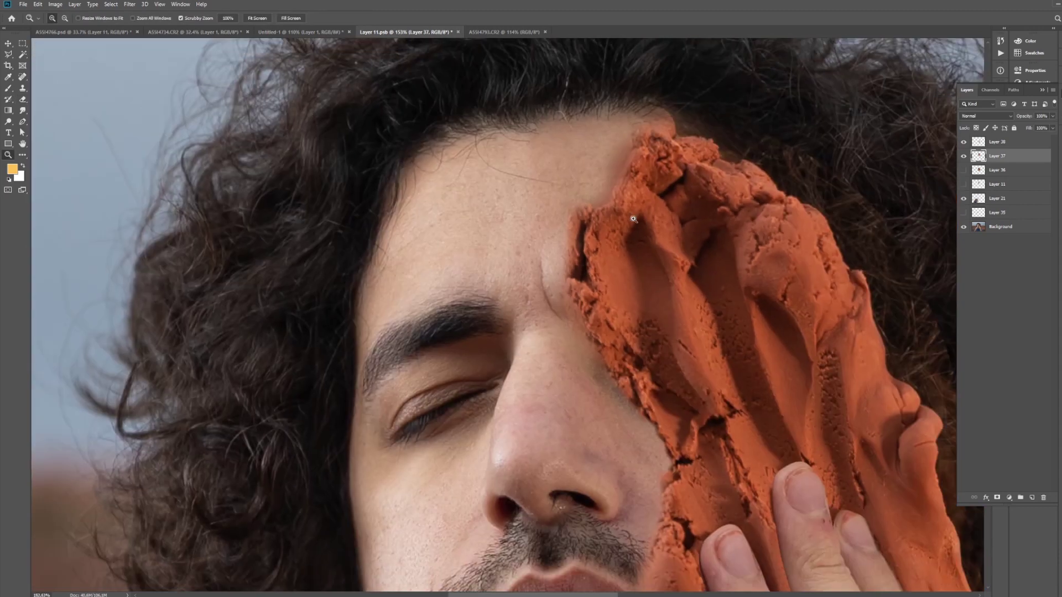
pyautogui.moveTo(696, 228); pyautogui.dragTo(603, 206)
pyautogui.scroll(2, 515, 194)
pyautogui.press('e')
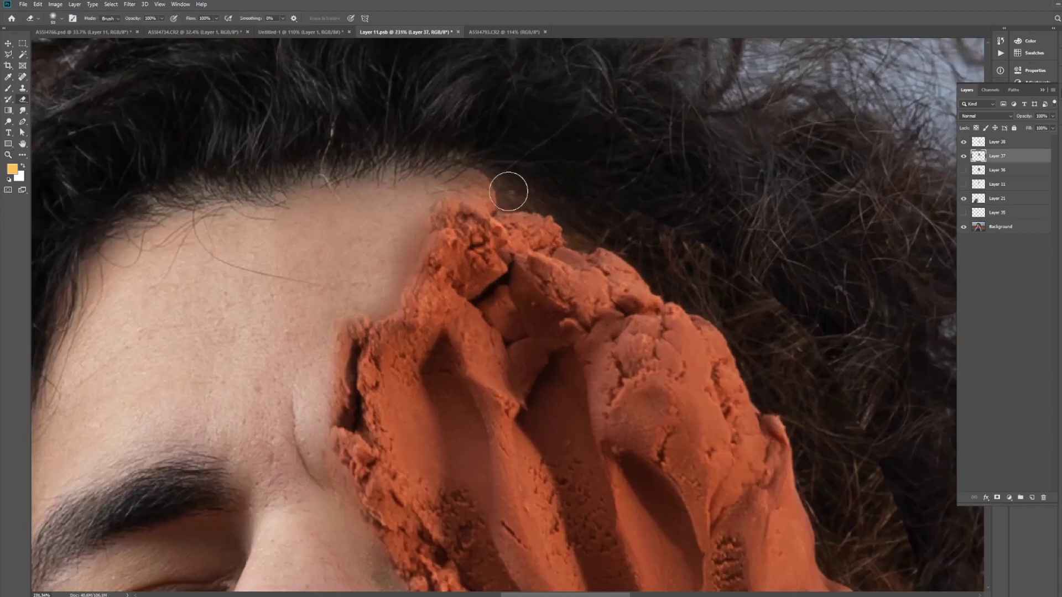
pyautogui.press('z')
pyautogui.scroll(-5, 612, 260)
pyautogui.scroll(6, 633, 249)
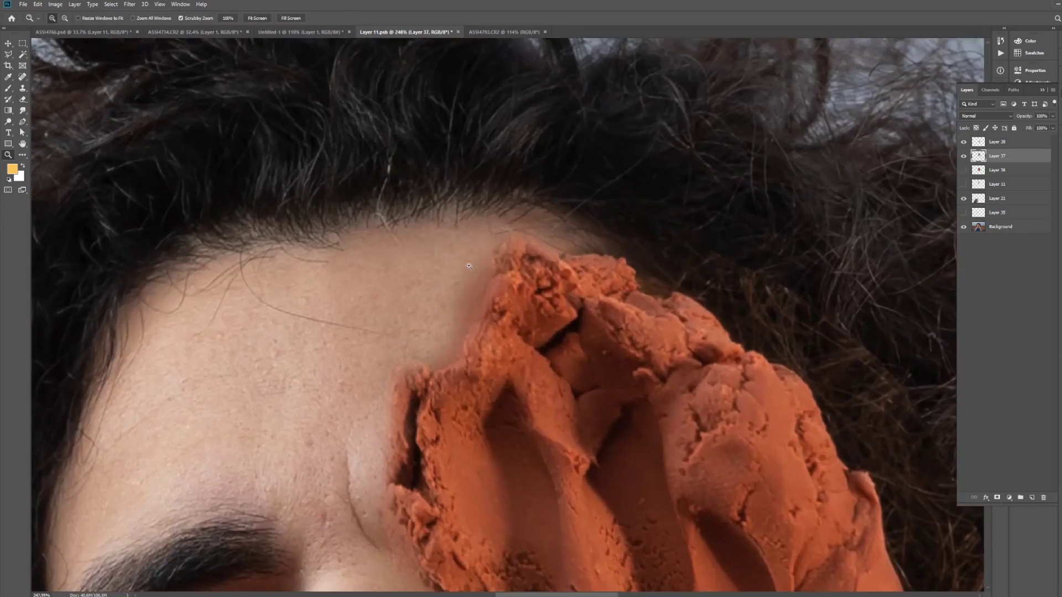
pyautogui.scroll(-6, 712, 374)
pyautogui.scroll(2, 645, 334)
# Remove the leftover brownish backdrop along the clay's outer edge beside the hair, using the Eraser and a Magic Wand selection
pyautogui.press('v')
pyautogui.press('e')
pyautogui.scroll(4, 692, 313)
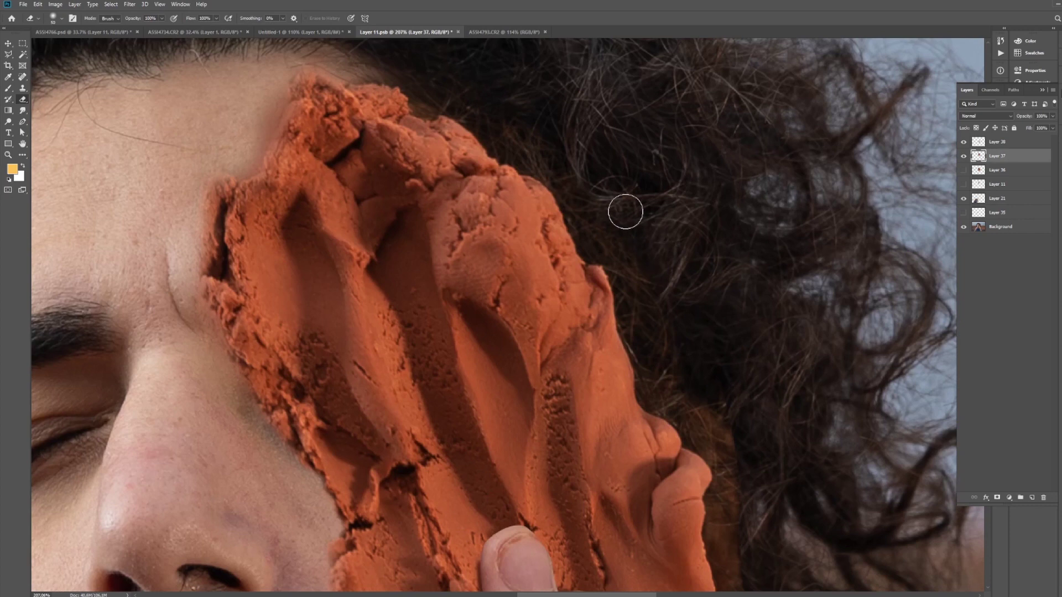
pyautogui.moveTo(725, 389); pyautogui.dragTo(699, 255)
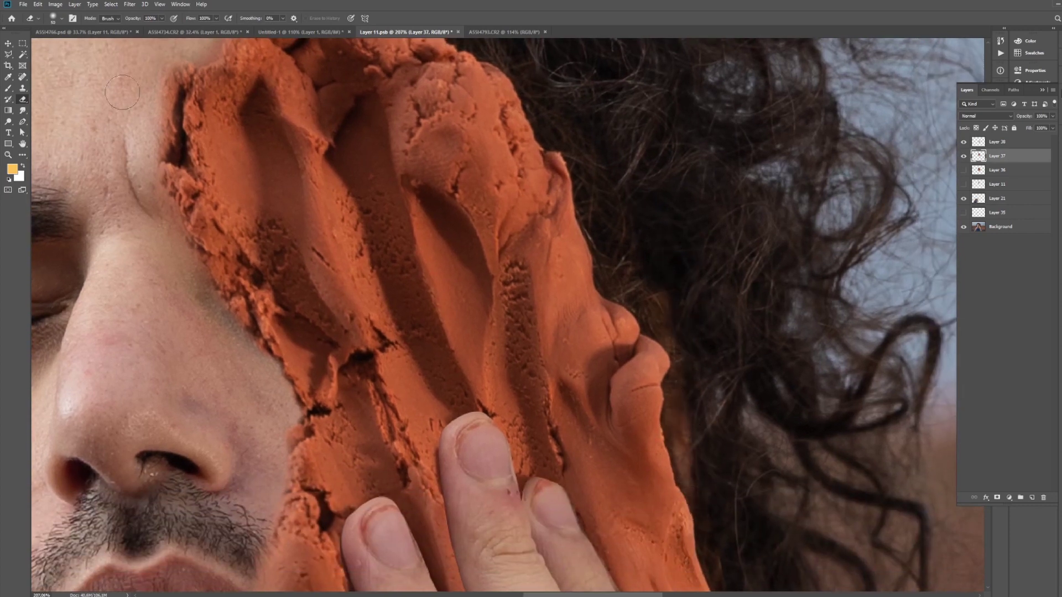
pyautogui.click(22, 54)
pyautogui.scroll(3, 607, 224)
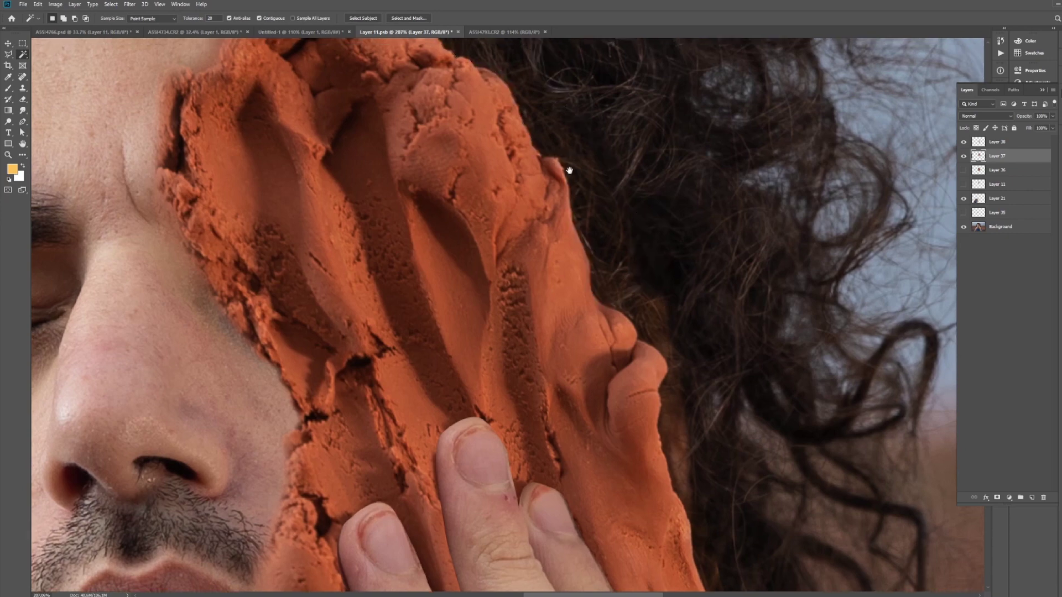
pyautogui.click(635, 338)
pyautogui.click(675, 507)
pyautogui.hotkey('ctrl', 'd')
pyautogui.press('z')
pyautogui.scroll(-5, 737, 446)
pyautogui.scroll(-1, 638, 371)
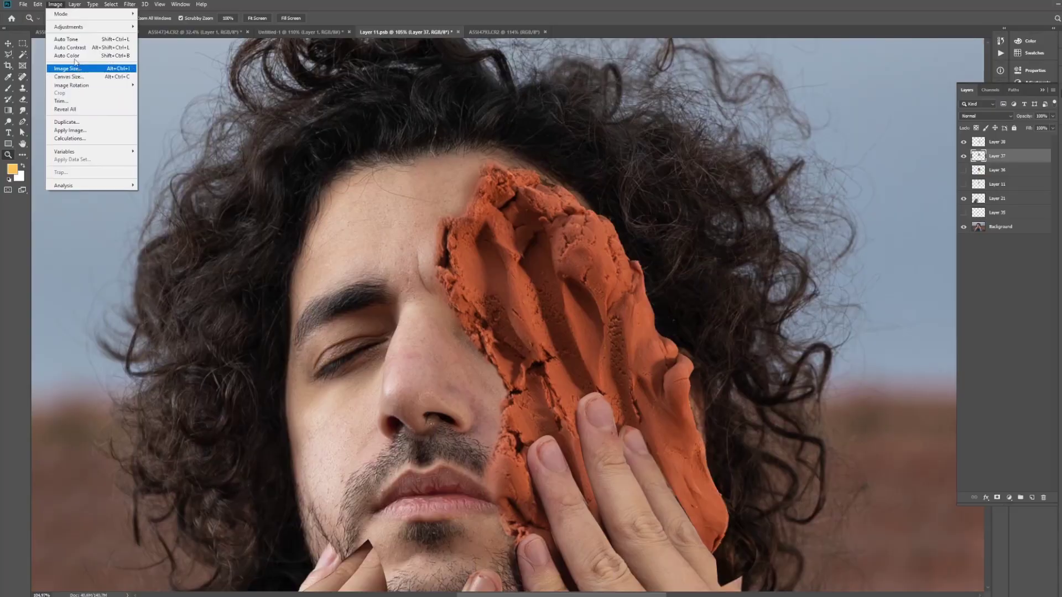
# Apply Hue/Saturation to the clay's Reds, lowering Saturation to -51 and raising Lightness to bring it closer to skin colour
pyautogui.moveTo(83, 27)
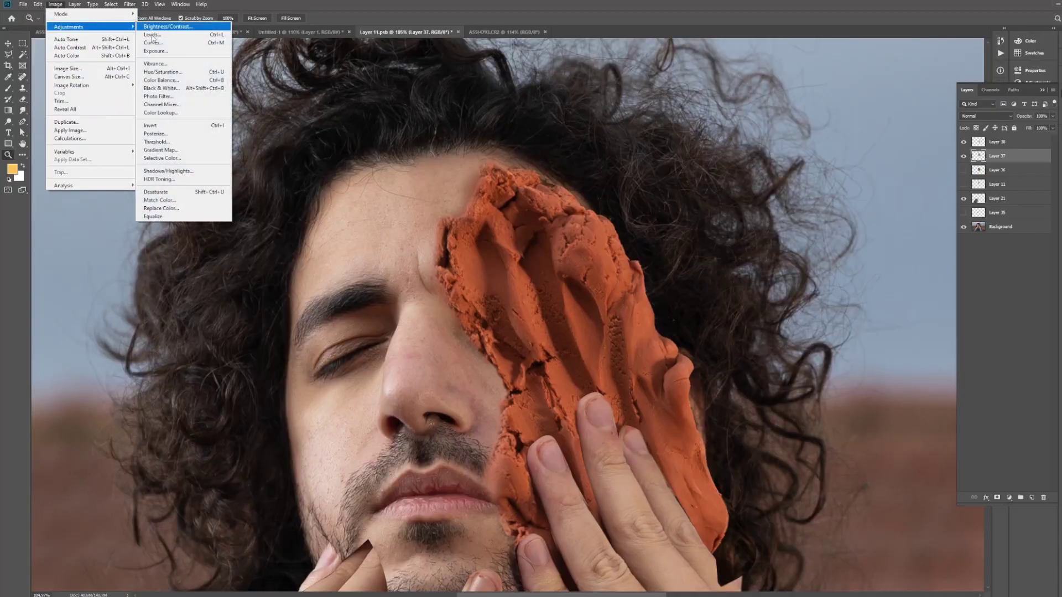
pyautogui.click(172, 74)
pyautogui.moveTo(825, 124); pyautogui.dragTo(766, 200)
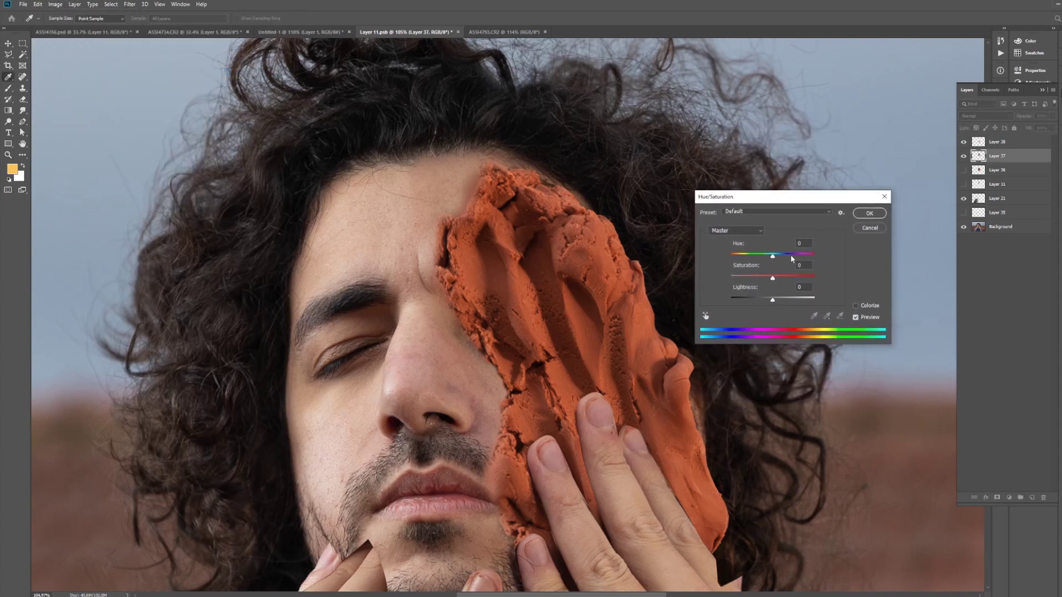
pyautogui.click(751, 231)
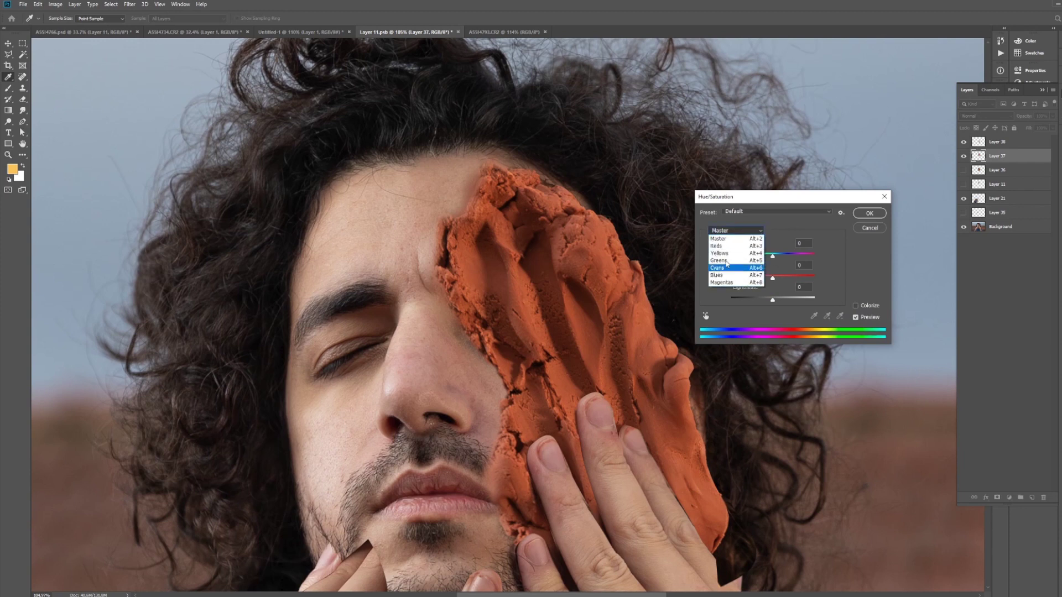
pyautogui.click(726, 249)
pyautogui.moveTo(772, 256)
pyautogui.mouseDown()
pyautogui.moveTo(761, 257)
pyautogui.moveTo(773, 257)
pyautogui.mouseUp()
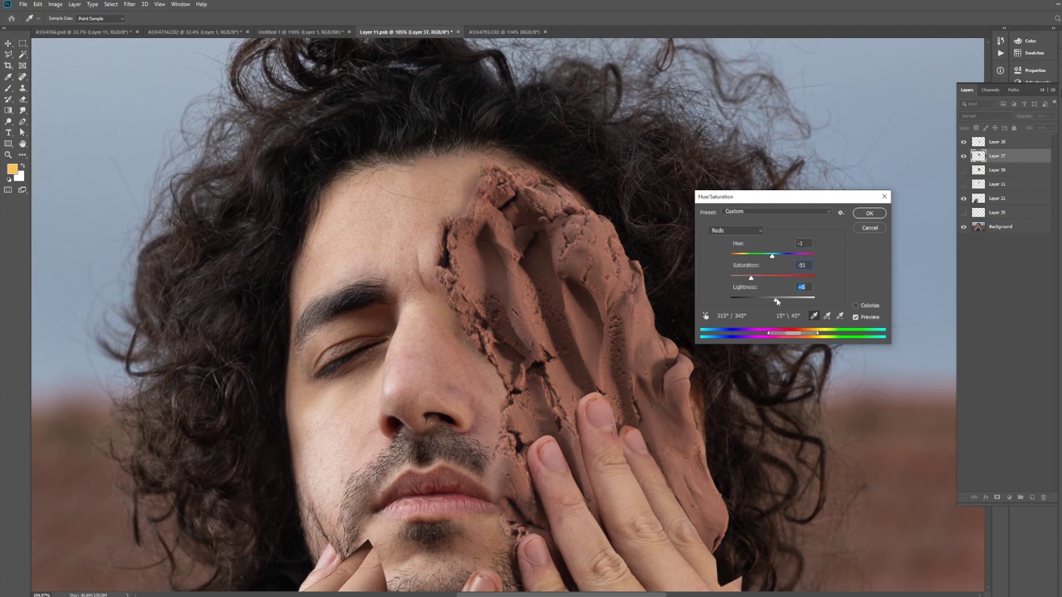
pyautogui.moveTo(787, 301); pyautogui.dragTo(784, 301)
pyautogui.moveTo(772, 257); pyautogui.dragTo(773, 257)
pyautogui.click(862, 216)
# Brighten the clay and strengthen its contrast with Levels, using input values 8, 1.07 and 228
pyautogui.press('z')
pyautogui.moveTo(712, 261); pyautogui.dragTo(564, 263)
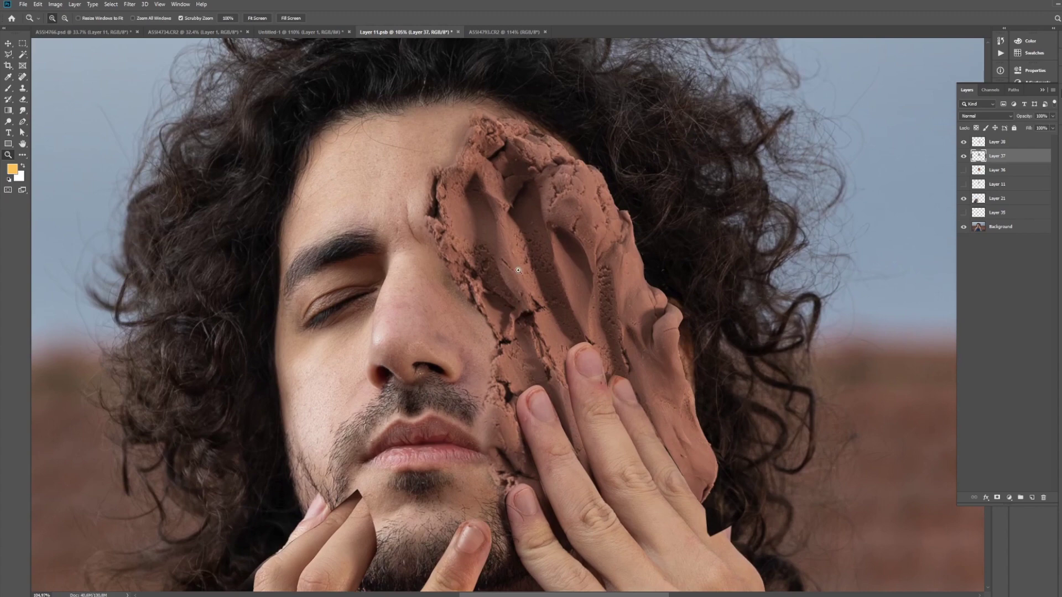
pyautogui.moveTo(442, 214); pyautogui.dragTo(466, 139)
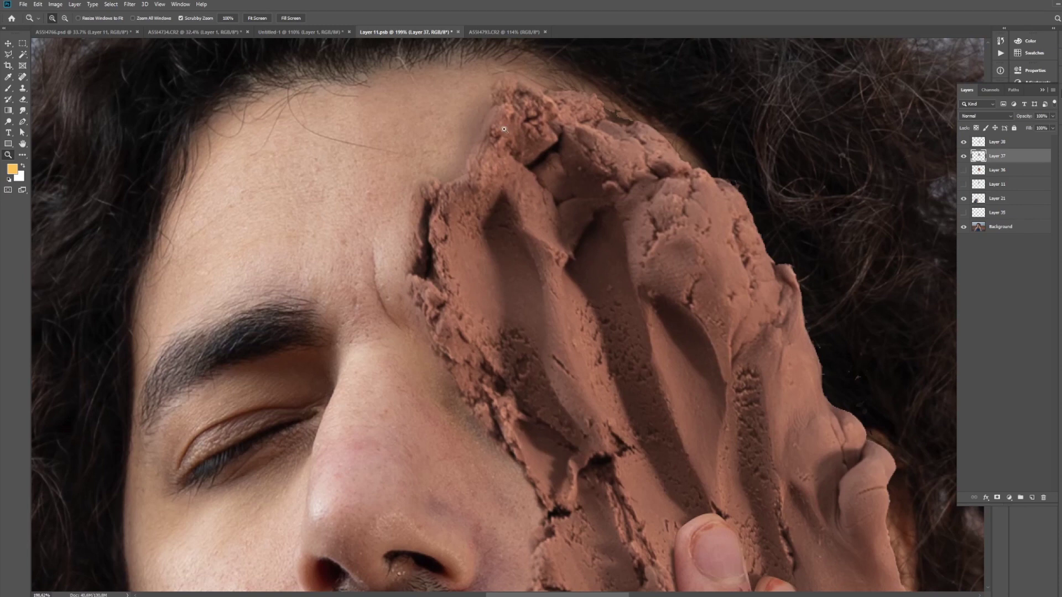
pyautogui.scroll(-3, 536, 252)
pyautogui.scroll(2, 596, 295)
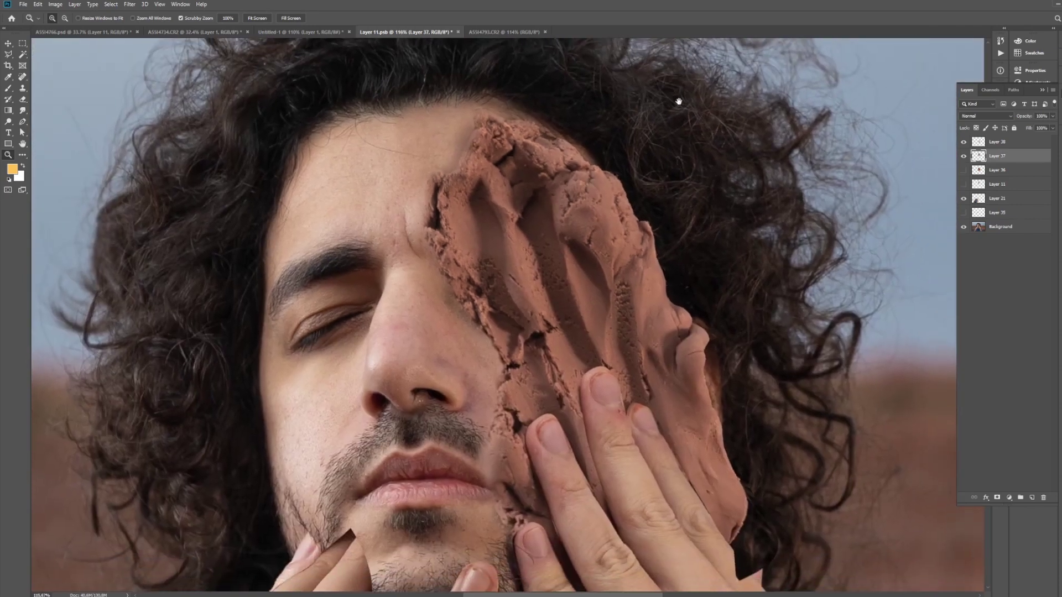
pyautogui.click(56, 4)
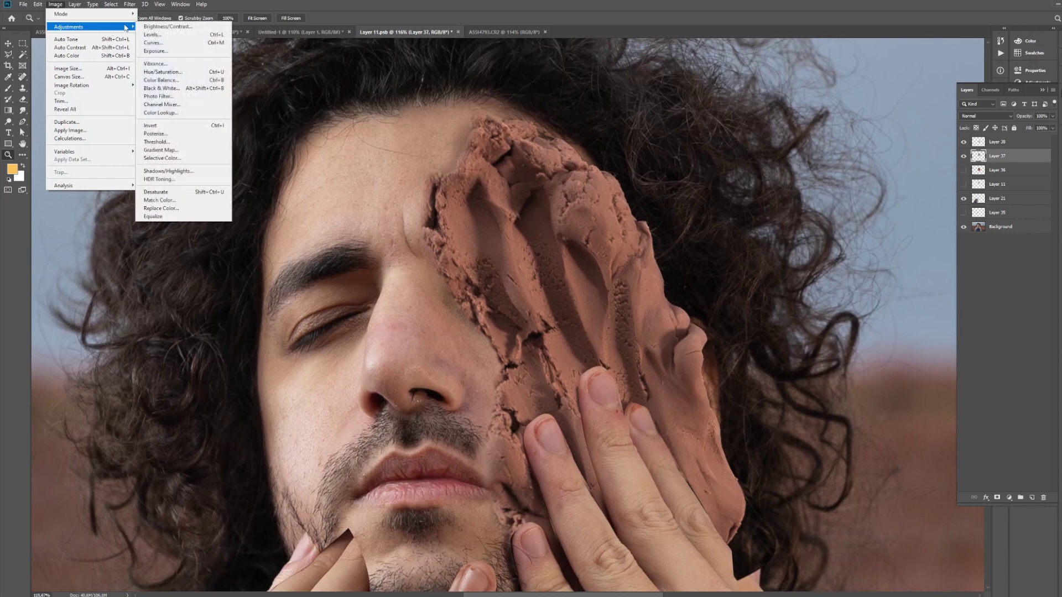
pyautogui.click(152, 34)
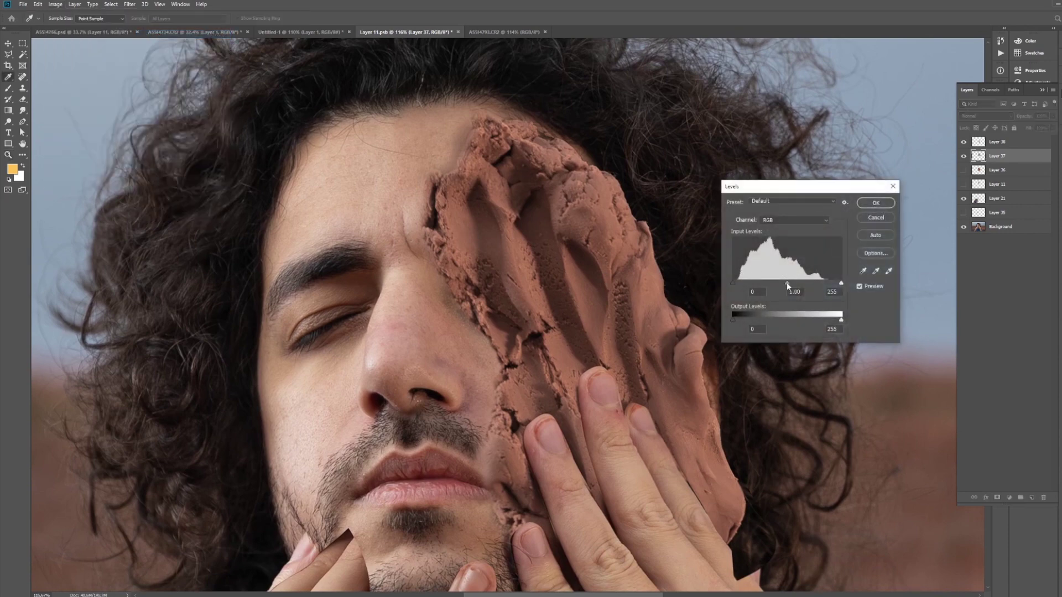
pyautogui.moveTo(787, 284); pyautogui.dragTo(828, 284)
pyautogui.moveTo(734, 284); pyautogui.dragTo(737, 284)
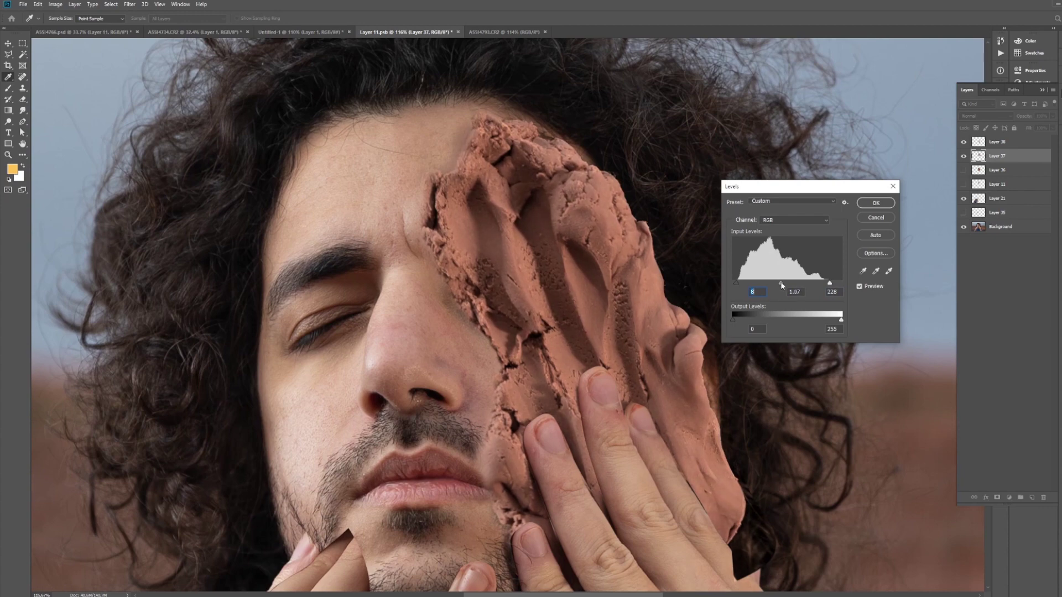
pyautogui.click(875, 203)
# Erase the remaining fringe beside the clay's inner edge on the forehead, above the crack between the brows
pyautogui.hotkey('ctrl', '0')
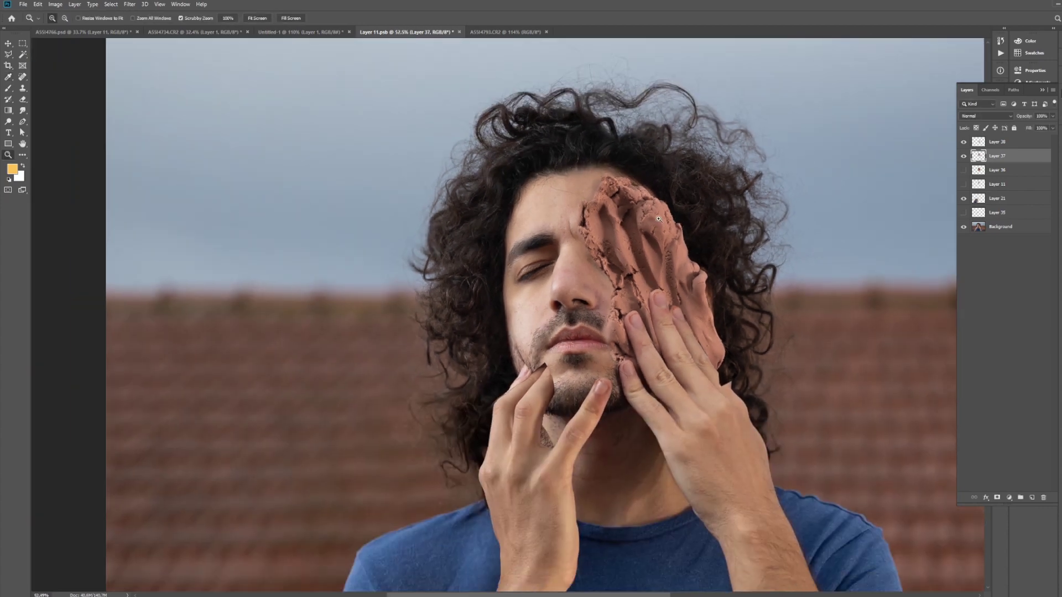
pyautogui.press('e')
pyautogui.scroll(5, 504, 366)
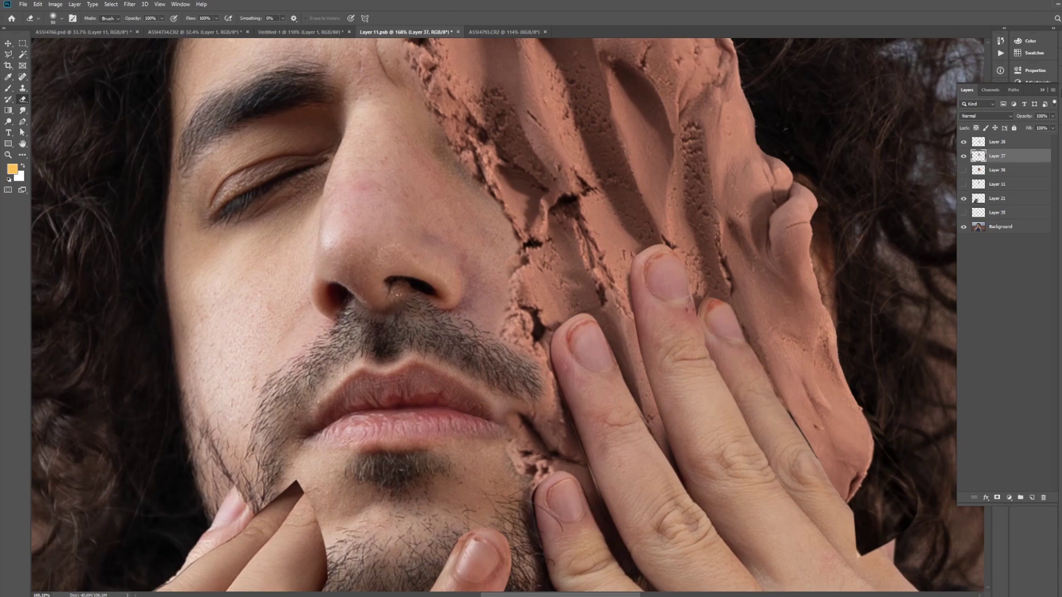
pyautogui.scroll(2, 490, 363)
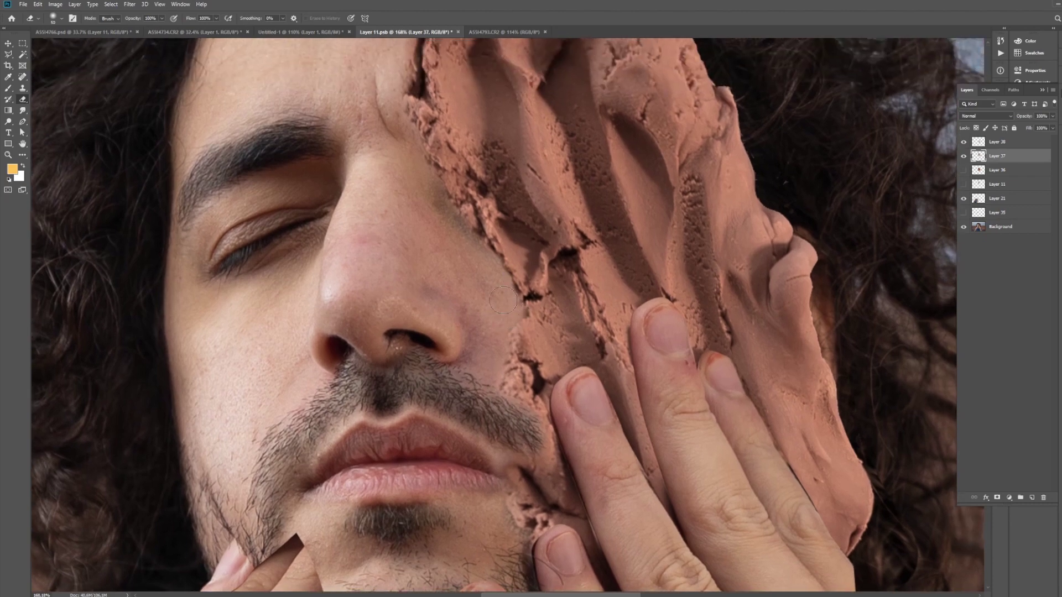
pyautogui.scroll(3, 503, 300)
pyautogui.scroll(-3, 462, 148)
pyautogui.scroll(3, 462, 148)
pyautogui.moveTo(461, 148); pyautogui.dragTo(460, 185)
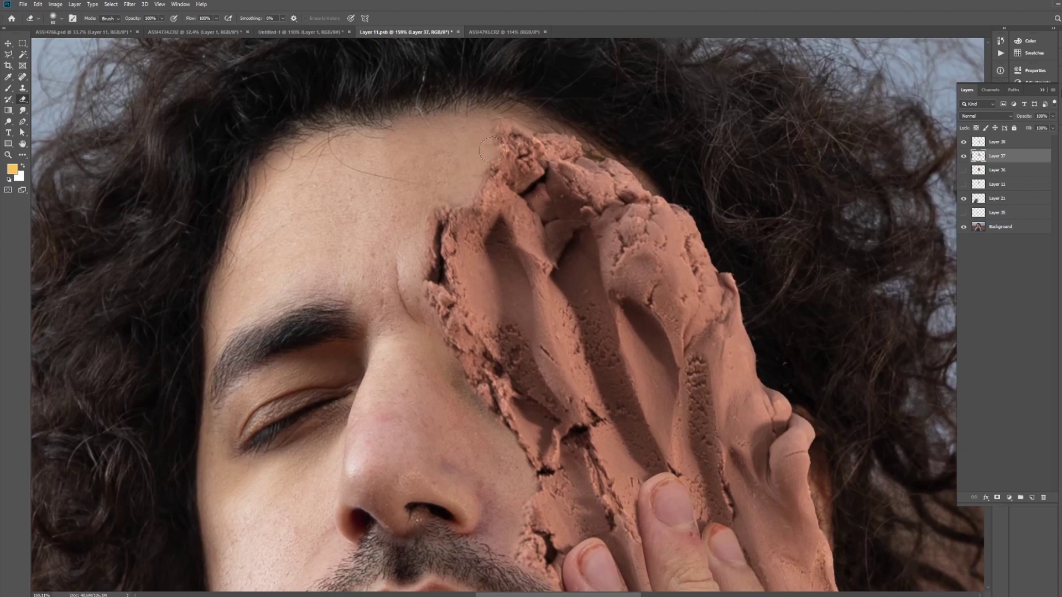
# Select the clay's lighter tones with Color Range by sampling the clay on the forehead and reducing Fuzziness to about 40
pyautogui.press('z')
pyautogui.scroll(-4, 544, 269)
pyautogui.scroll(2, 543, 269)
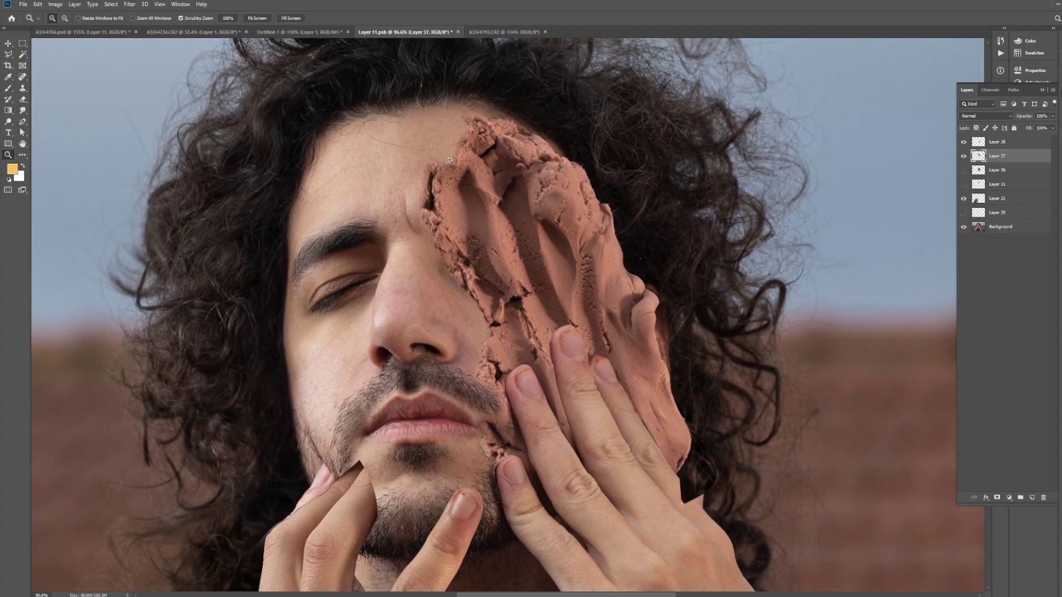
pyautogui.scroll(3, 461, 153)
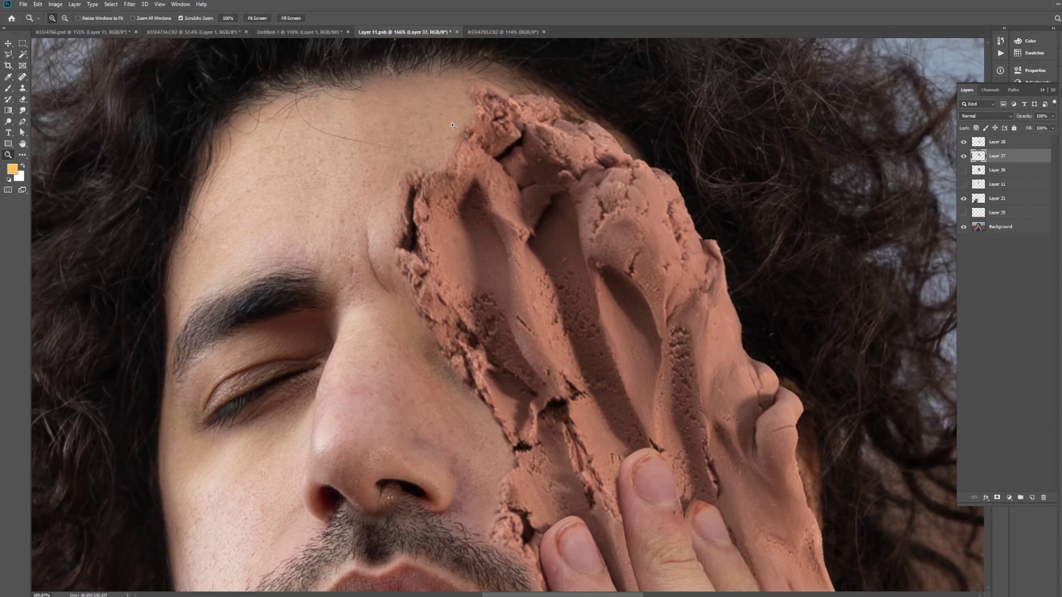
pyautogui.scroll(-3, 538, 184)
pyautogui.moveTo(554, 224); pyautogui.dragTo(513, 253)
pyautogui.scroll(1, 512, 251)
pyautogui.click(111, 4)
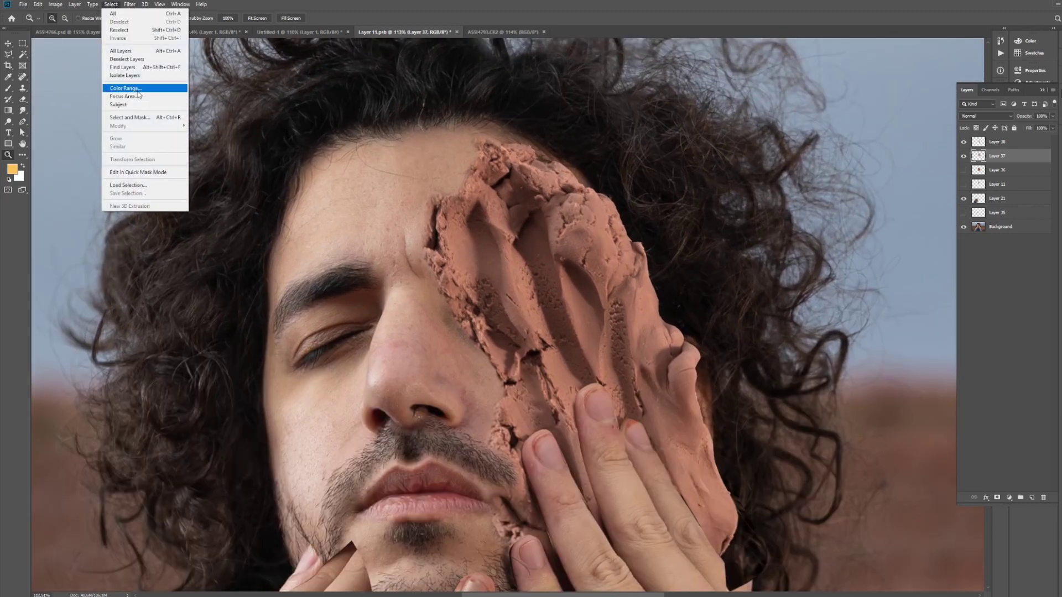
pyautogui.click(125, 88)
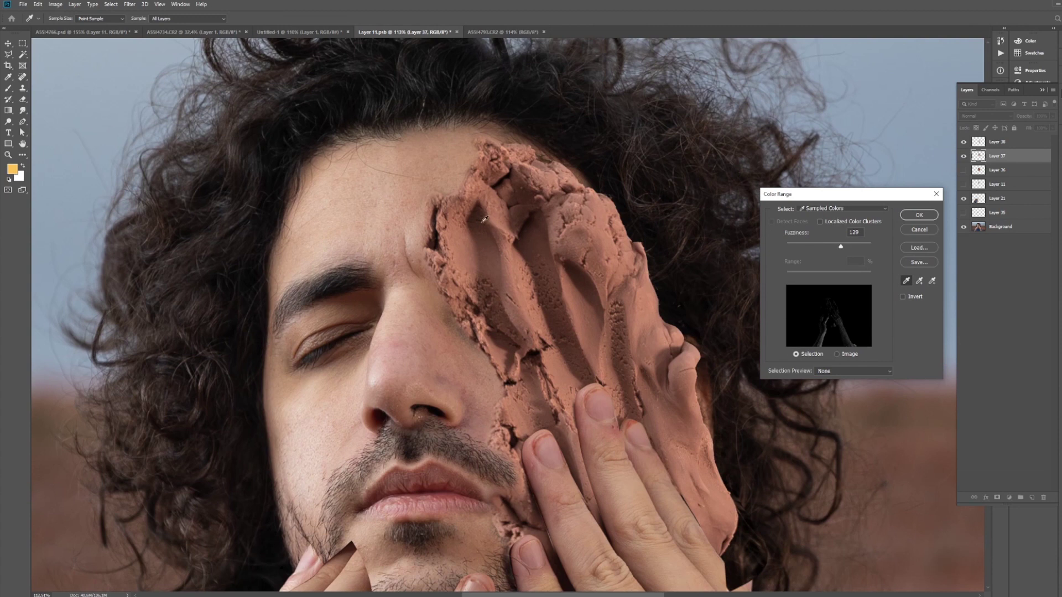
pyautogui.moveTo(497, 204); pyautogui.dragTo(457, 234)
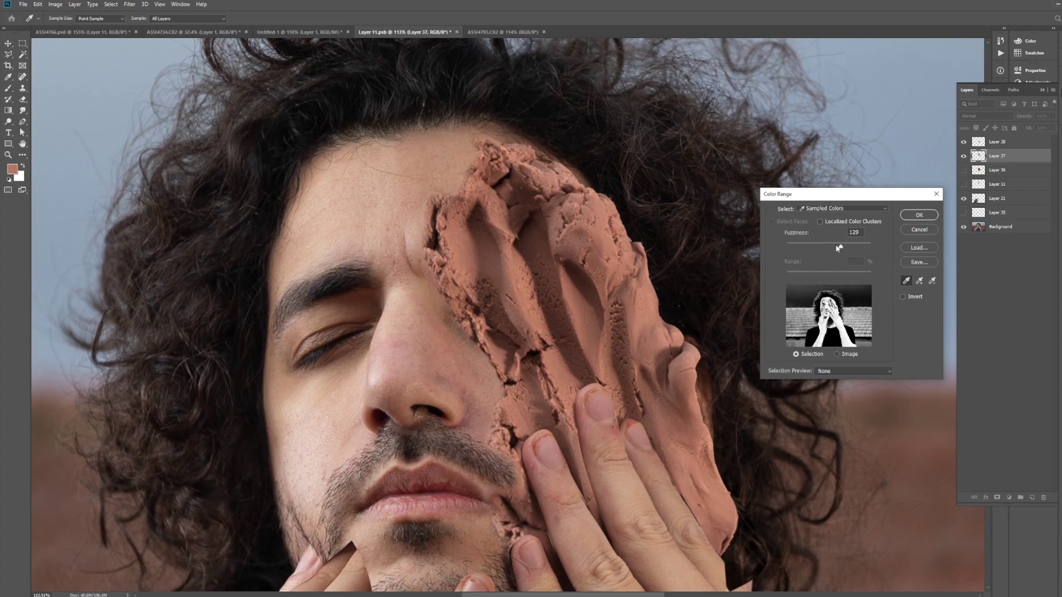
pyautogui.moveTo(842, 248); pyautogui.dragTo(803, 247)
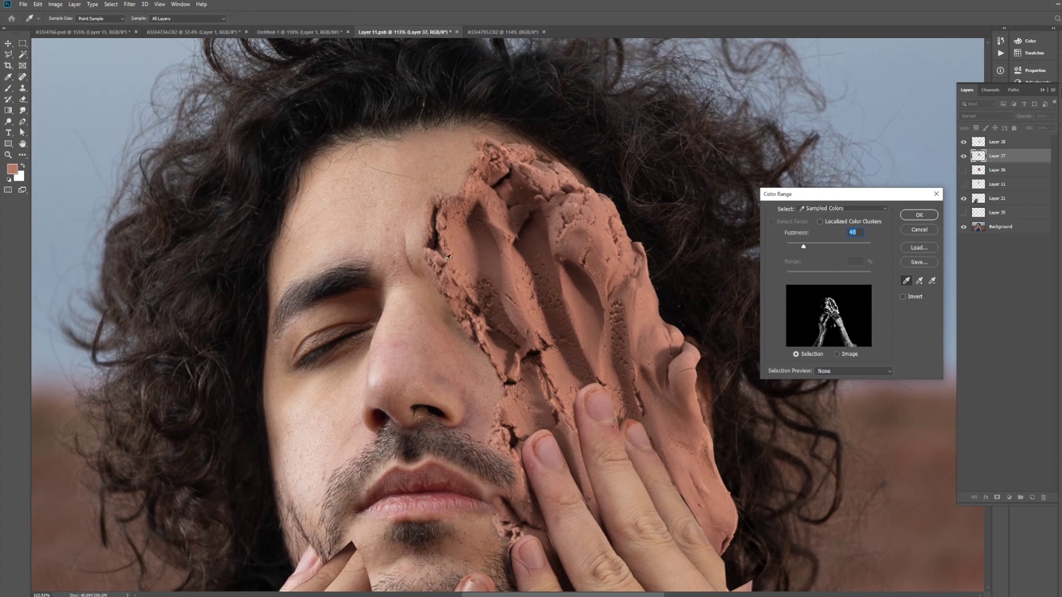
pyautogui.moveTo(463, 196); pyautogui.dragTo(454, 260)
pyautogui.press('Return')
pyautogui.press('z')
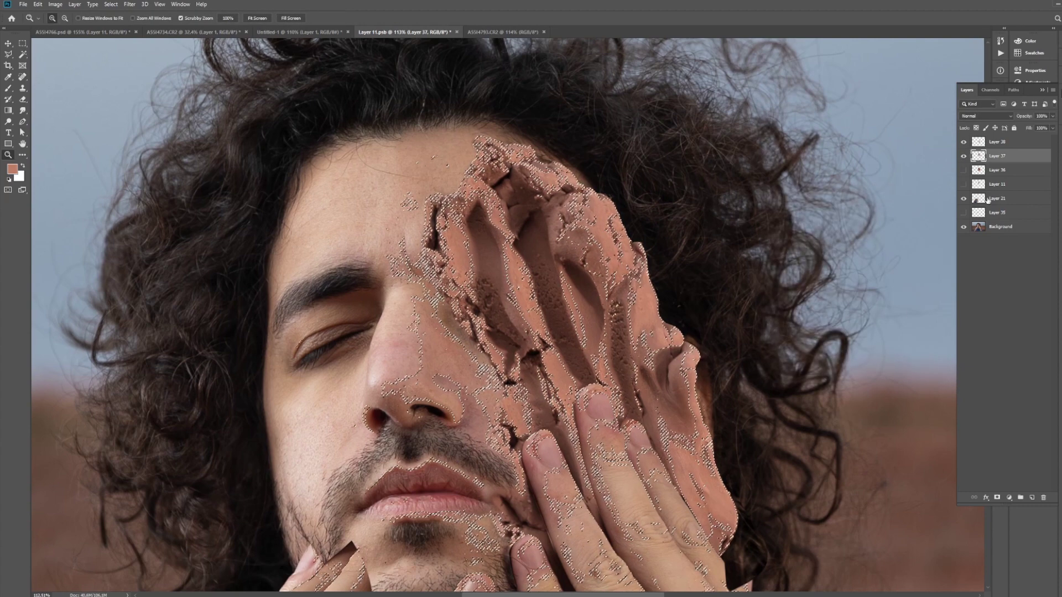
# Copy the selected areas of the Background to a new layer and place it at the top of the layer stack
pyautogui.click(1000, 230)
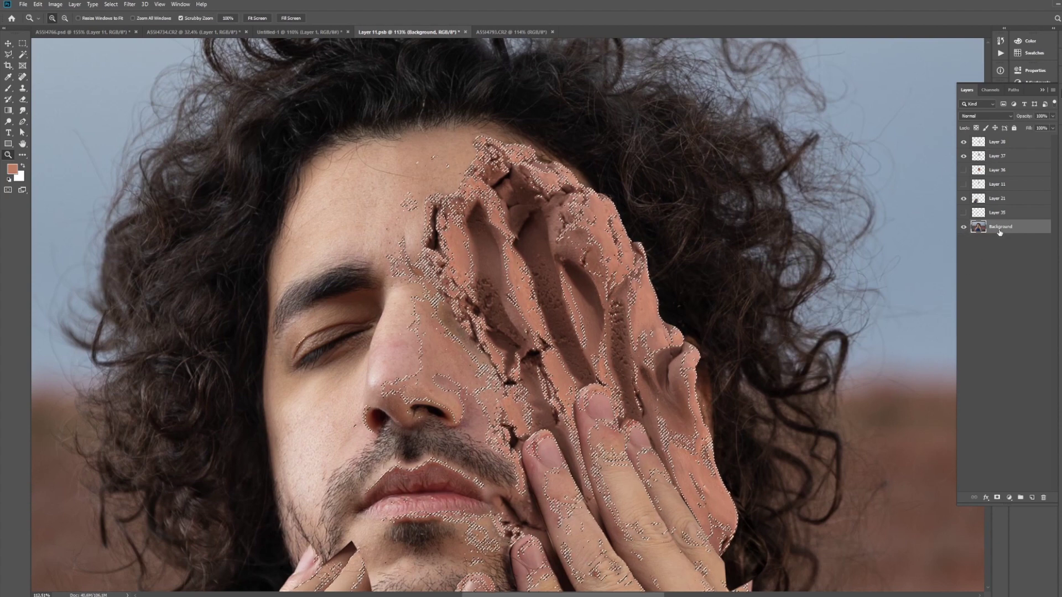
pyautogui.hotkey('ctrl', 'j')
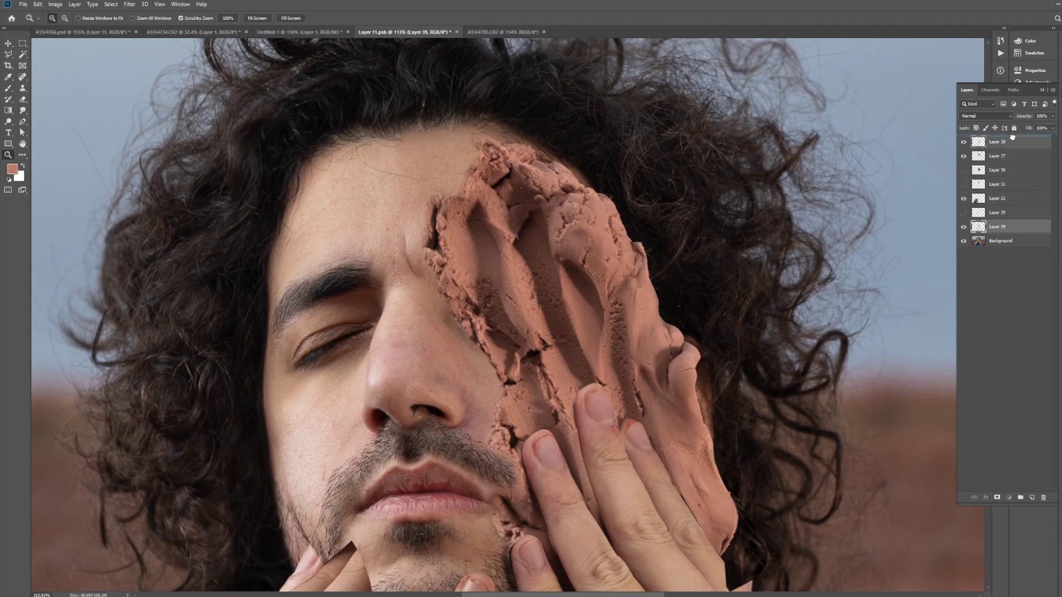
pyautogui.moveTo(1012, 137); pyautogui.dragTo(1013, 138)
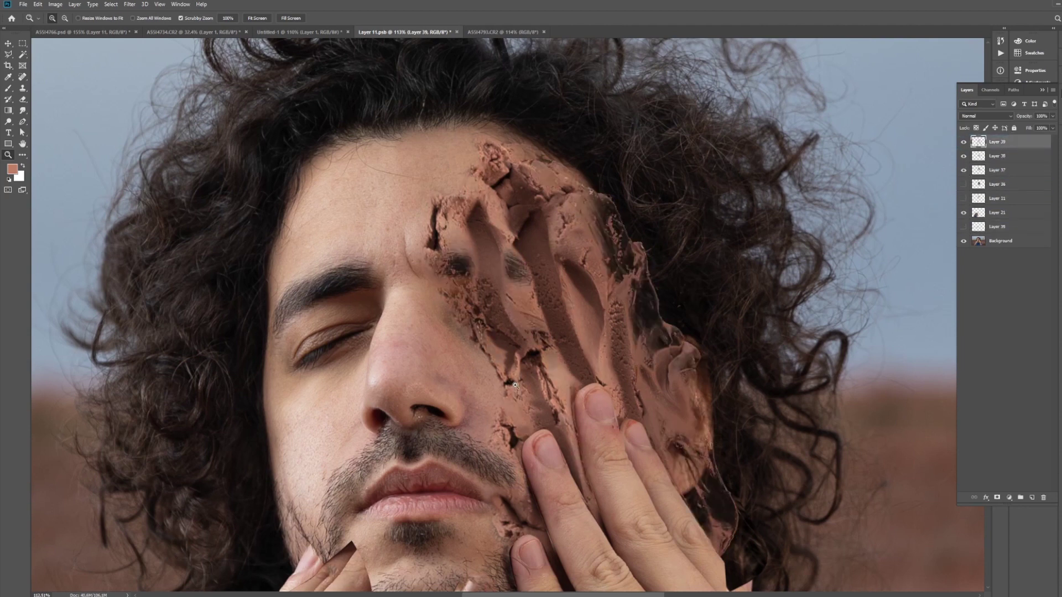
pyautogui.press('v')
pyautogui.moveTo(573, 241); pyautogui.dragTo(570, 184)
pyautogui.hotkey('ctrl', 'z')
# Erase parts of the clay layer at the temple and over the brow to uncover the eyebrow and the inner eye corner
pyautogui.press('z')
pyautogui.moveTo(526, 279); pyautogui.dragTo(556, 266)
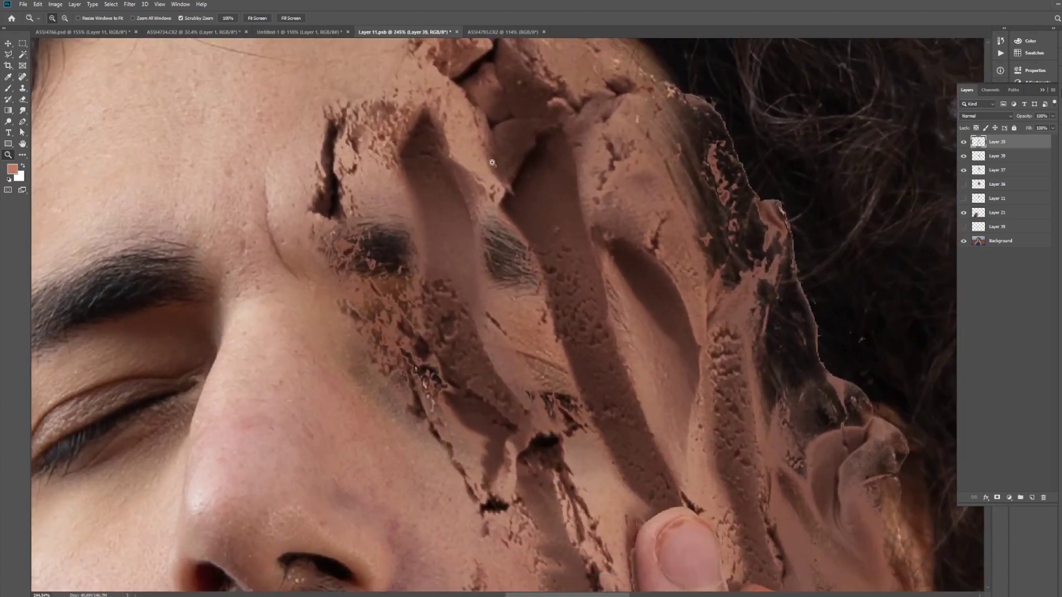
pyautogui.moveTo(315, 175); pyautogui.dragTo(376, 146)
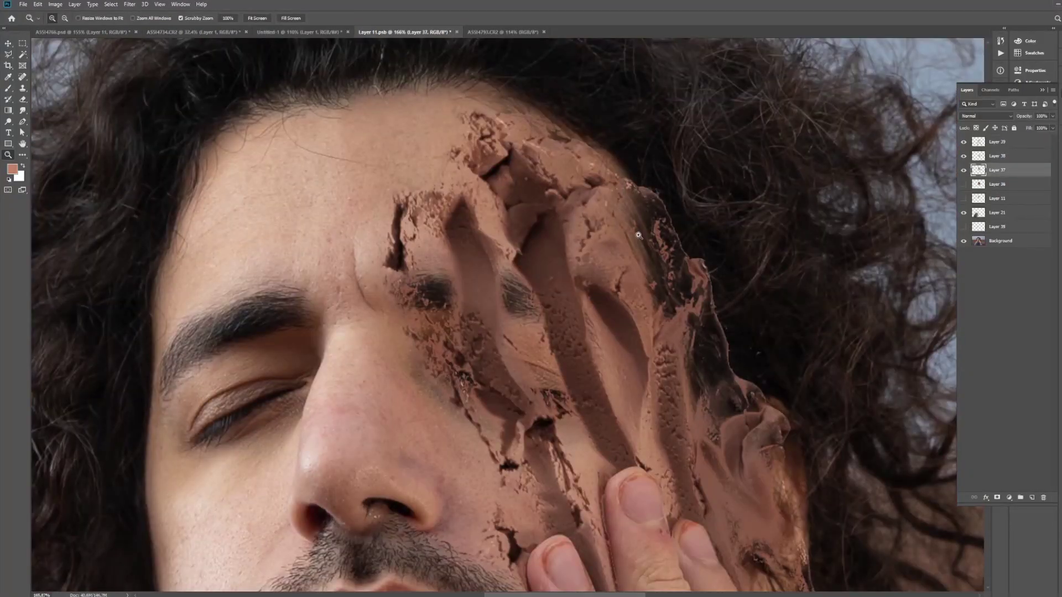
pyautogui.press('e')
pyautogui.moveTo(671, 207)
pyautogui.mouseDown()
pyautogui.moveTo(651, 173)
pyautogui.moveTo(661, 207)
pyautogui.moveTo(613, 148)
pyautogui.mouseUp()
pyautogui.moveTo(415, 291)
pyautogui.mouseDown()
pyautogui.moveTo(400, 308)
pyautogui.moveTo(405, 295)
pyautogui.moveTo(421, 303)
pyautogui.moveTo(395, 297)
pyautogui.moveTo(424, 297)
pyautogui.moveTo(427, 243)
pyautogui.moveTo(439, 319)
pyautogui.moveTo(425, 336)
pyautogui.moveTo(445, 366)
pyautogui.moveTo(402, 343)
pyautogui.moveTo(433, 365)
pyautogui.moveTo(432, 292)
pyautogui.moveTo(455, 395)
pyautogui.moveTo(446, 267)
pyautogui.moveTo(431, 237)
pyautogui.moveTo(449, 295)
pyautogui.mouseUp()
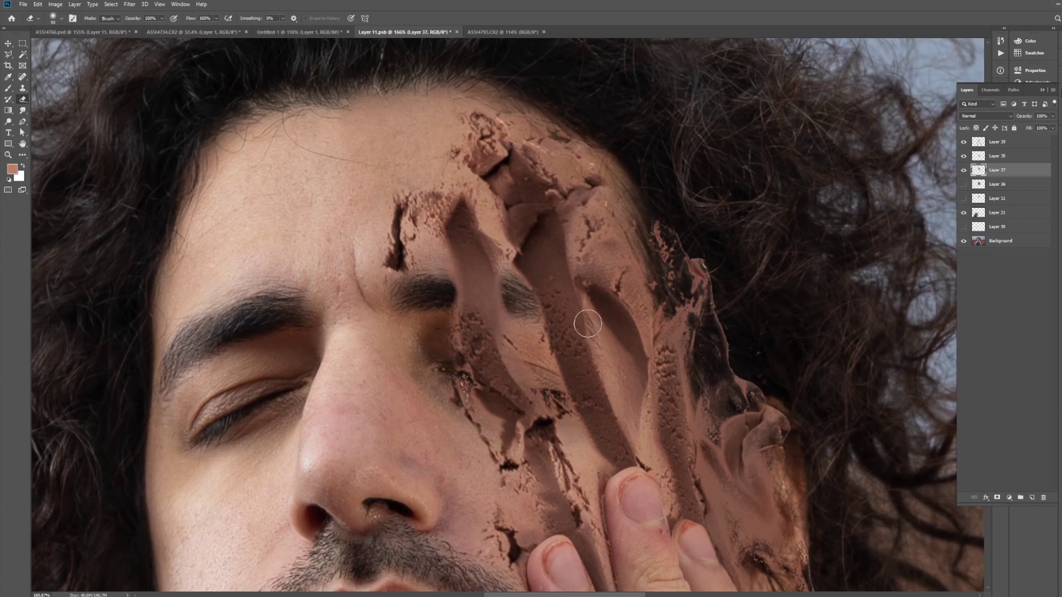
pyautogui.scroll(-3, 581, 308)
pyautogui.moveTo(418, 260)
pyautogui.mouseDown()
pyautogui.moveTo(451, 310)
pyautogui.moveTo(473, 291)
pyautogui.moveTo(475, 301)
pyautogui.mouseUp()
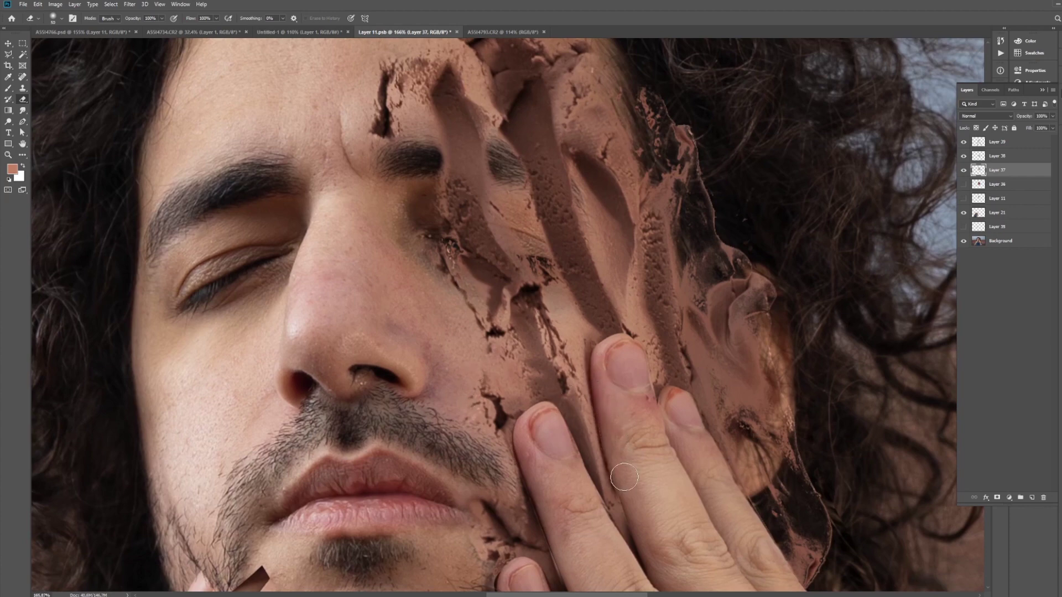
# Examine the lower face and both hands for stray texture from the copied skin layer
pyautogui.scroll(-4, 625, 478)
pyautogui.press('z')
pyautogui.moveTo(536, 348); pyautogui.dragTo(575, 355)
pyautogui.scroll(-2, 576, 355)
pyautogui.press('b')
pyautogui.moveTo(311, 469); pyautogui.dragTo(354, 421)
pyautogui.press('z')
pyautogui.keyDown('alt'); pyautogui.click(485, 284); pyautogui.keyUp('alt')
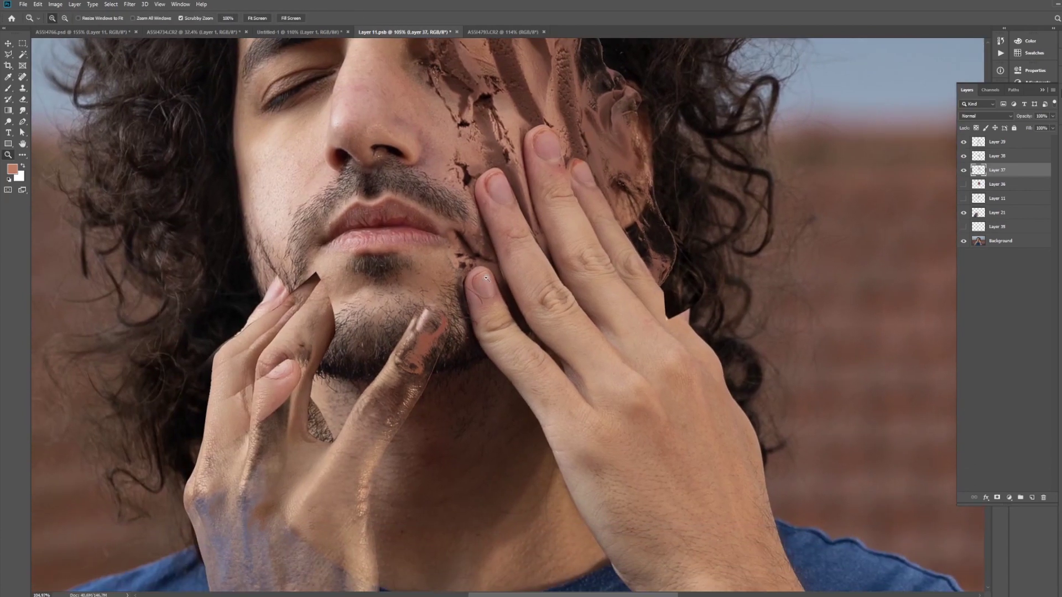
pyautogui.moveTo(485, 285); pyautogui.dragTo(500, 285)
# Erase the clay along the outer cheek and temple to uncover the ear and the hair beside it
pyautogui.press('e')
pyautogui.scroll(3, 627, 241)
pyautogui.moveTo(627, 241)
pyautogui.mouseDown()
pyautogui.moveTo(711, 294)
pyautogui.moveTo(769, 412)
pyautogui.moveTo(747, 313)
pyautogui.mouseUp()
pyautogui.scroll(4, 676, 198)
pyautogui.moveTo(625, 288)
pyautogui.mouseDown()
pyautogui.moveTo(578, 185)
pyautogui.moveTo(574, 223)
pyautogui.mouseUp()
# Erase small areas of clay around the covered eye to uncover its inner corner and lashes between the finger grooves
pyautogui.scroll(-5, 574, 223)
pyautogui.scroll(6, 387, 232)
pyautogui.moveTo(365, 249)
pyautogui.mouseDown()
pyautogui.moveTo(354, 221)
pyautogui.moveTo(360, 169)
pyautogui.mouseUp()
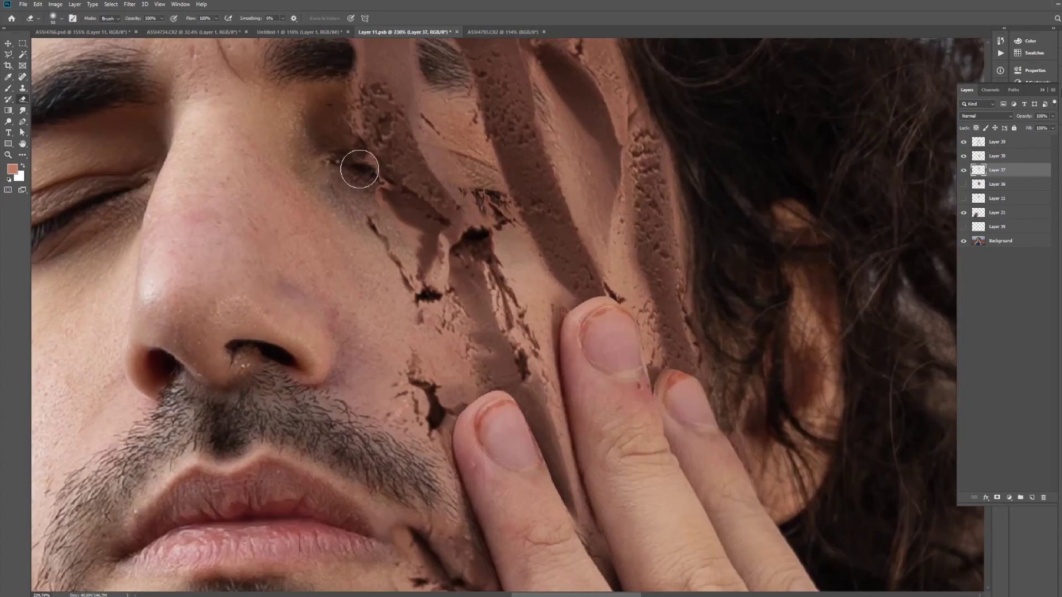
pyautogui.moveTo(459, 191); pyautogui.dragTo(504, 199)
pyautogui.press('z')
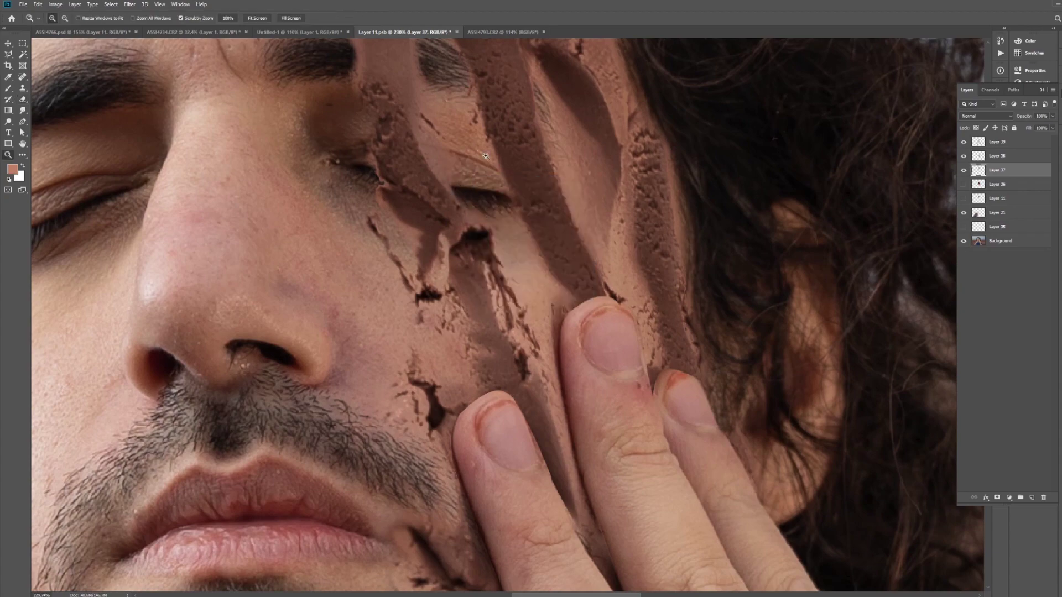
pyautogui.scroll(-5, 486, 156)
pyautogui.scroll(3, 627, 182)
pyautogui.press('e')
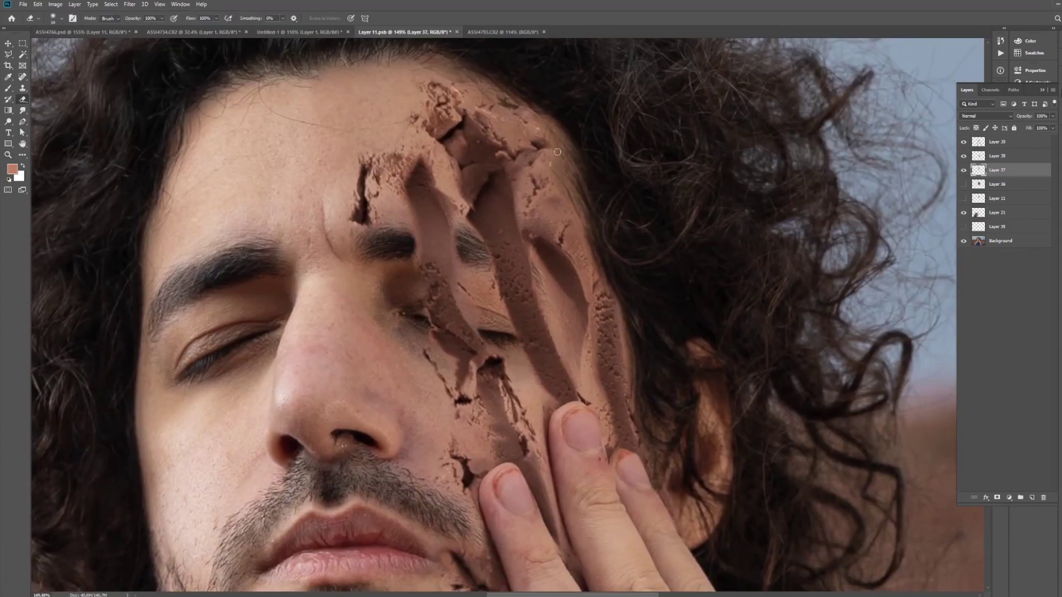
# Check the hands with the copied skin layer hidden and shown again, and make that layer active
pyautogui.press('v')
pyautogui.scroll(-5, 505, 78)
pyautogui.scroll(2, 498, 166)
pyautogui.click(964, 141)
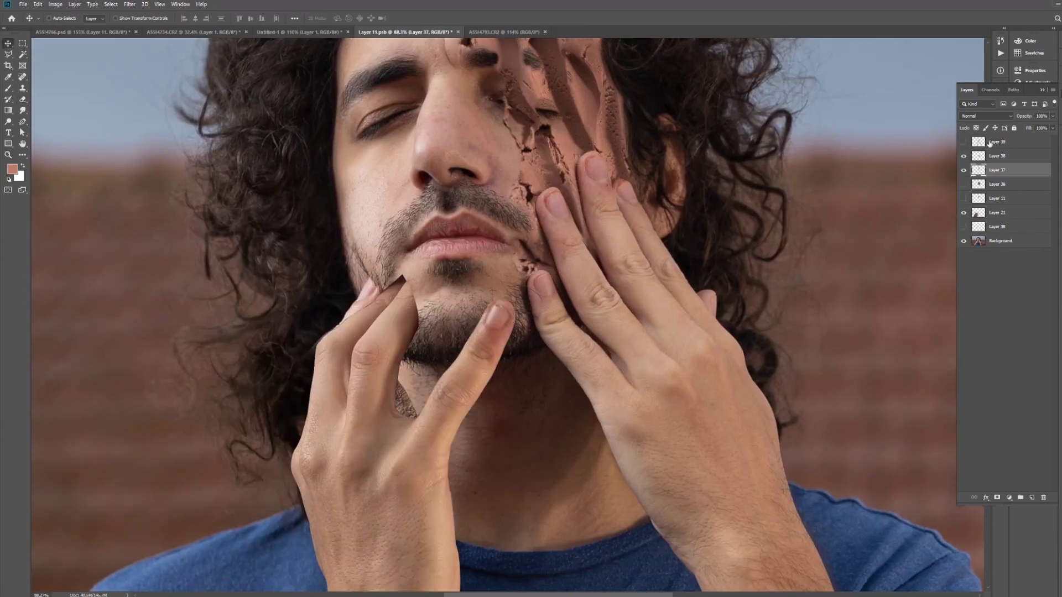
pyautogui.click(991, 142)
pyautogui.click(963, 141)
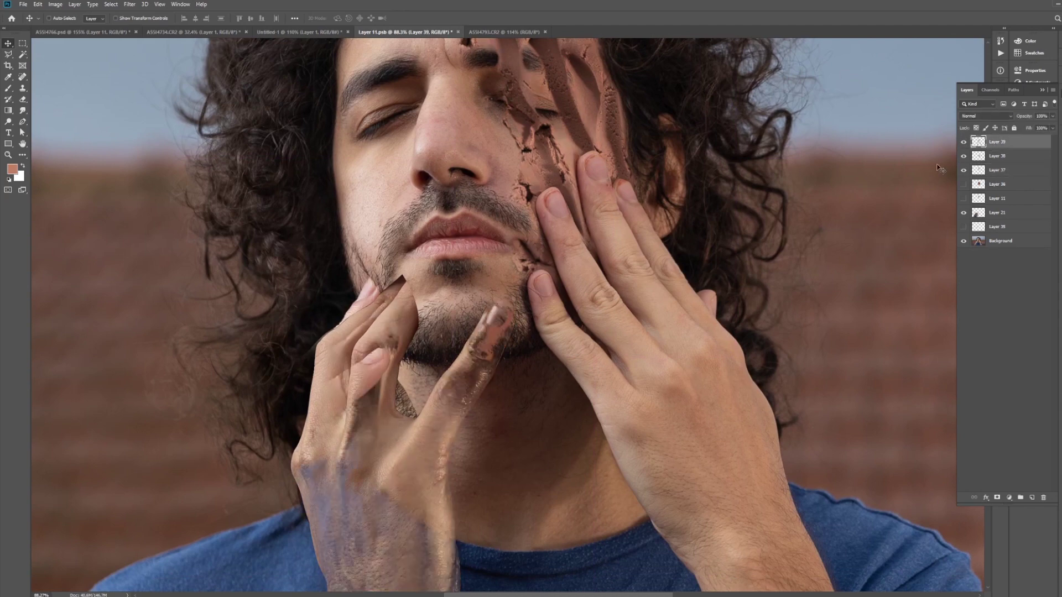
# Lasso the stray texture covering the hand at the chin, delete it from the copied skin layer, and deselect
pyautogui.scroll(-3, 467, 463)
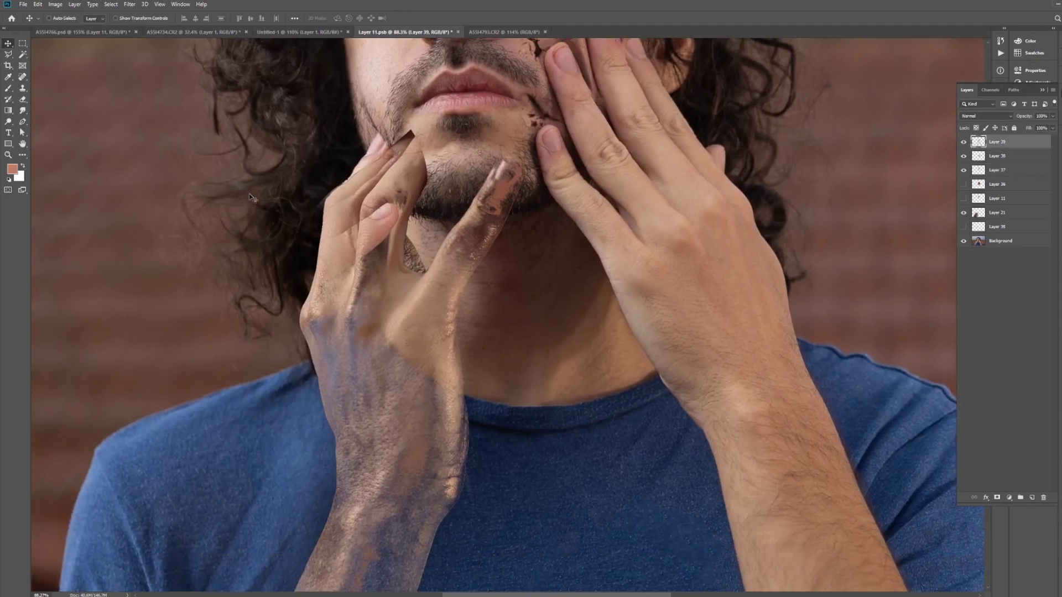
pyautogui.press('l')
pyautogui.moveTo(464, 104)
pyautogui.mouseDown()
pyautogui.moveTo(582, 305)
pyautogui.moveTo(165, 420)
pyautogui.moveTo(286, 129)
pyautogui.moveTo(268, 73)
pyautogui.moveTo(278, 105)
pyautogui.moveTo(289, 63)
pyautogui.mouseUp()
pyautogui.press('Delete')
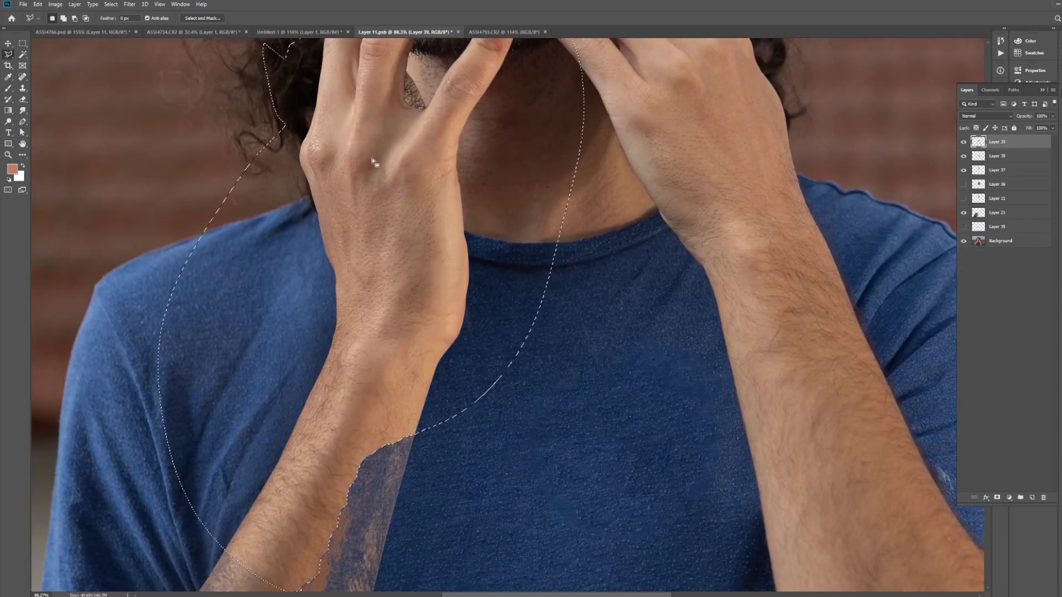
pyautogui.scroll(5, 414, 388)
pyautogui.hotkey('ctrl', 'd')
pyautogui.press('z')
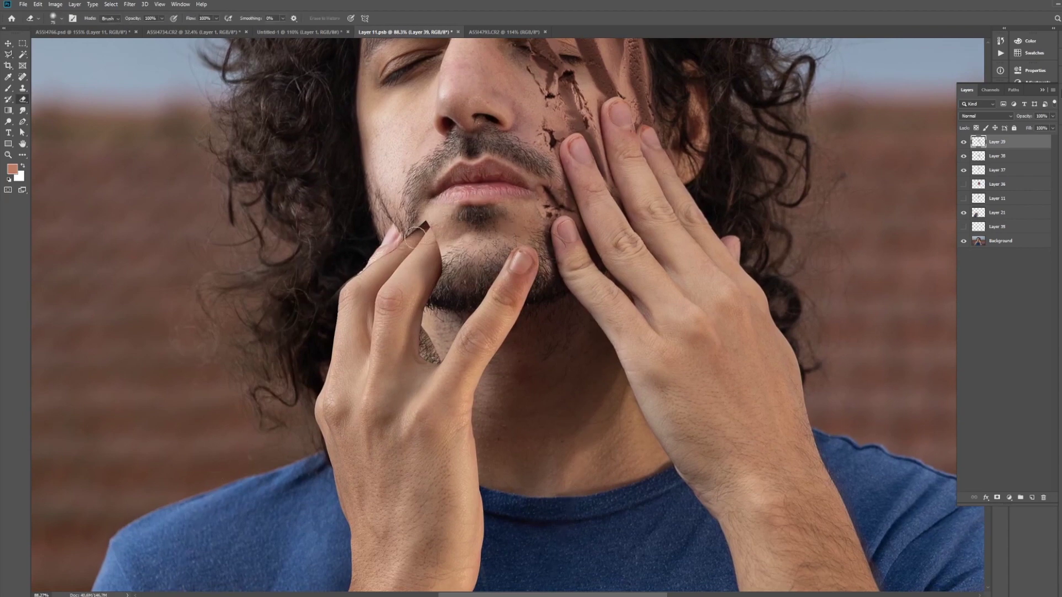
# Remove the remaining stray shirt texture from the lower forearm with a lasso selection and clear the selection
pyautogui.keyDown('alt'); pyautogui.click(459, 345); pyautogui.keyUp('alt')
pyautogui.scroll(-5, 459, 346)
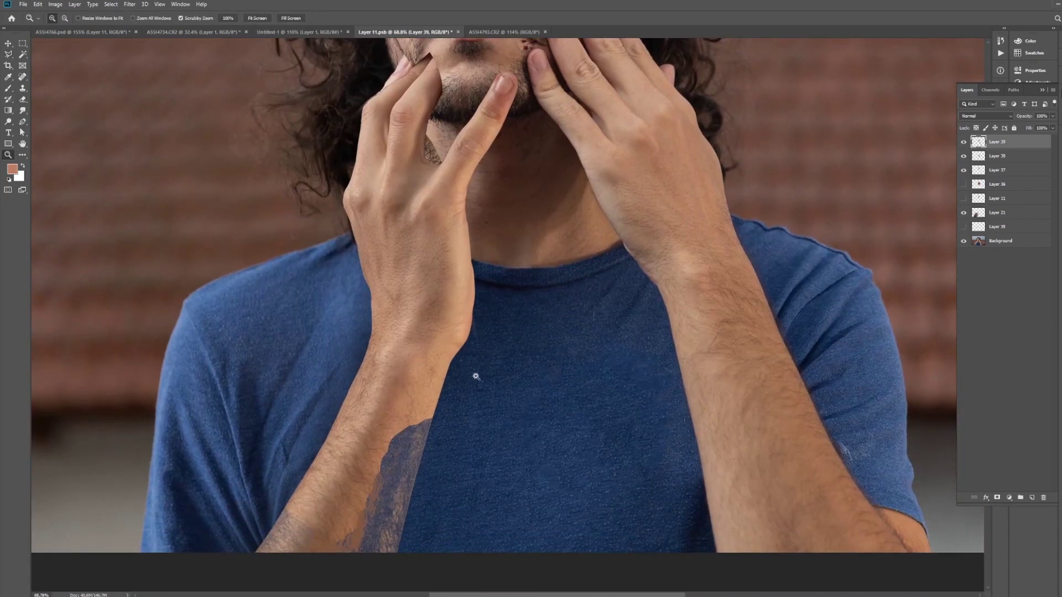
pyautogui.press('l')
pyautogui.moveTo(425, 314)
pyautogui.mouseDown()
pyautogui.moveTo(210, 468)
pyautogui.moveTo(240, 539)
pyautogui.moveTo(378, 581)
pyautogui.moveTo(506, 476)
pyautogui.moveTo(405, 325)
pyautogui.mouseUp()
pyautogui.press('Delete')
pyautogui.hotkey('ctrl', 'd')
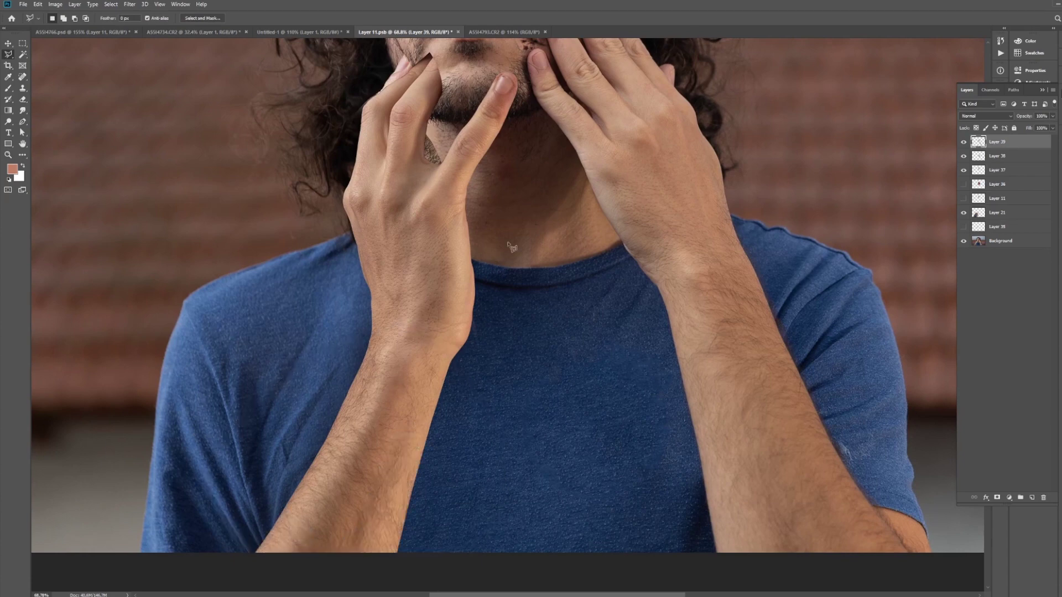
# Examine how the clay grooves blend into the skin across the forehead, eye and cheek
pyautogui.scroll(5, 637, 155)
pyautogui.moveTo(637, 170); pyautogui.dragTo(582, 336)
pyautogui.press('z')
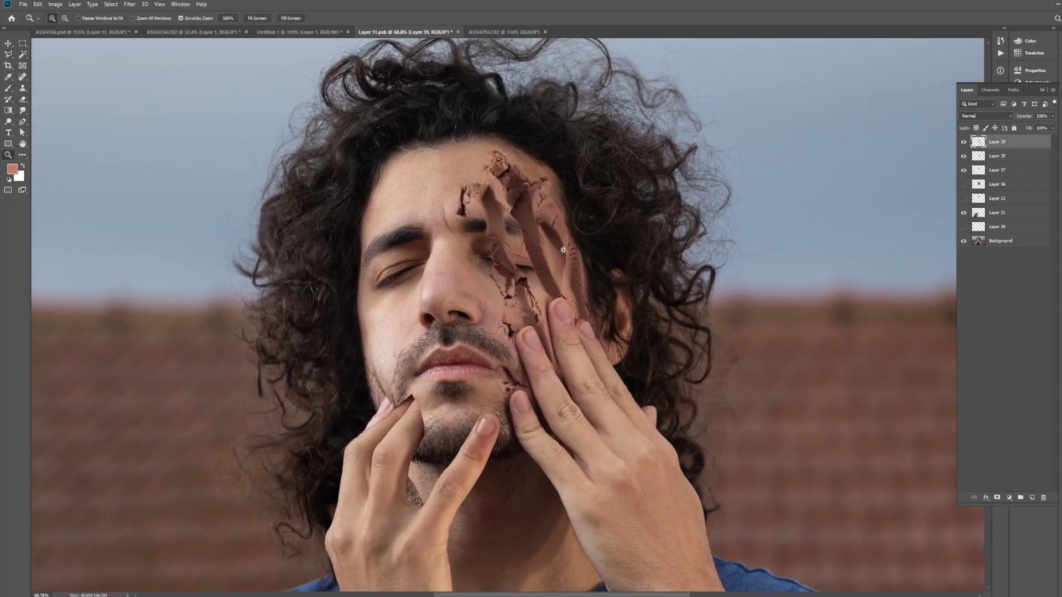
pyautogui.moveTo(553, 246); pyautogui.dragTo(594, 229)
pyautogui.click(511, 250)
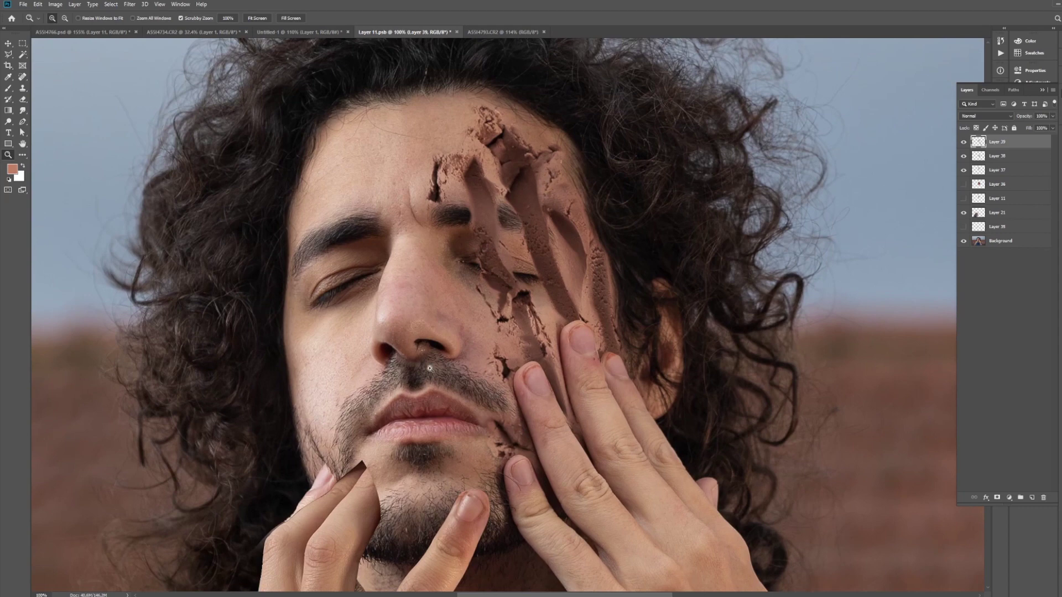
pyautogui.moveTo(521, 142)
pyautogui.mouseDown()
pyautogui.moveTo(620, 145)
pyautogui.moveTo(532, 145)
pyautogui.mouseUp()
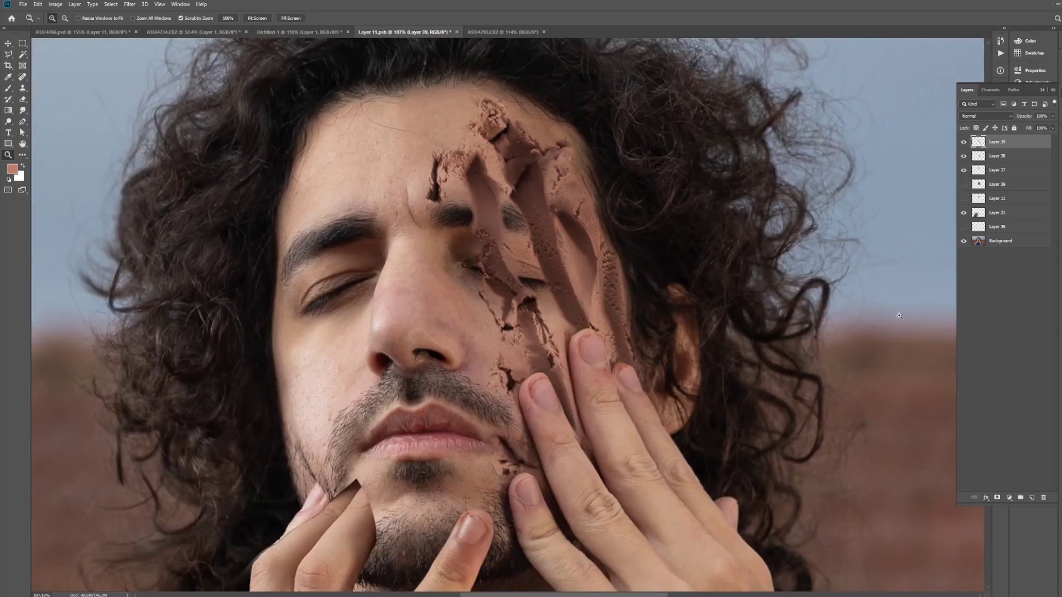
pyautogui.moveTo(537, 205); pyautogui.dragTo(575, 205)
pyautogui.press('e')
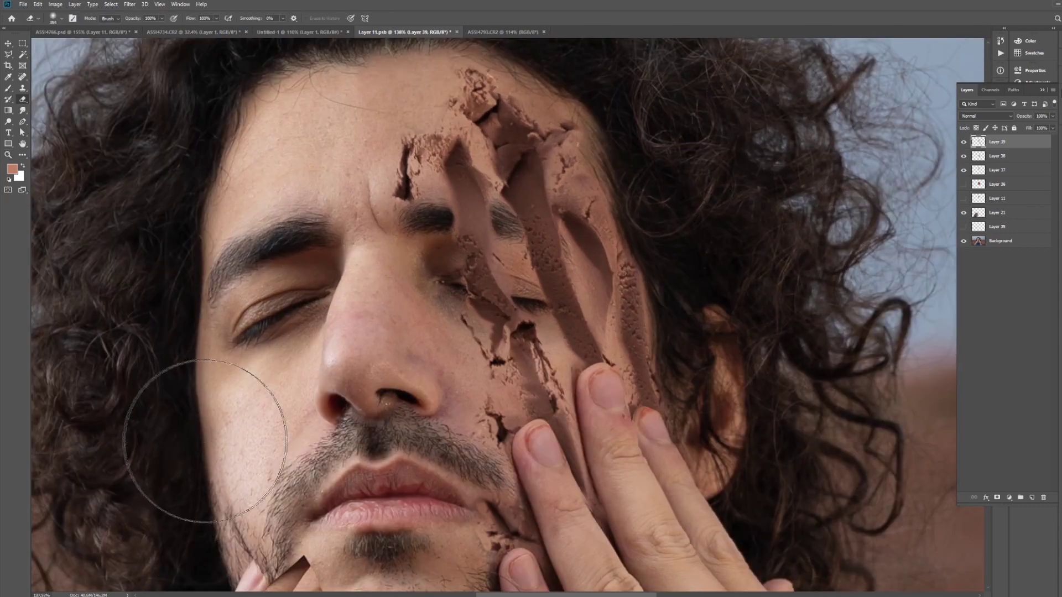
# Compare the clay with and without the copied skin layer, leave that layer hidden, and examine the brow area closely
pyautogui.press('v')
pyautogui.moveTo(451, 182)
pyautogui.mouseDown()
pyautogui.moveTo(499, 203)
pyautogui.moveTo(573, 189)
pyautogui.moveTo(480, 198)
pyautogui.moveTo(531, 188)
pyautogui.moveTo(503, 203)
pyautogui.moveTo(496, 185)
pyautogui.moveTo(529, 229)
pyautogui.mouseUp()
pyautogui.click(963, 144)
pyautogui.click(963, 144)
pyautogui.click(964, 142)
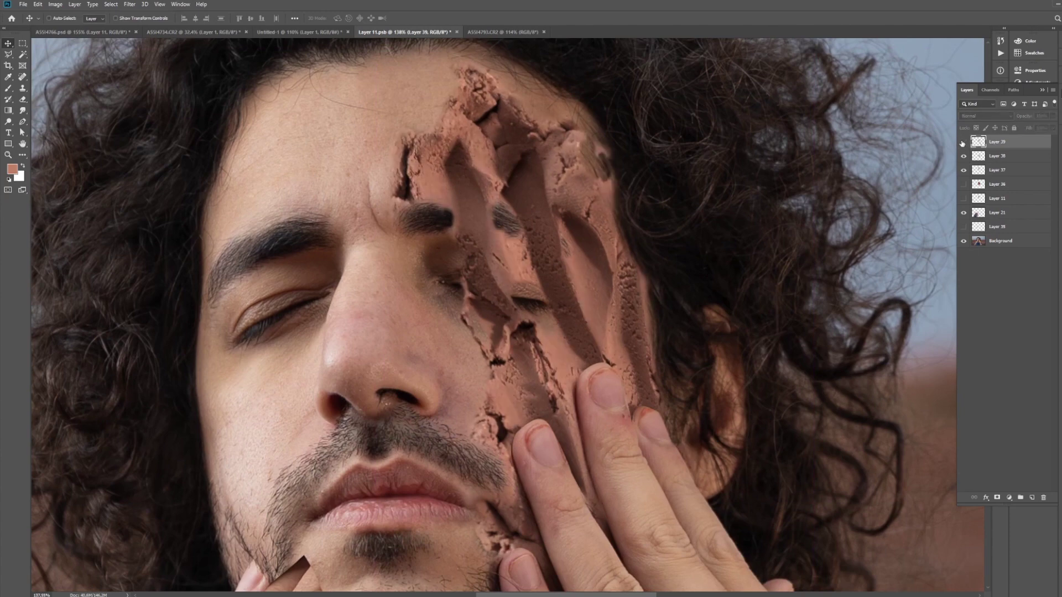
pyautogui.press('z')
pyautogui.moveTo(460, 163); pyautogui.dragTo(489, 168)
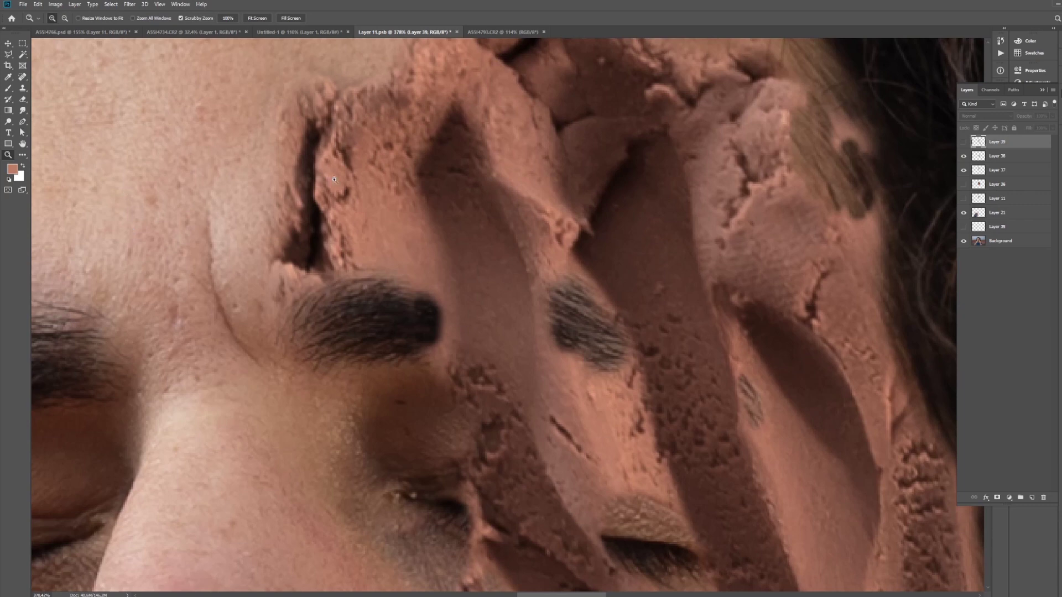
# Turn the copied skin layer back on and move the layer directly beneath it to the top of the stack
pyautogui.click(963, 143)
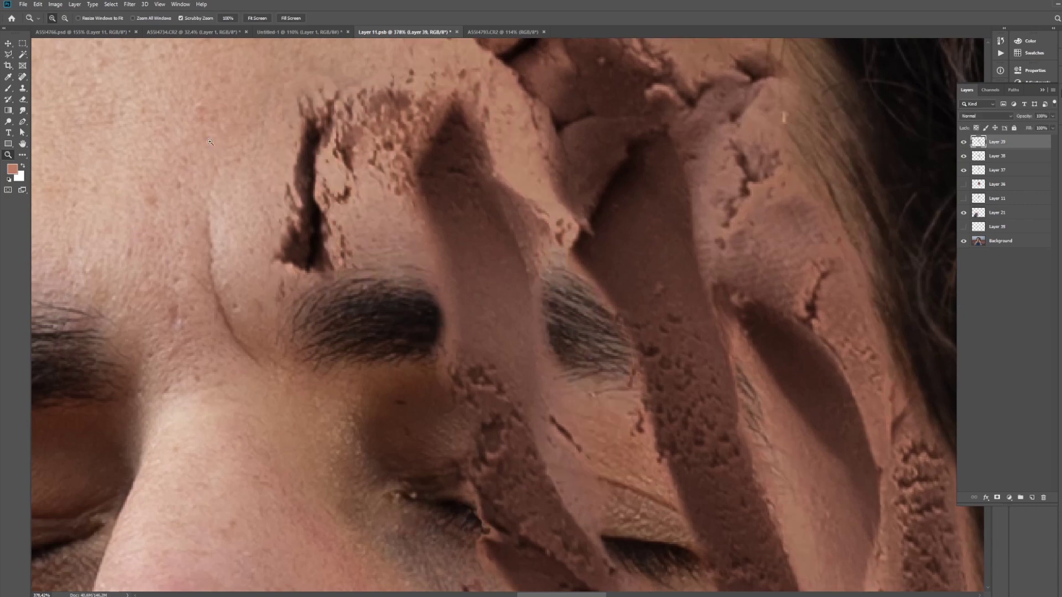
pyautogui.moveTo(557, 224); pyautogui.dragTo(498, 223)
pyautogui.scroll(-5, 498, 224)
pyautogui.press('v')
pyautogui.moveTo(663, 360); pyautogui.dragTo(620, 398)
pyautogui.moveTo(1012, 161); pyautogui.dragTo(1011, 137)
pyautogui.press('z')
pyautogui.moveTo(534, 235); pyautogui.dragTo(548, 236)
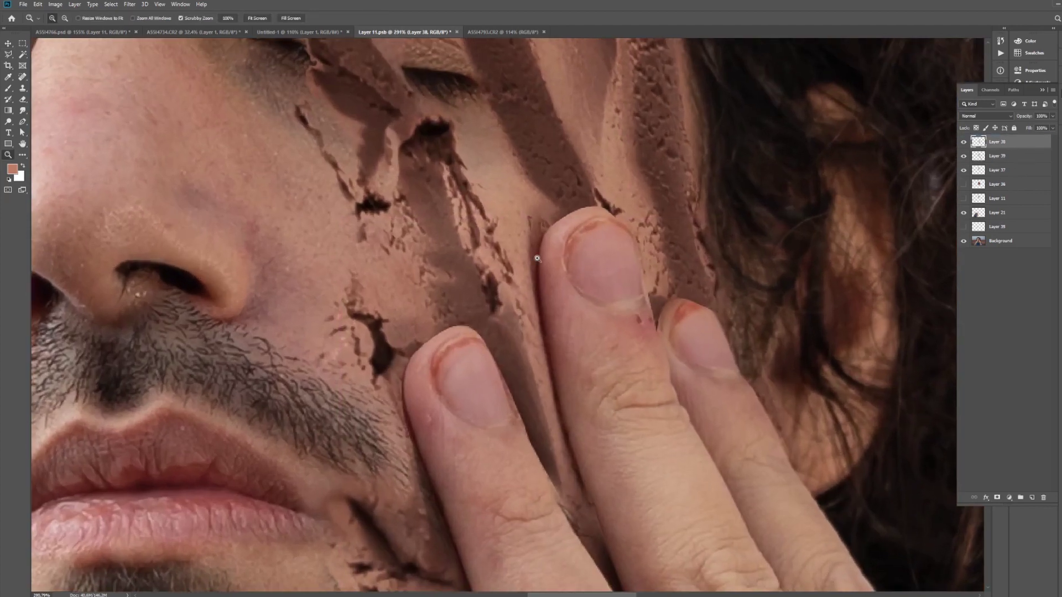
pyautogui.hotkey('ctrl', '0')
pyautogui.moveTo(638, 318); pyautogui.dragTo(658, 318)
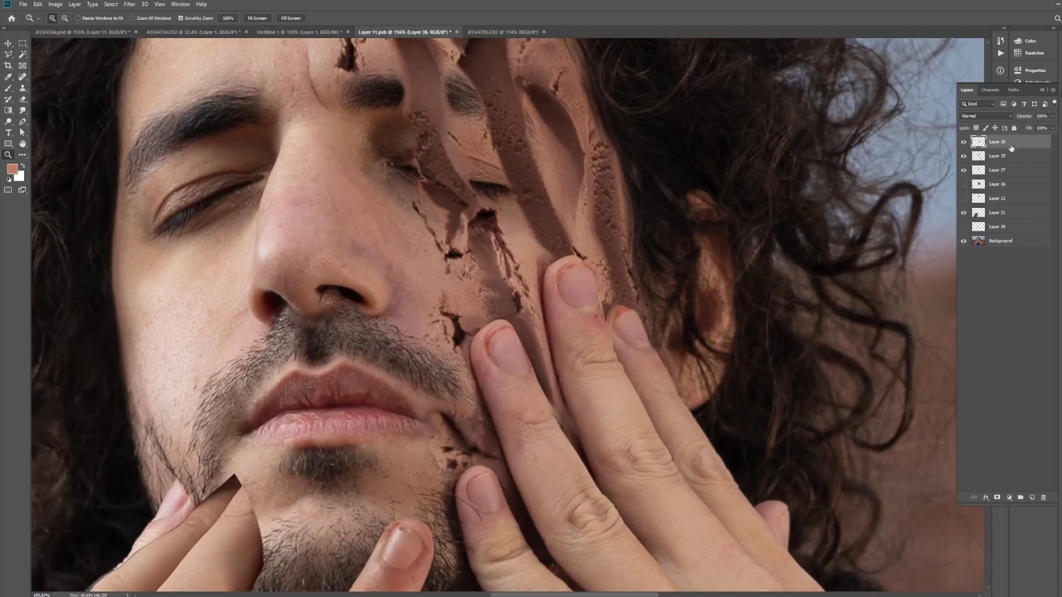
# Add a new layer above the copied skin layer and paint a sampled dark brown shadow around the fingers with a larger brush
pyautogui.click(1010, 156)
pyautogui.click(1033, 498)
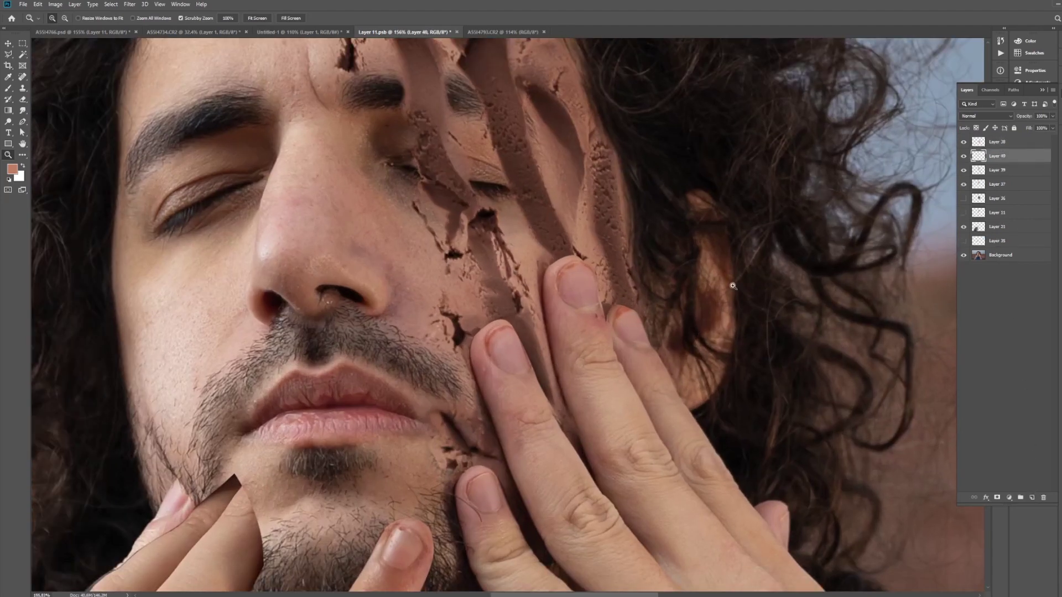
pyautogui.press('b')
pyautogui.moveTo(550, 269)
pyautogui.mouseDown()
pyautogui.moveTo(553, 329)
pyautogui.moveTo(541, 243)
pyautogui.mouseUp()
pyautogui.hotkey('ctrl', 'z')
pyautogui.rightClick(602, 258)
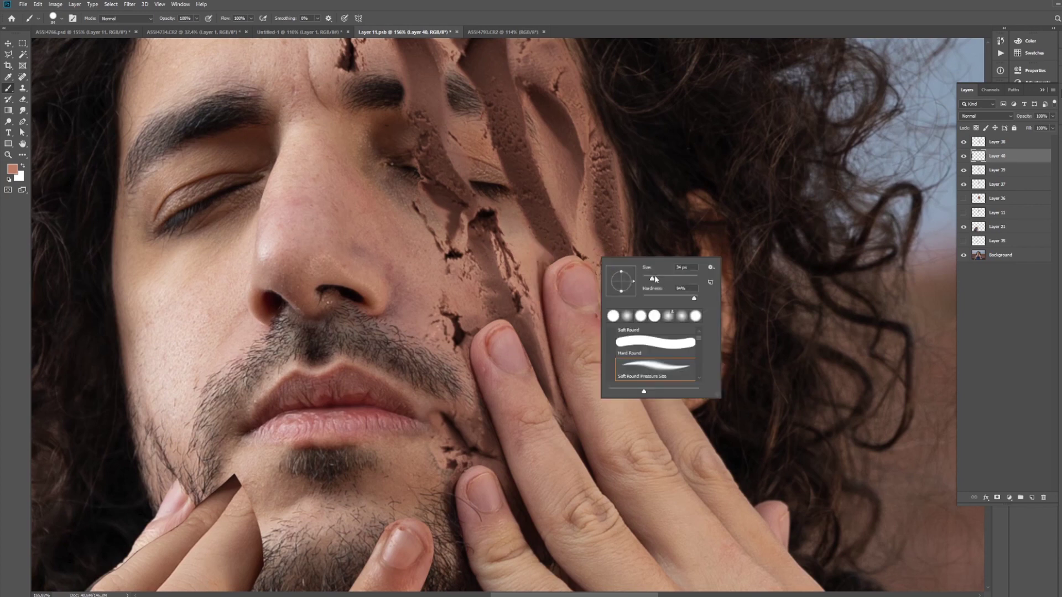
pyautogui.moveTo(650, 271); pyautogui.dragTo(673, 272)
pyautogui.keyDown('alt'); pyautogui.click(525, 189); pyautogui.keyUp('alt')
pyautogui.rightClick(626, 306)
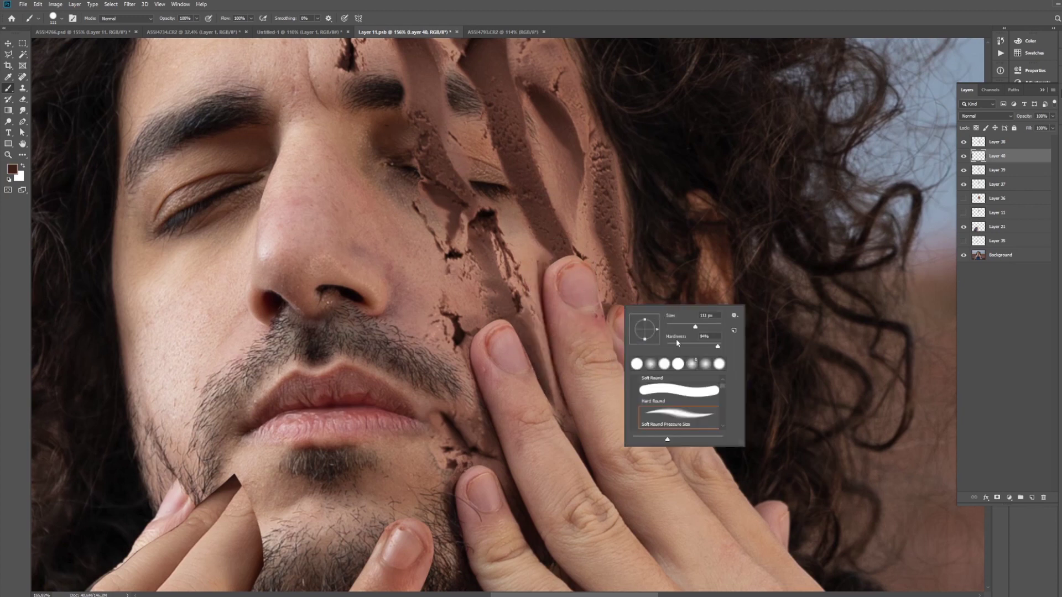
pyautogui.press('Return')
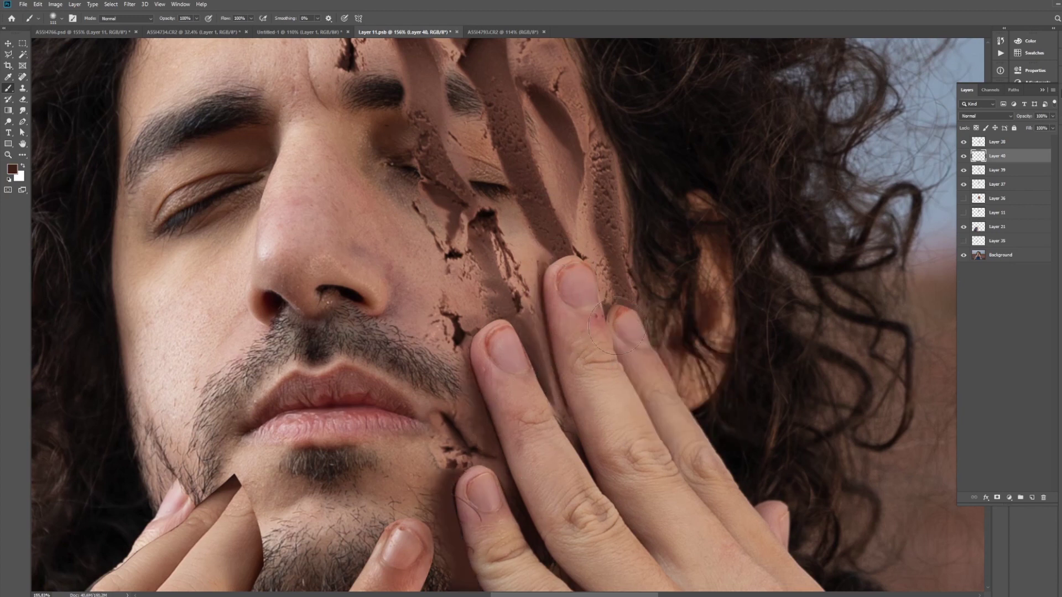
# Set the painted shadow layer's blend mode to Multiply and lower its opacity
pyautogui.click(986, 116)
pyautogui.click(990, 151)
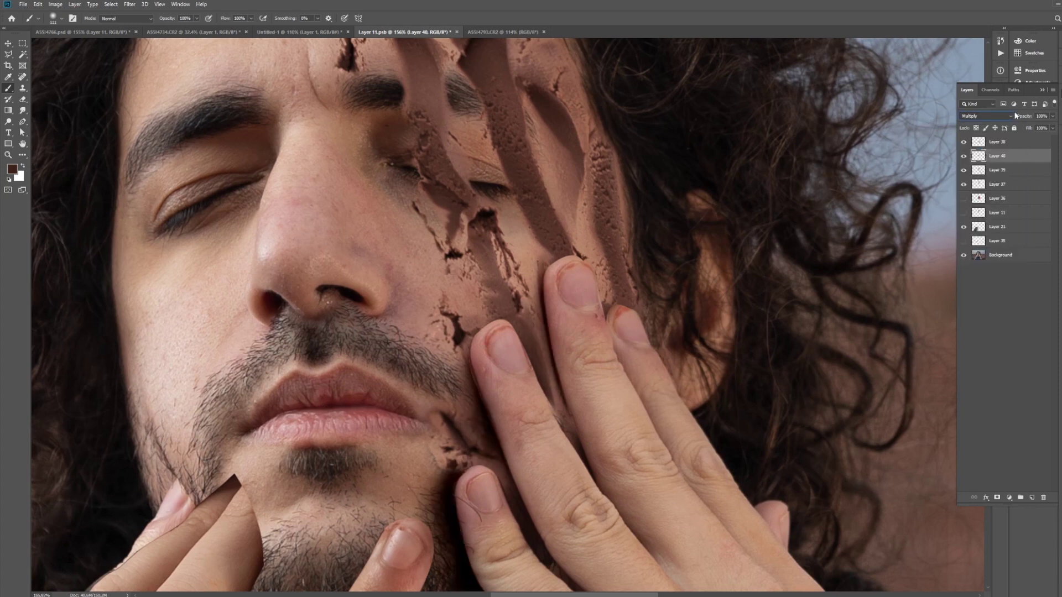
pyautogui.moveTo(1029, 117)
pyautogui.mouseDown()
pyautogui.moveTo(1000, 117)
pyautogui.moveTo(1012, 117)
pyautogui.mouseUp()
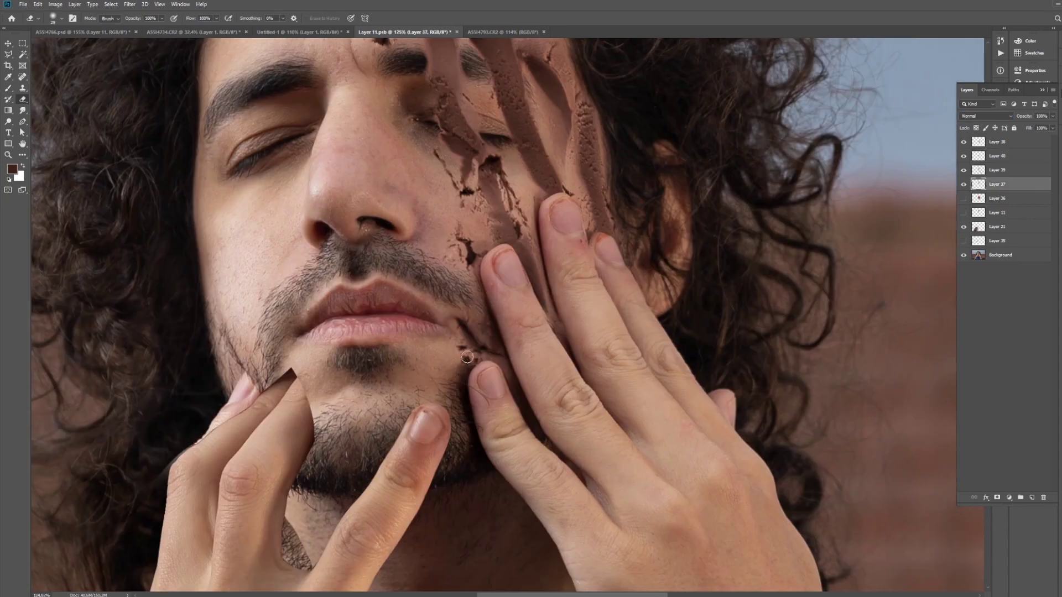
# On a new top layer, paint fine dark eyebrow hairs along the clay groove edges with a thin brush at 0% hardness
pyautogui.scroll(5, 467, 357)
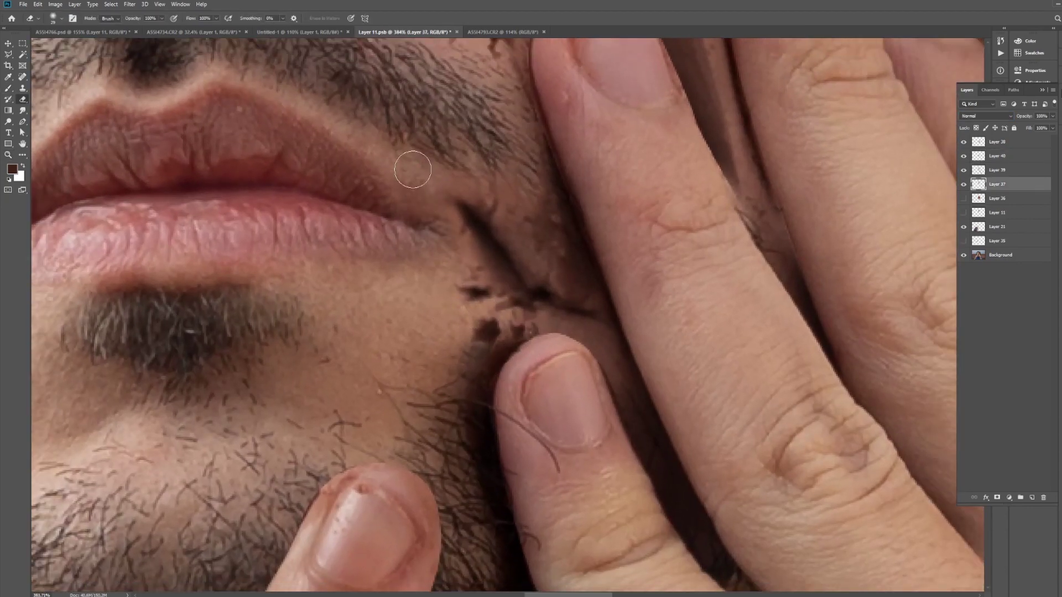
pyautogui.press('z')
pyautogui.scroll(8, 543, 242)
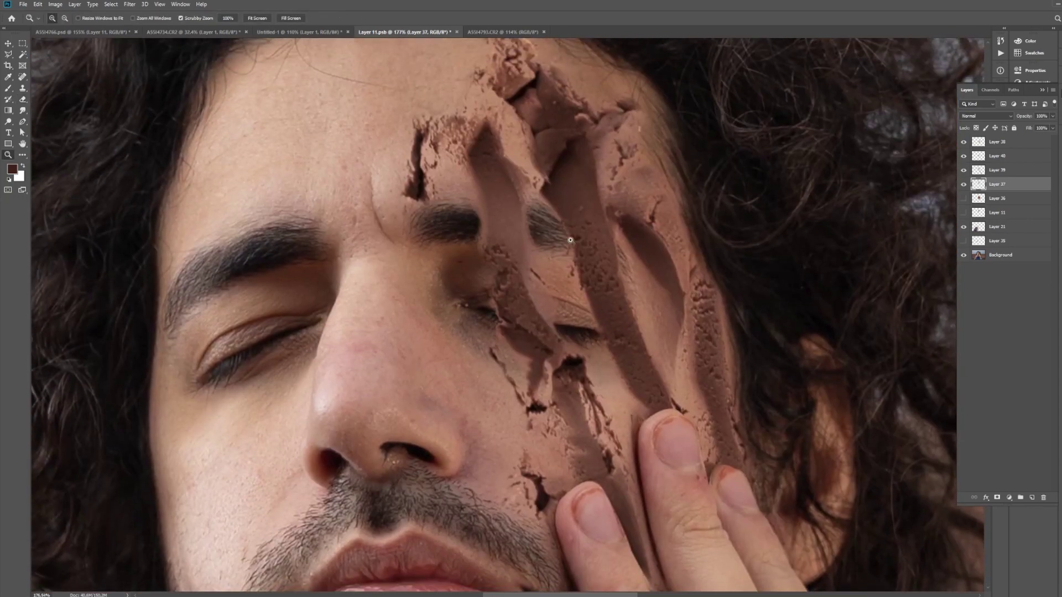
pyautogui.rightClick(635, 247)
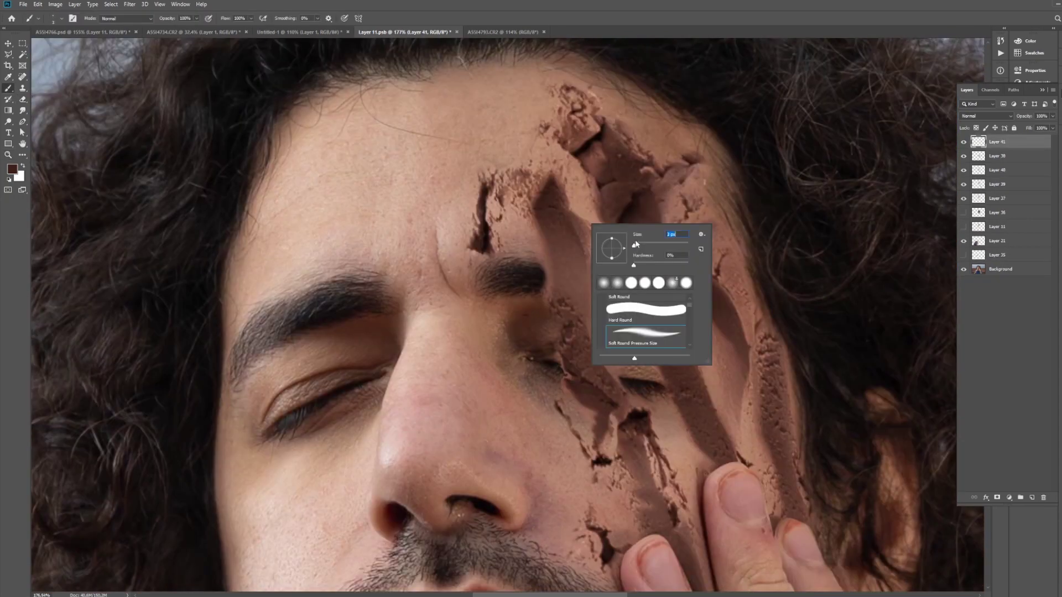
pyautogui.keyDown('alt'); pyautogui.click(564, 278); pyautogui.keyUp('alt')
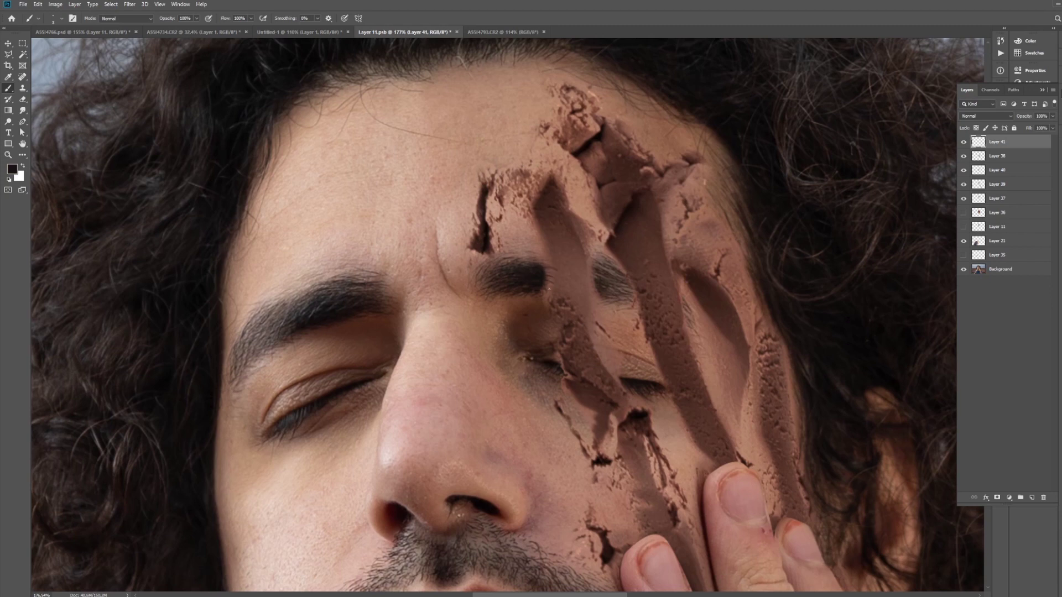
pyautogui.scroll(4, 627, 274)
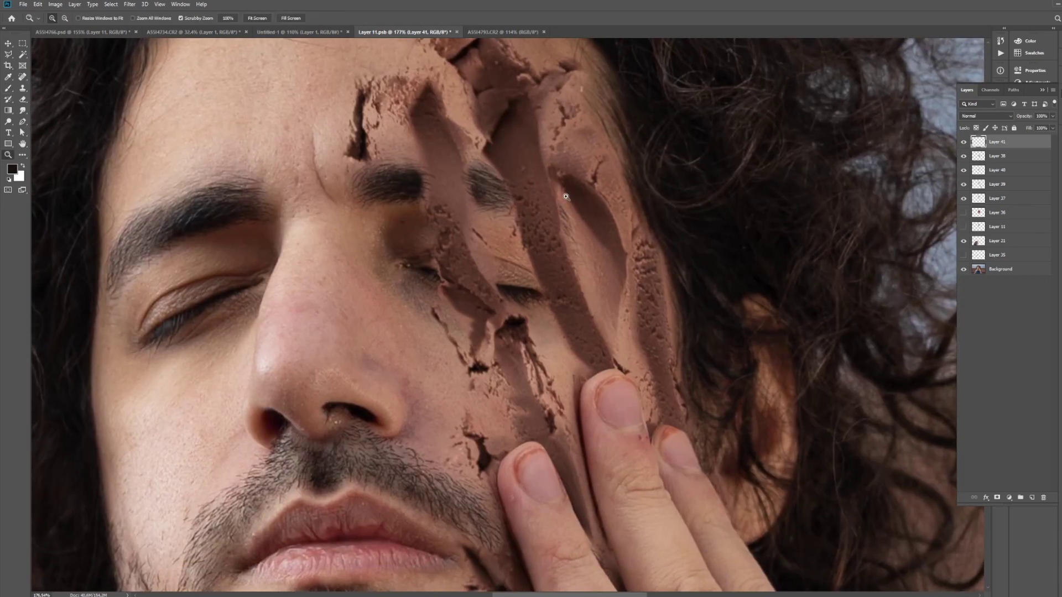
pyautogui.scroll(-1, 400, 202)
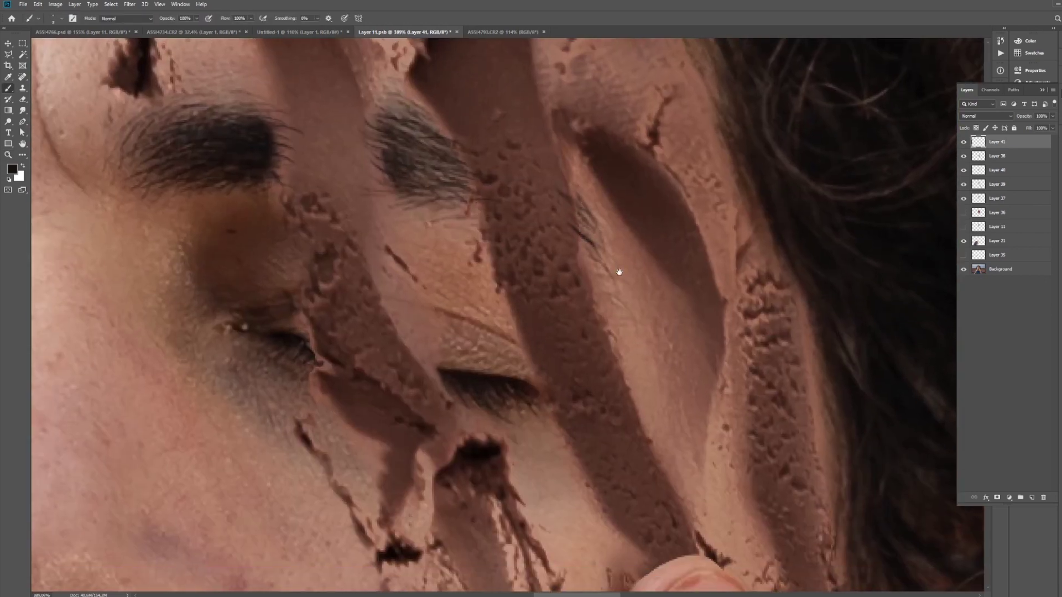
pyautogui.scroll(-3, 423, 449)
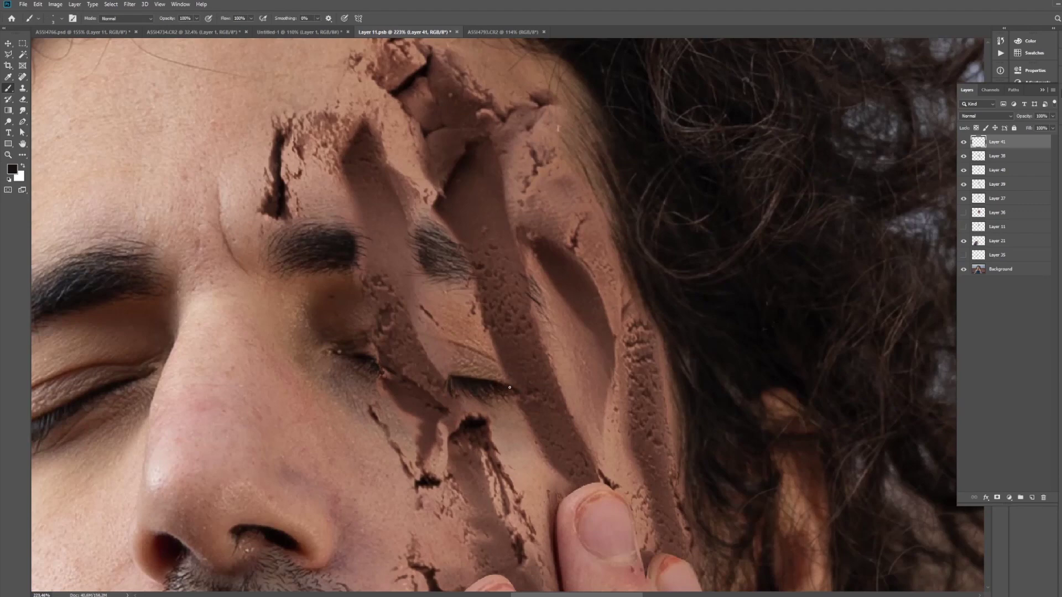
# Paint thin moustache hairs near the corner of the mouth and fine strands where the clay meets the temple hairline
pyautogui.scroll(-3, 509, 387)
pyautogui.scroll(5, 449, 357)
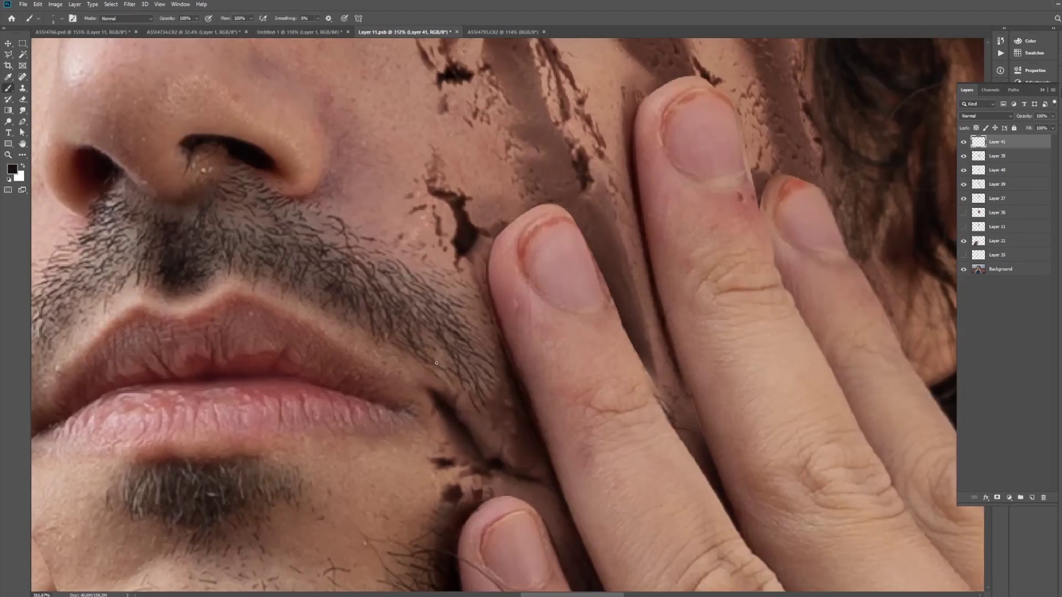
pyautogui.scroll(-3, 437, 363)
pyautogui.scroll(2, 583, 174)
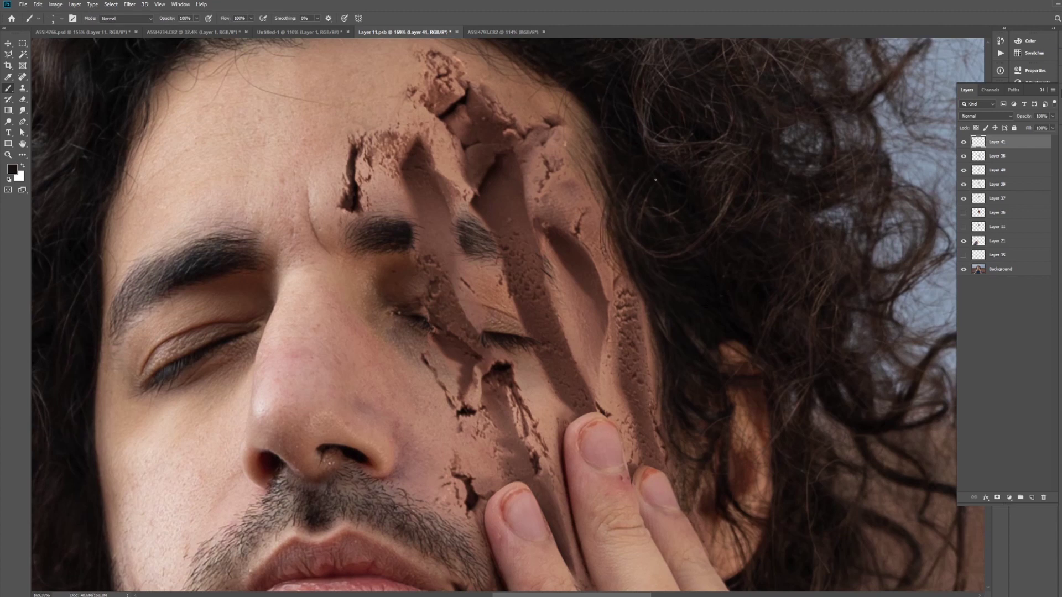
pyautogui.moveTo(669, 292); pyautogui.dragTo(641, 381)
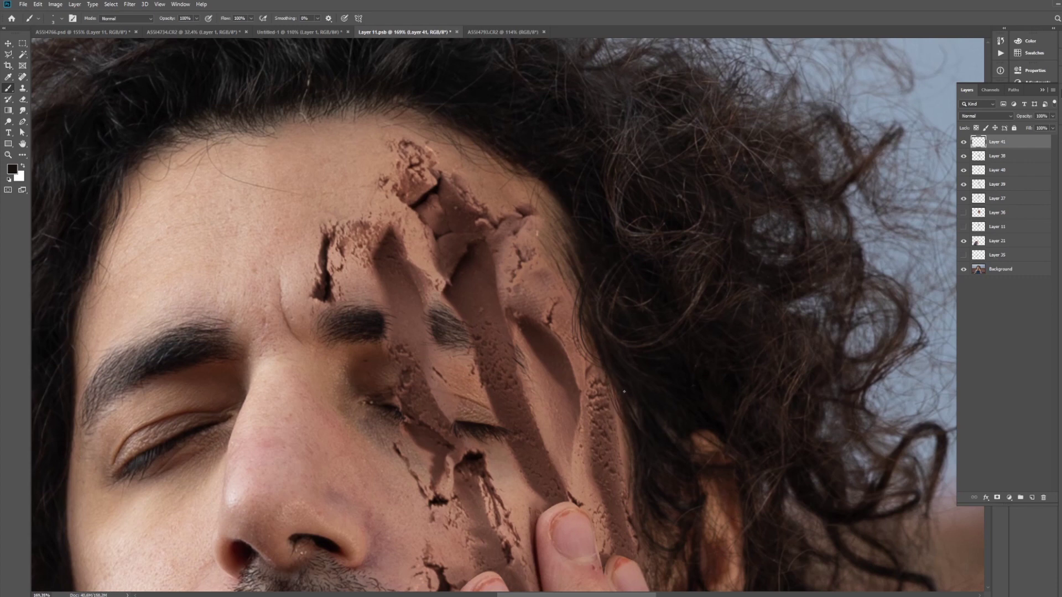
pyautogui.scroll(-3, 615, 359)
pyautogui.moveTo(607, 418)
pyautogui.mouseDown()
pyautogui.moveTo(619, 482)
pyautogui.moveTo(610, 444)
pyautogui.mouseUp()
# Examine the whole composite, checking the clay grooves, the face and both hands together
pyautogui.press('z')
pyautogui.moveTo(719, 244); pyautogui.dragTo(661, 206)
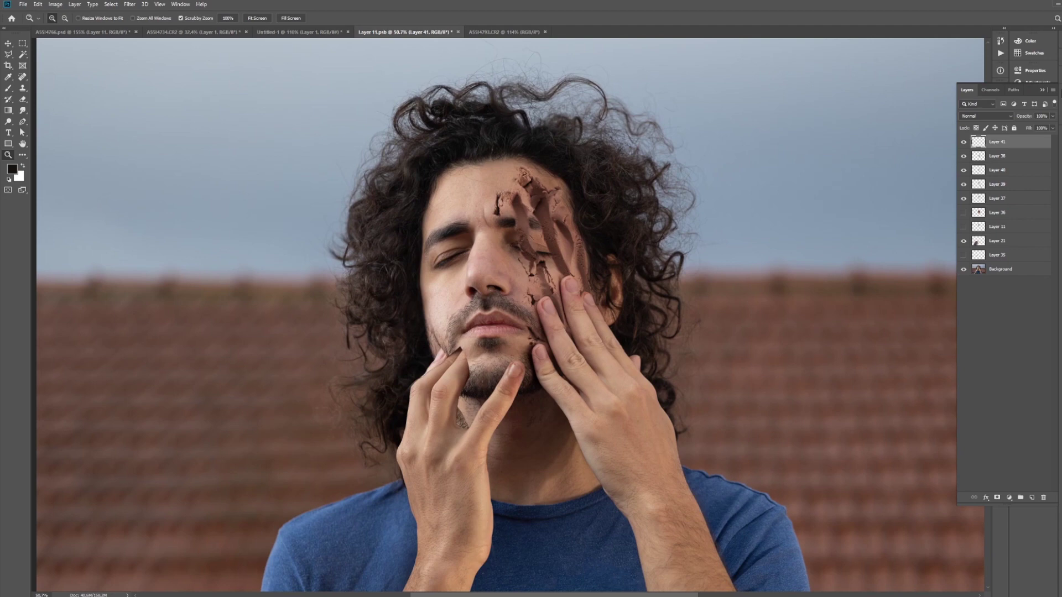
pyautogui.moveTo(568, 109); pyautogui.dragTo(581, 124)
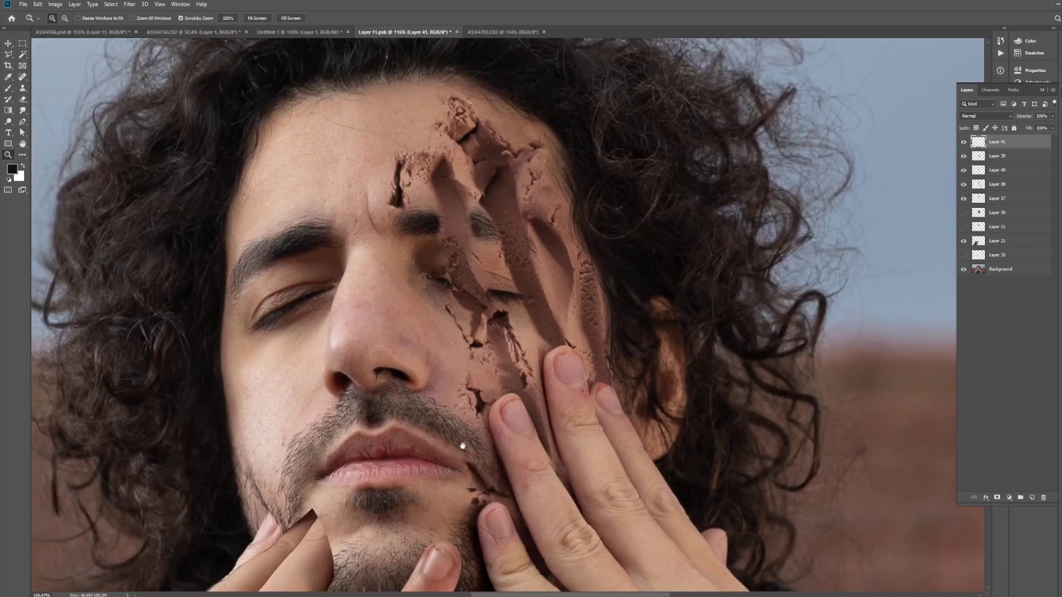
pyautogui.scroll(-4, 531, 301)
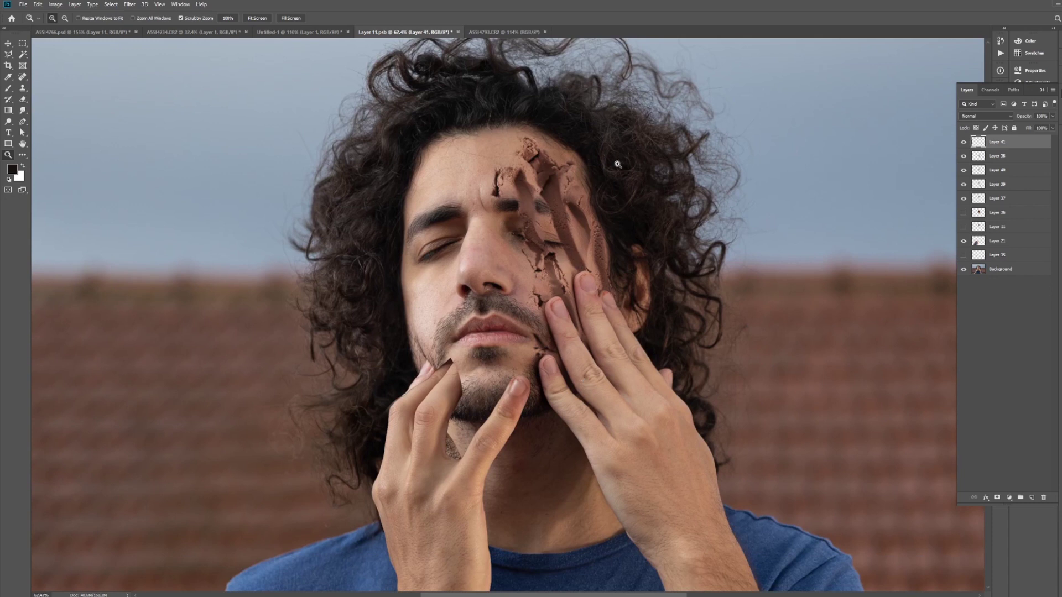
pyautogui.moveTo(591, 181); pyautogui.dragTo(619, 181)
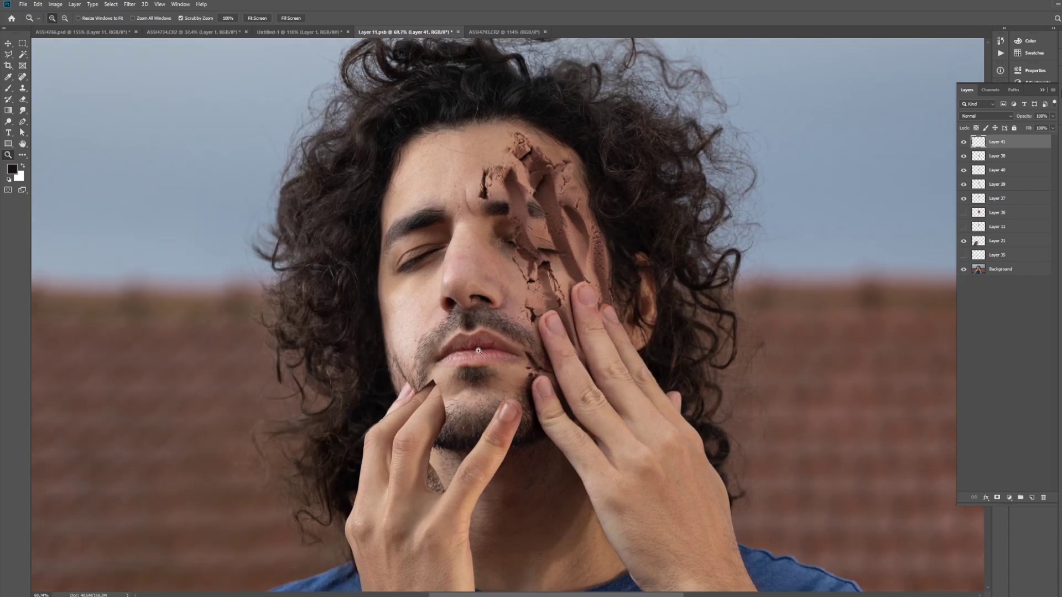
# Switch to the res folder in File Explorer, look through the source photos, and return to the Photoshop composite
pyautogui.moveTo(376, 506)
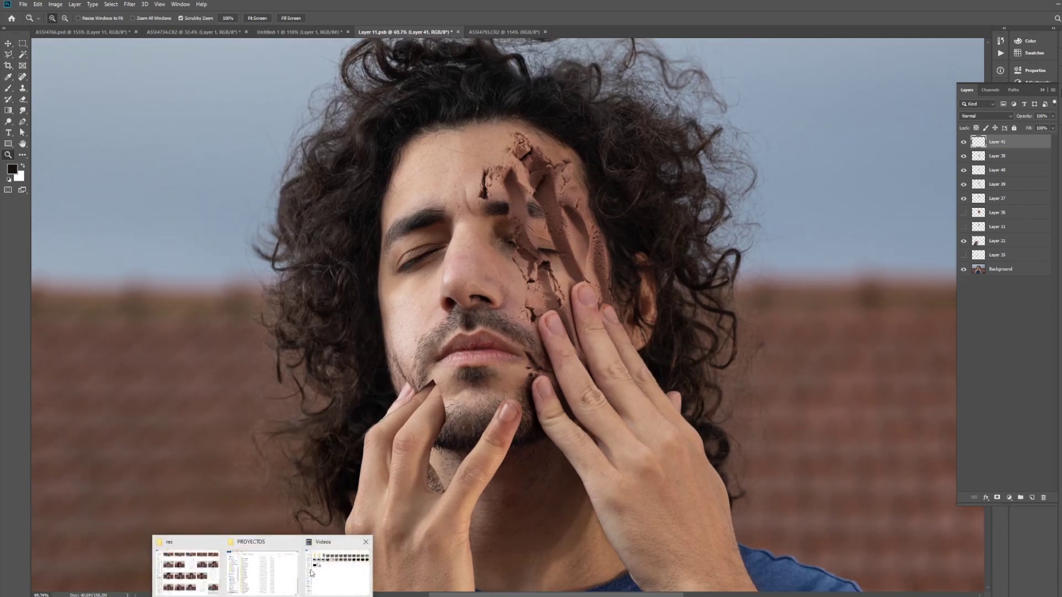
pyautogui.click(206, 575)
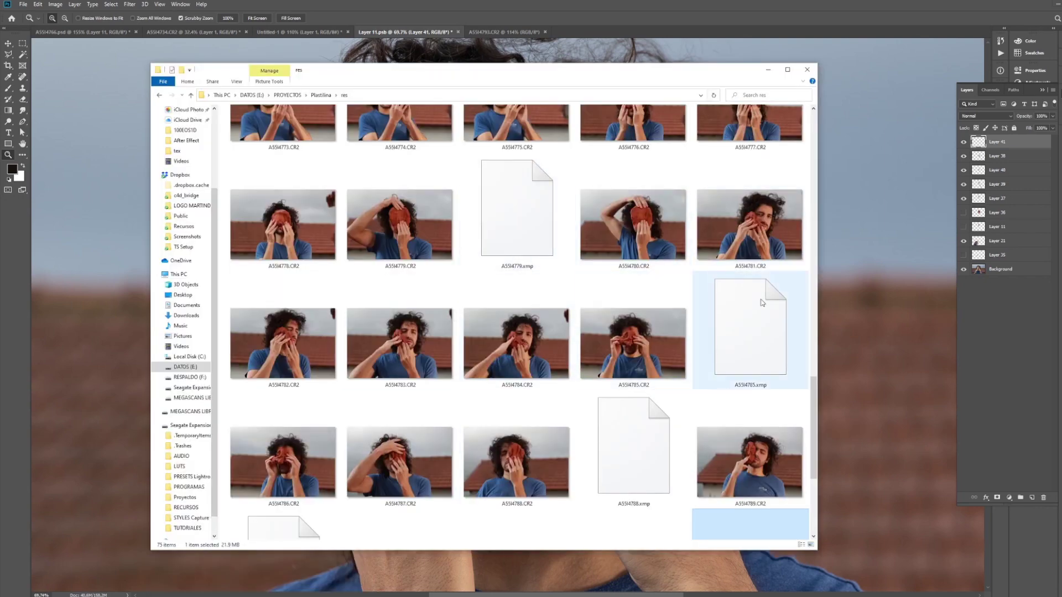
pyautogui.scroll(5, 813, 393)
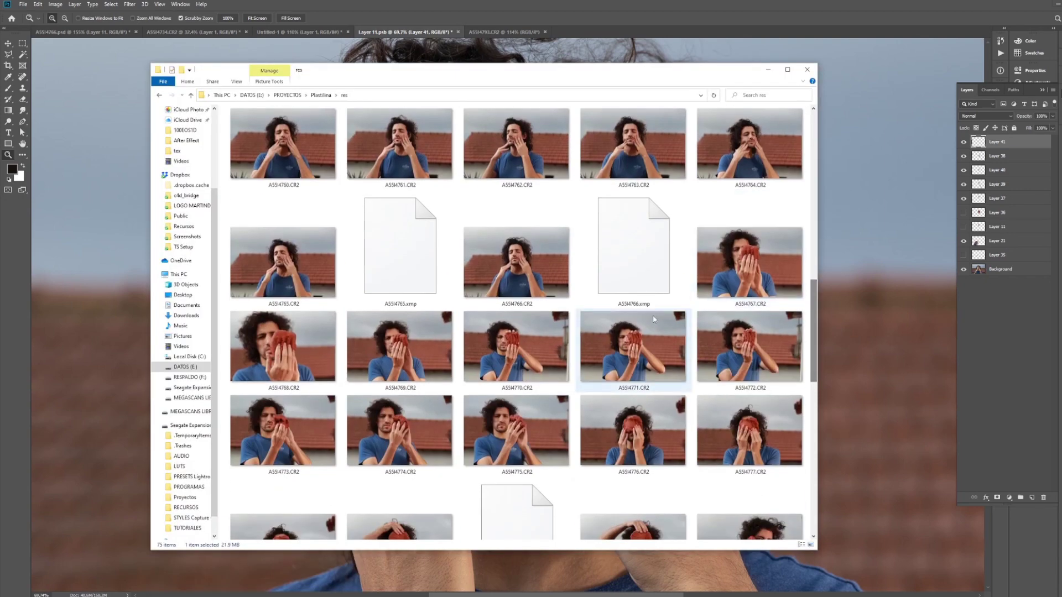
pyautogui.scroll(5, 512, 233)
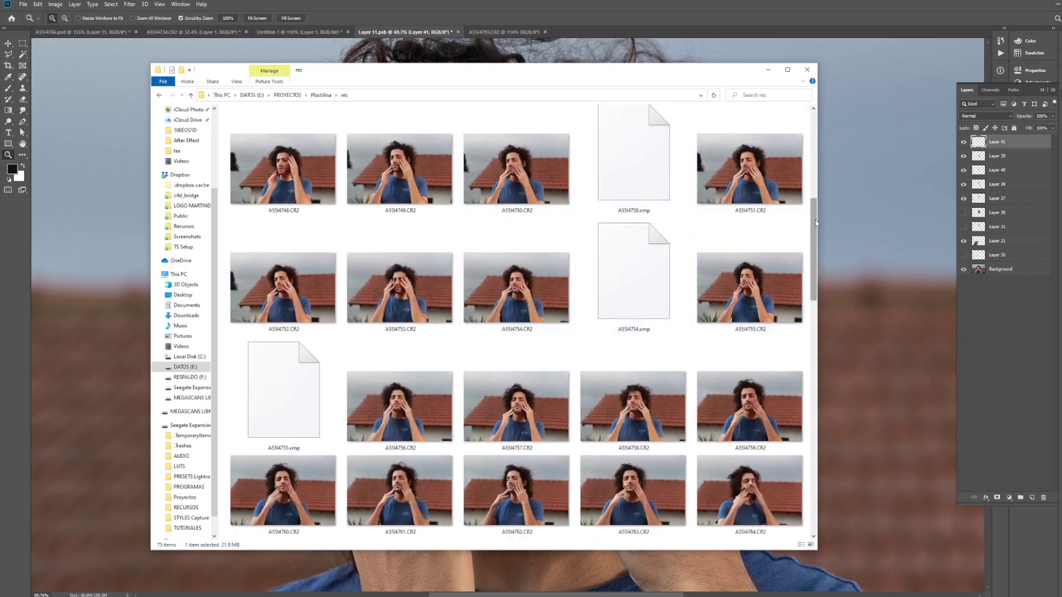
pyautogui.scroll(-2, 815, 220)
pyautogui.hotkey('alt', 'Tab')
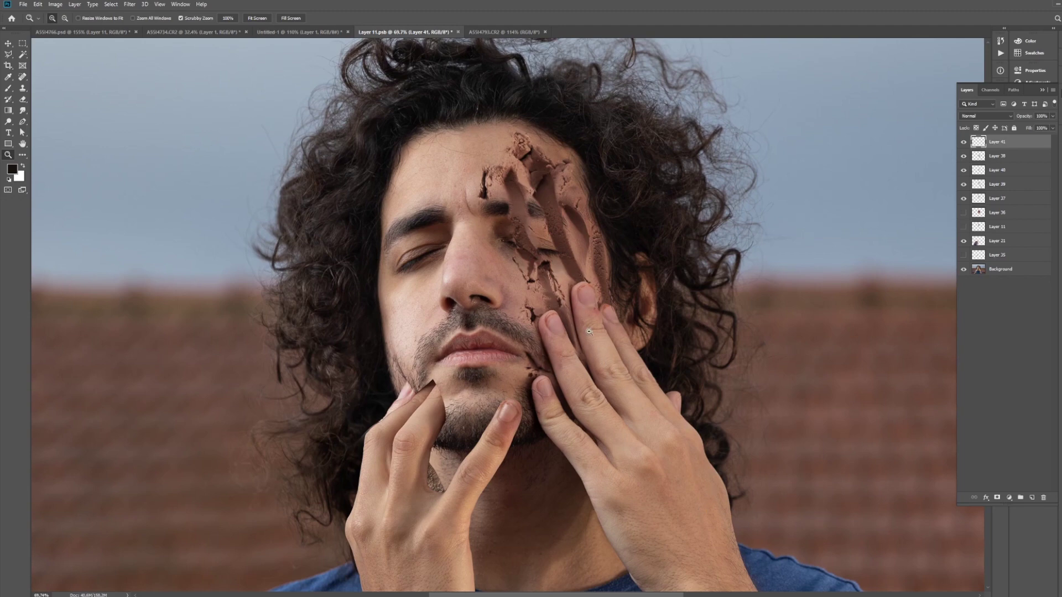
# Compare the clay grooves in the finished ASSI4766.psd with those in the current Layer 11.psb composite
pyautogui.scroll(2, 529, 268)
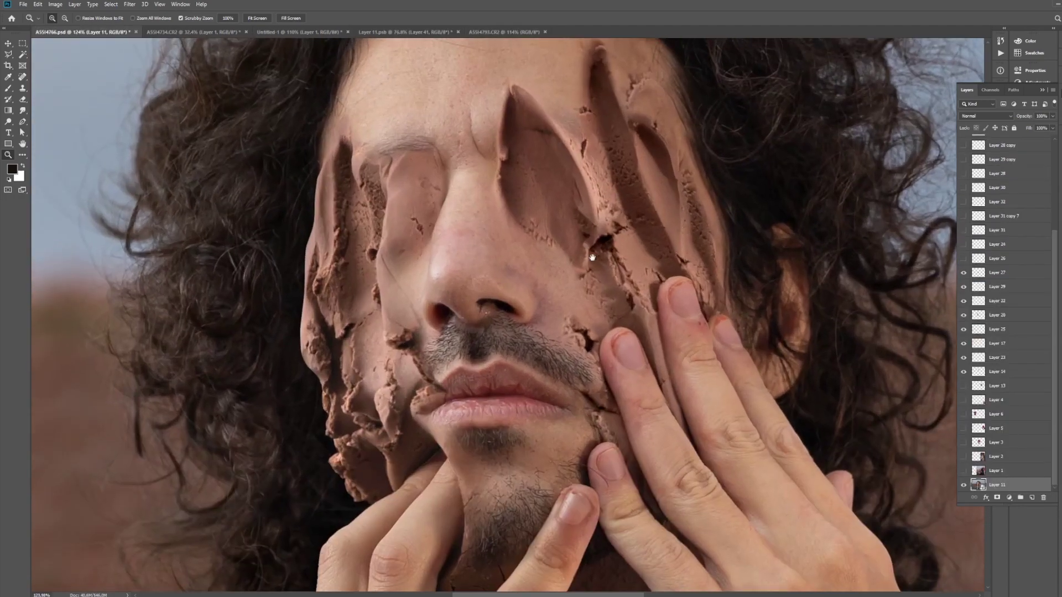
pyautogui.scroll(2, 592, 257)
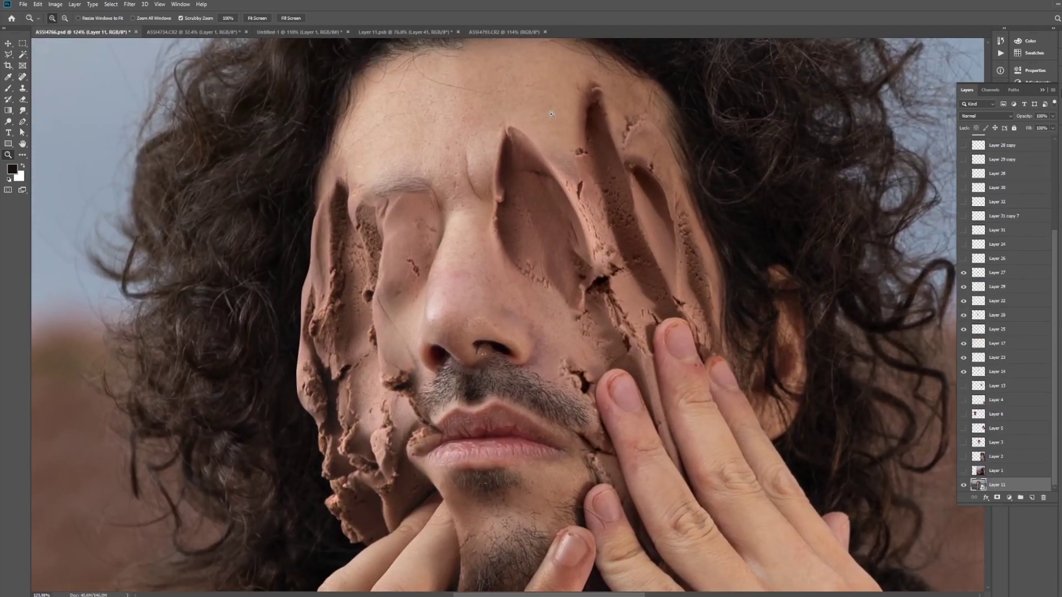
pyautogui.scroll(1, 552, 167)
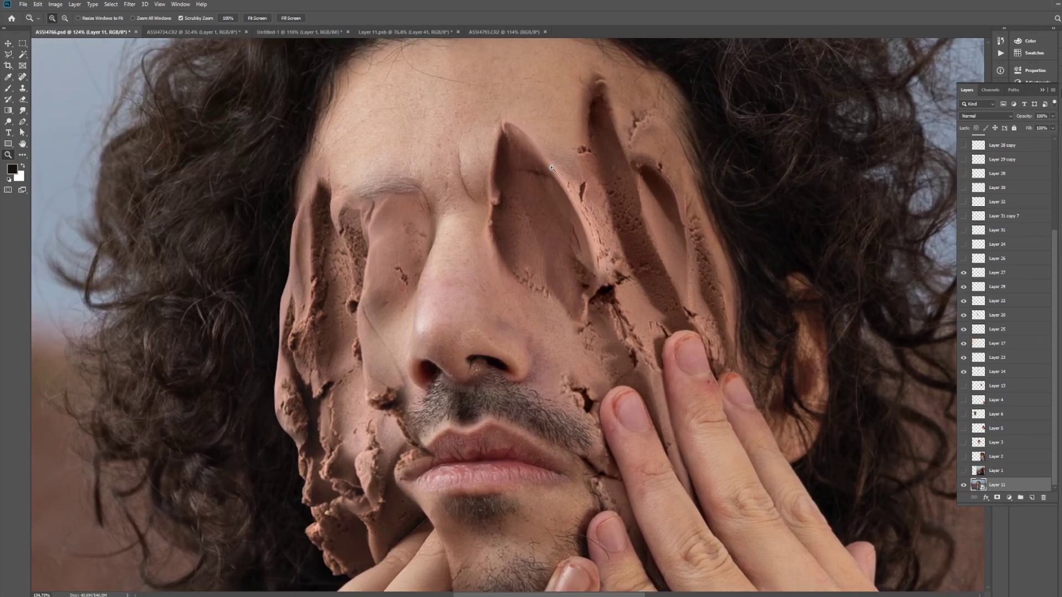
pyautogui.click(405, 31)
pyautogui.scroll(3, 587, 192)
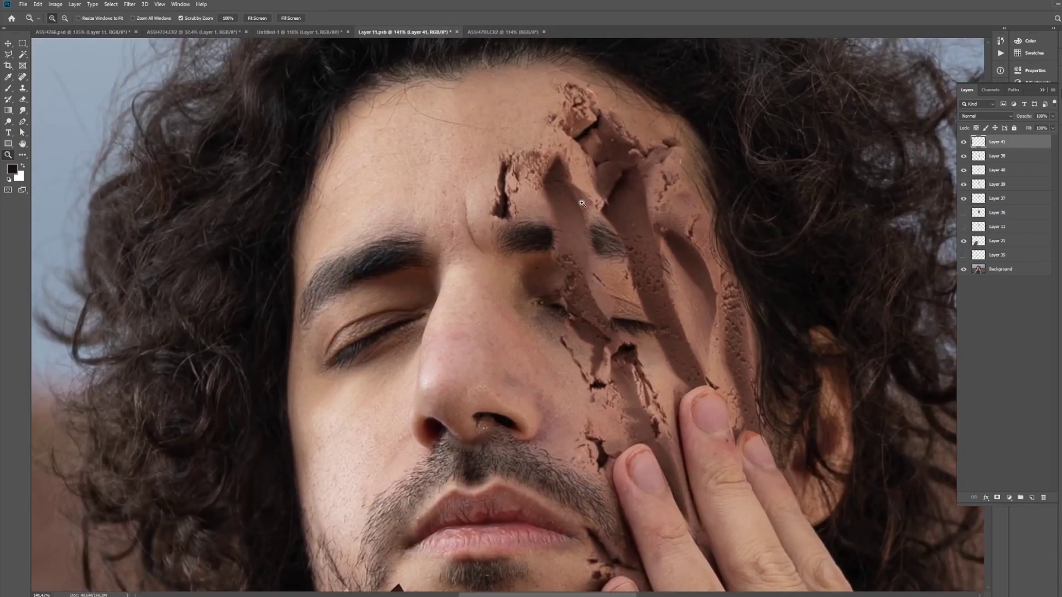
pyautogui.click(83, 32)
pyautogui.moveTo(681, 215); pyautogui.dragTo(614, 218)
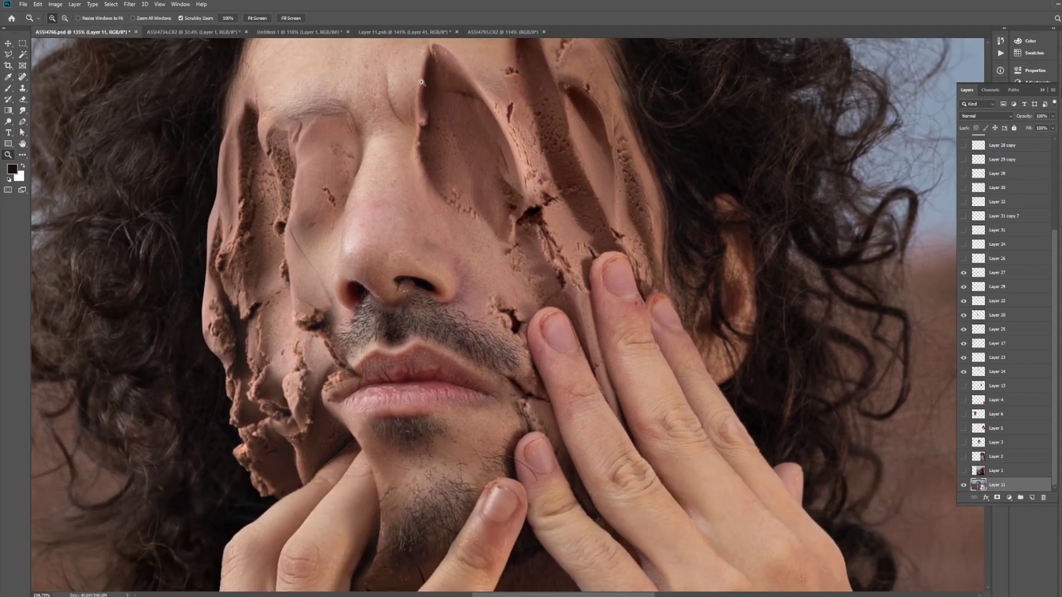
pyautogui.moveTo(433, 104); pyautogui.dragTo(433, 188)
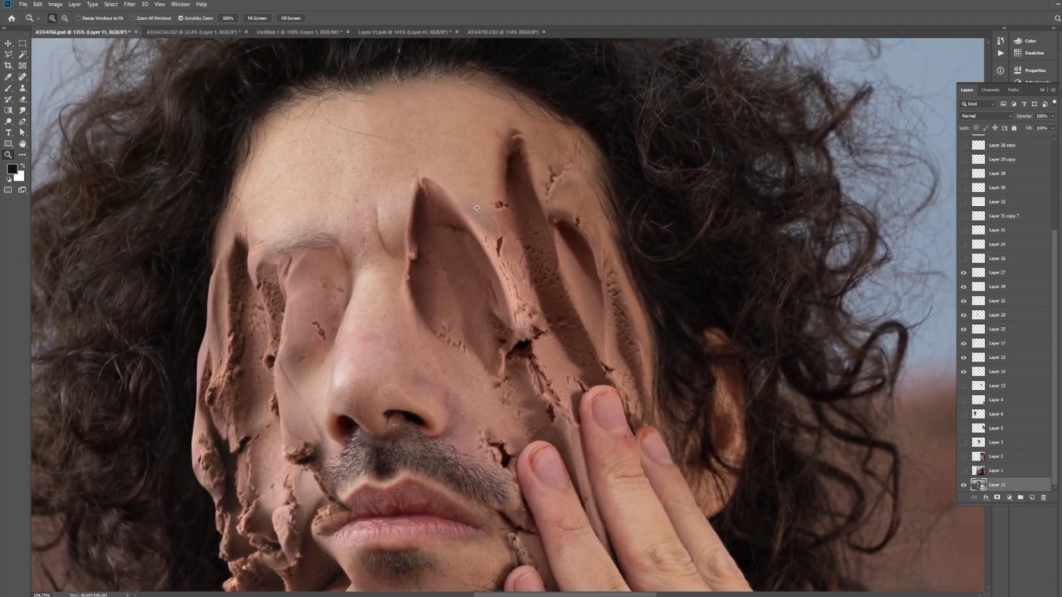
pyautogui.click(401, 31)
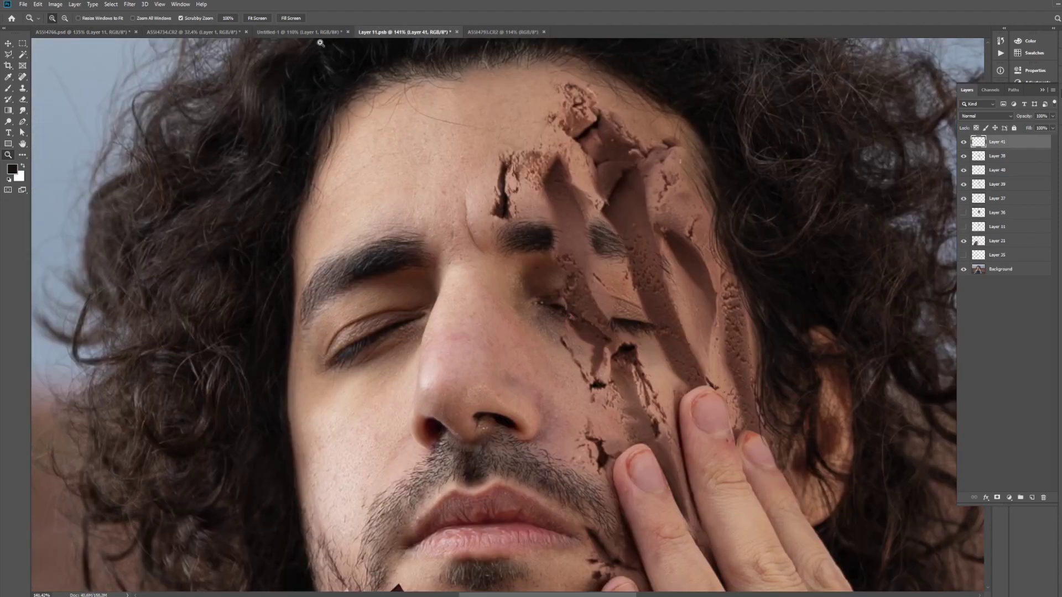
# Switch to ASSI4766.psd and examine the clay grooves, mouth and fingers up close, then the whole composite
pyautogui.click(83, 31)
pyautogui.moveTo(470, 306); pyautogui.dragTo(506, 162)
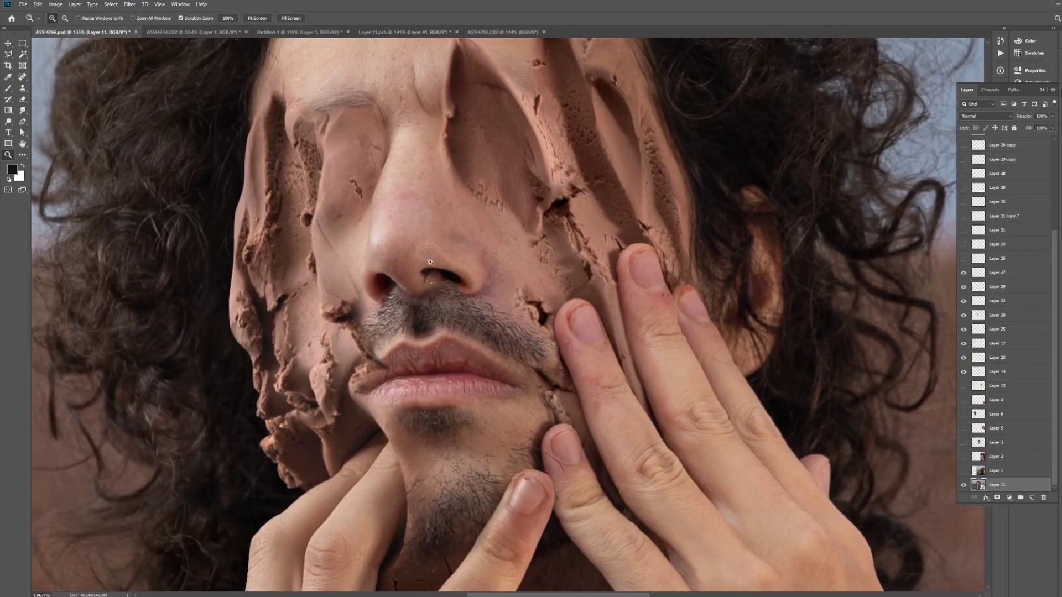
pyautogui.scroll(-5, 424, 107)
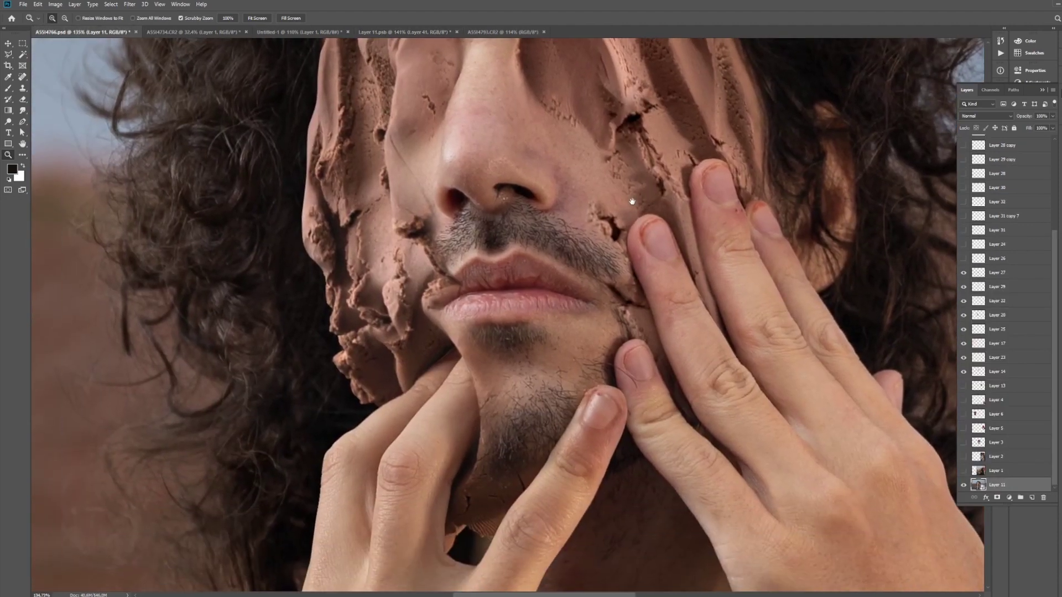
pyautogui.scroll(2, 527, 279)
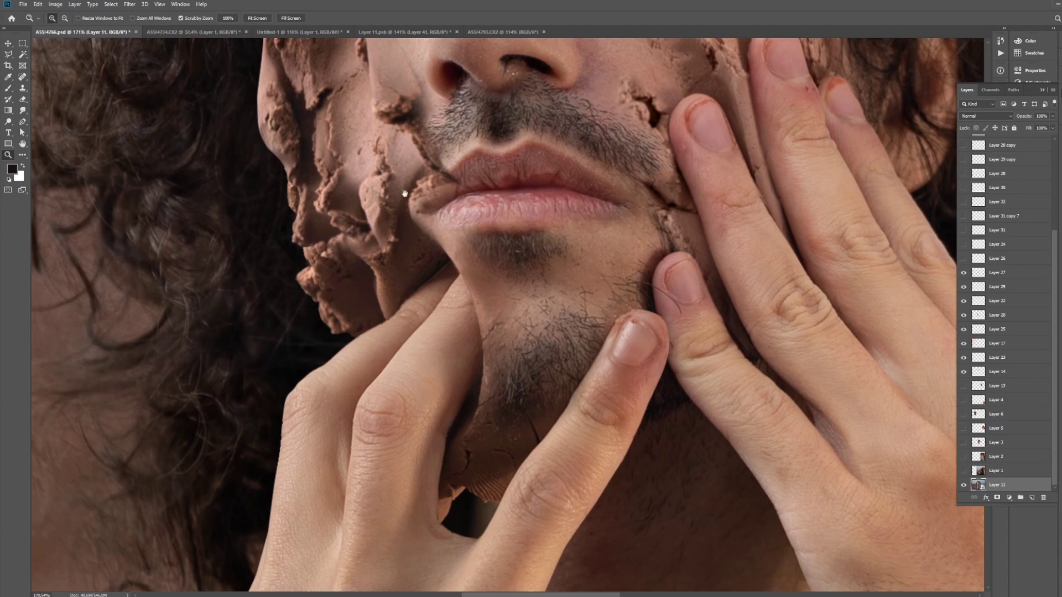
pyautogui.moveTo(413, 119); pyautogui.dragTo(476, 216)
pyautogui.scroll(-8, 476, 216)
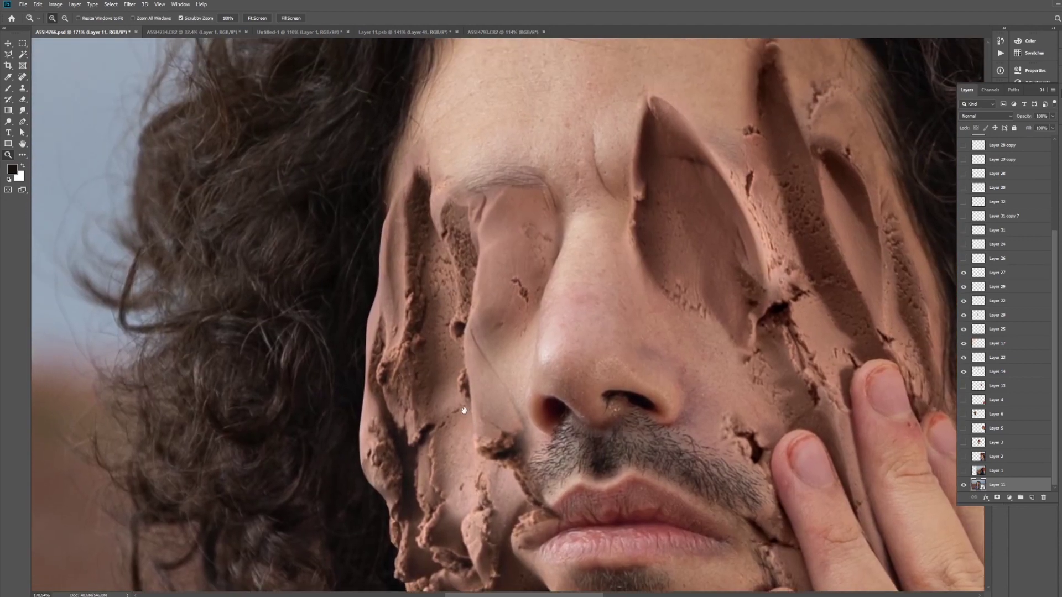
pyautogui.scroll(-6, 533, 299)
pyautogui.scroll(4, 965, 142)
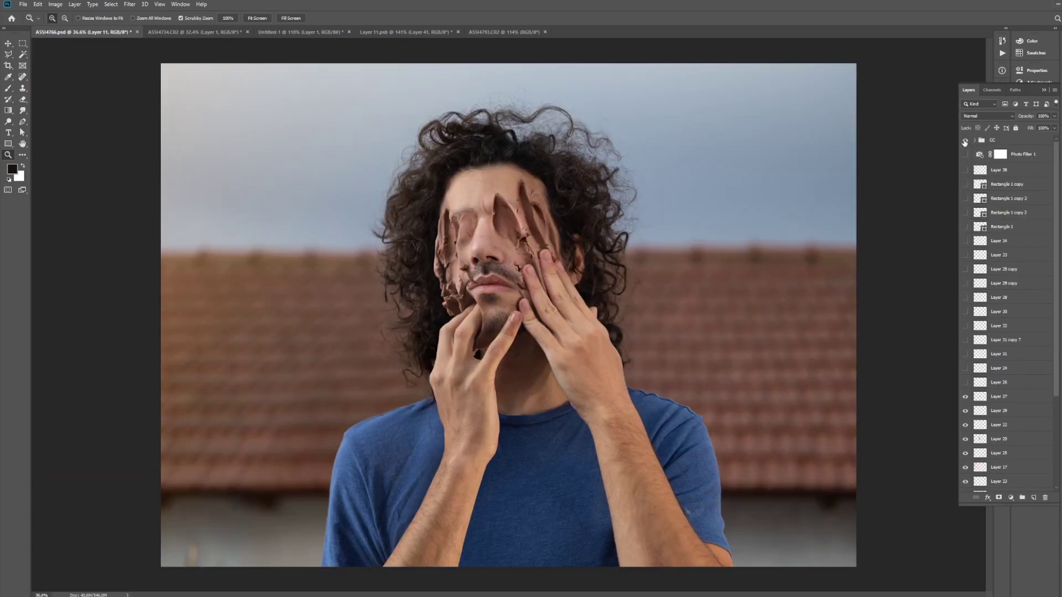
# Show the CC group and compare the whole portrait with and without its color treatment, leaving the group visible
pyautogui.scroll(3, 564, 205)
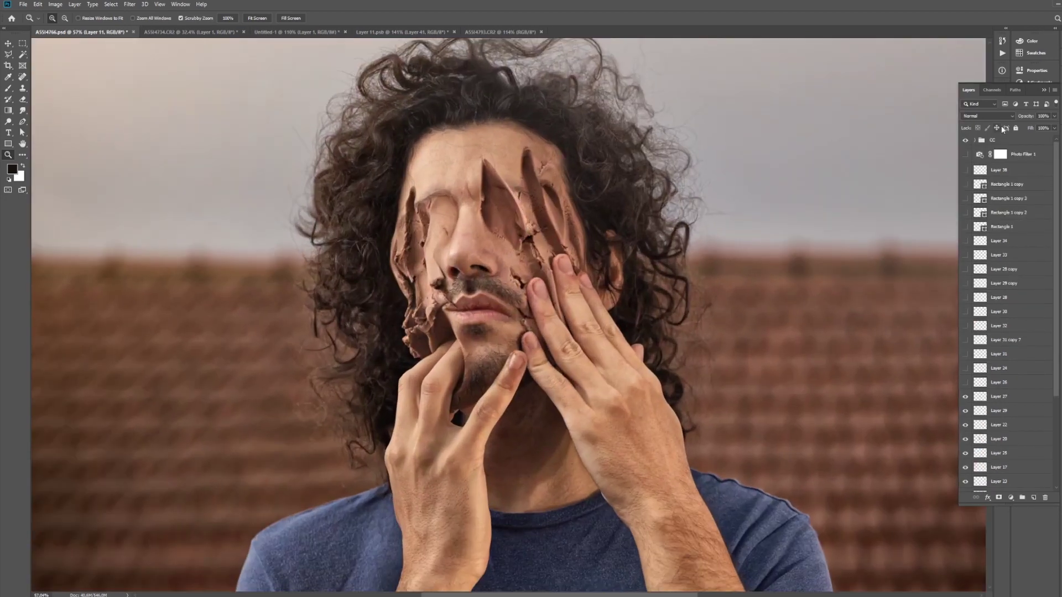
pyautogui.click(966, 141)
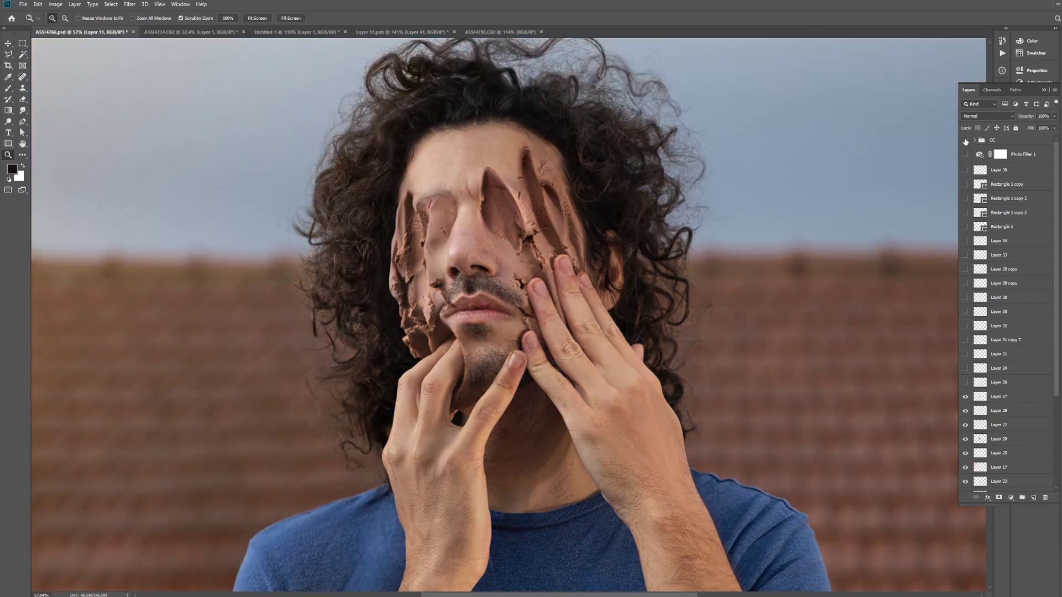
pyautogui.click(965, 141)
# Expand the CC group, select Layer 42 inside it and locate the Nik Collection among the filters
pyautogui.click(999, 141)
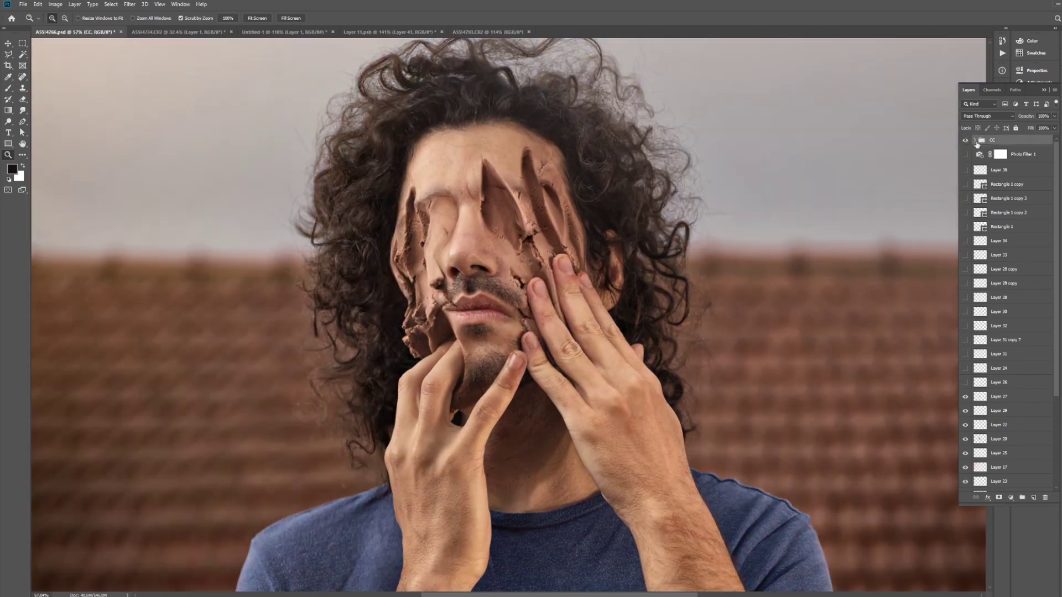
pyautogui.click(975, 141)
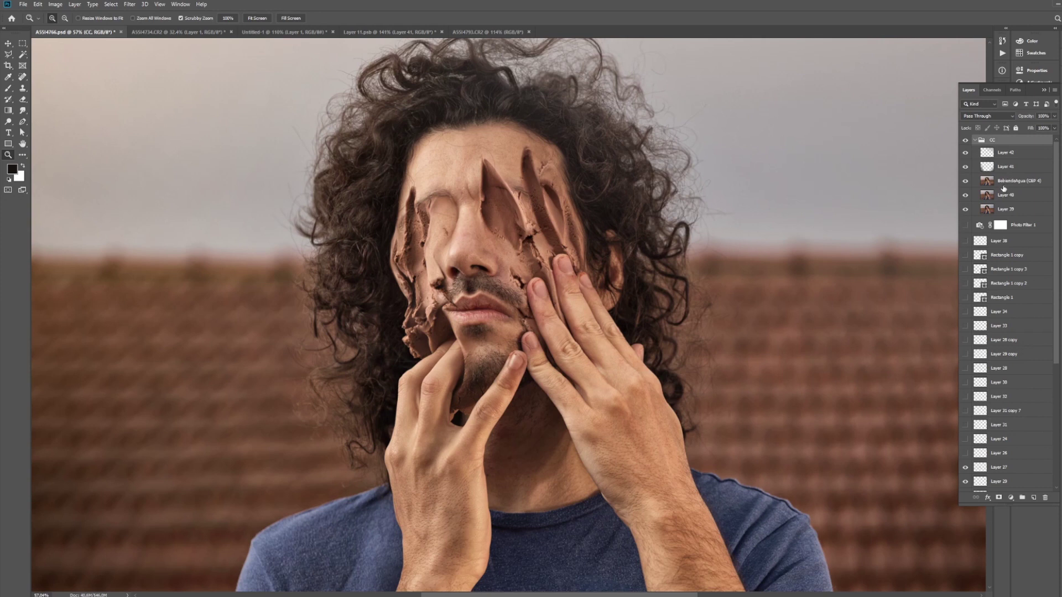
pyautogui.click(1009, 157)
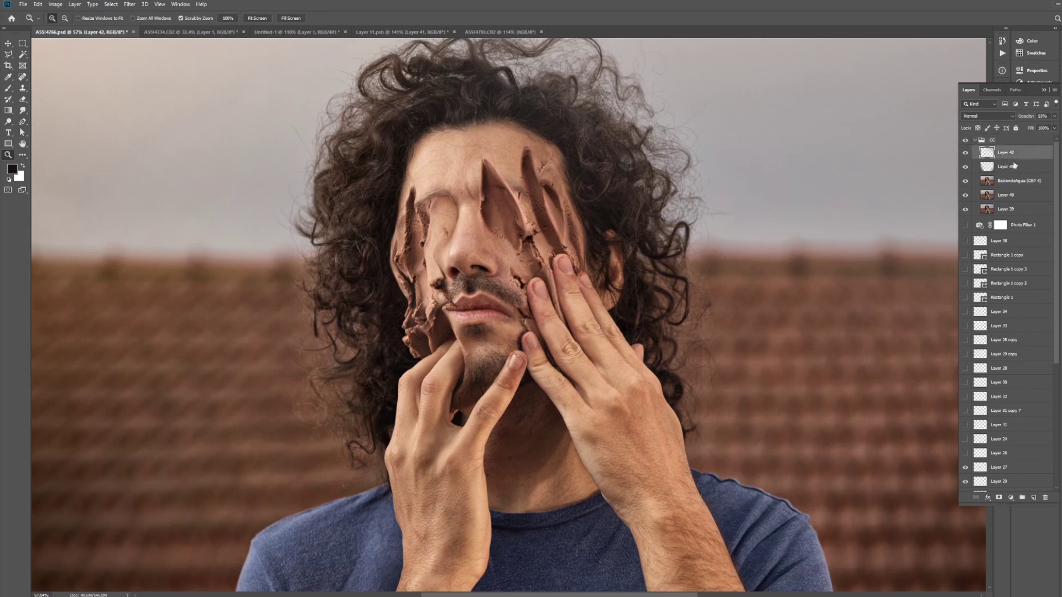
pyautogui.click(123, 5)
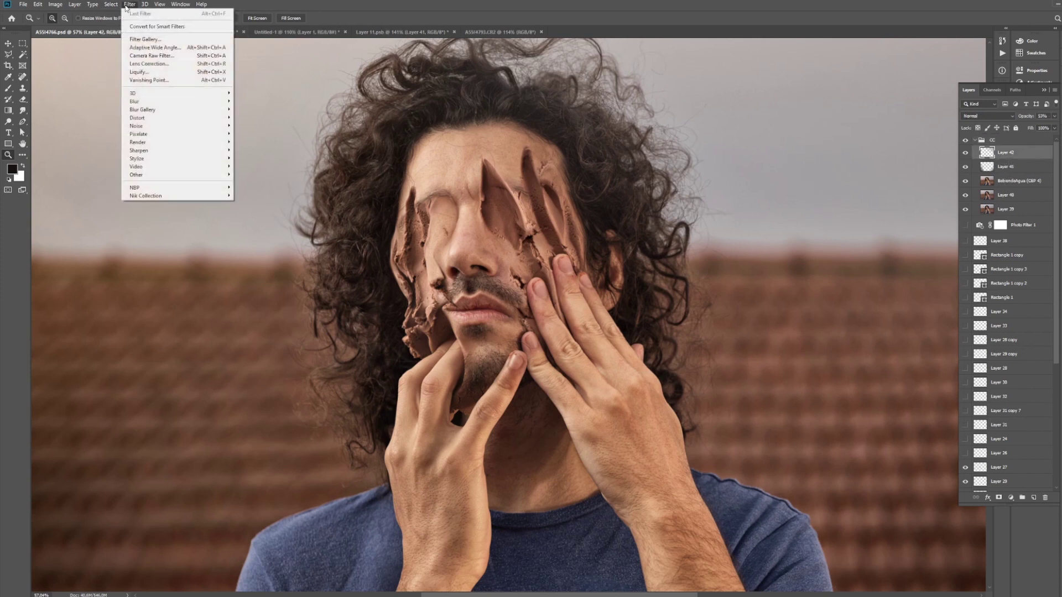
pyautogui.moveTo(194, 198)
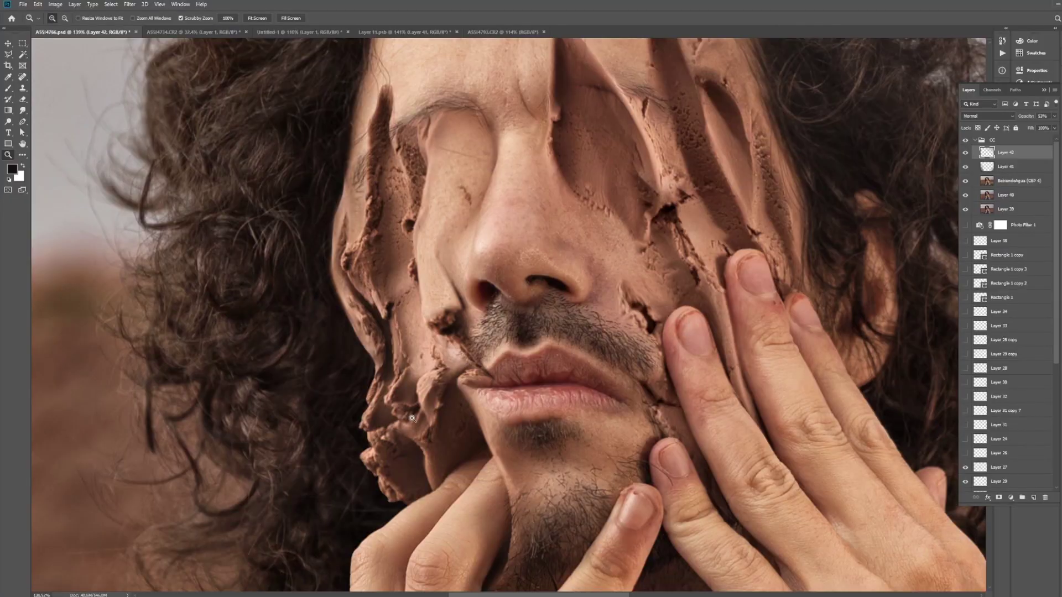
# Compare the clay grooves, hair and forehead skin with the CC group shown and hidden
pyautogui.click(966, 140)
pyautogui.click(966, 141)
pyautogui.moveTo(595, 178); pyautogui.dragTo(546, 355)
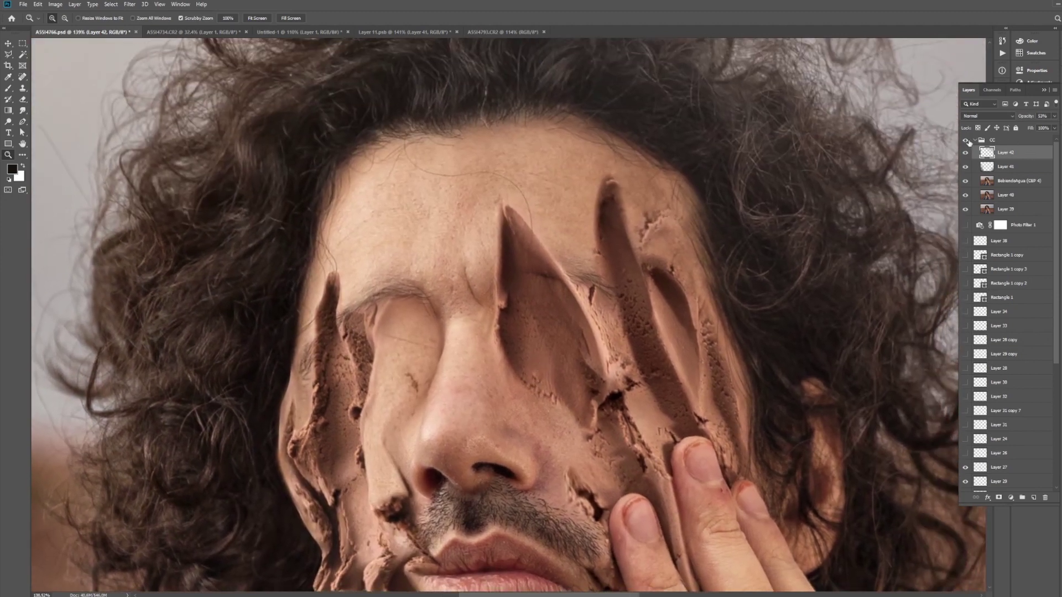
pyautogui.click(966, 141)
pyautogui.click(967, 142)
pyautogui.moveTo(514, 216); pyautogui.dragTo(516, 302)
pyautogui.scroll(5, 525, 310)
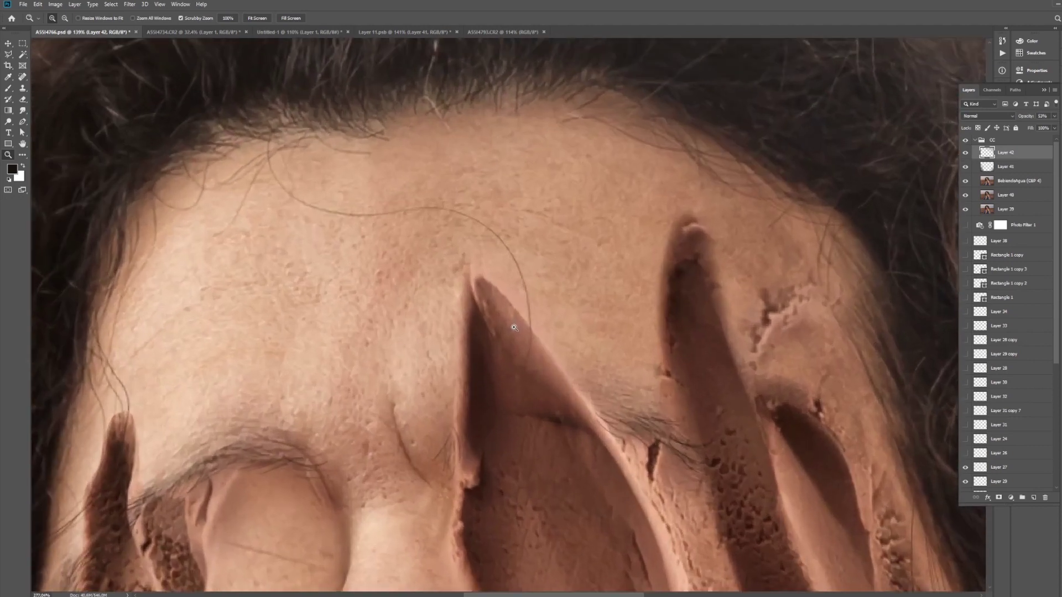
pyautogui.click(967, 142)
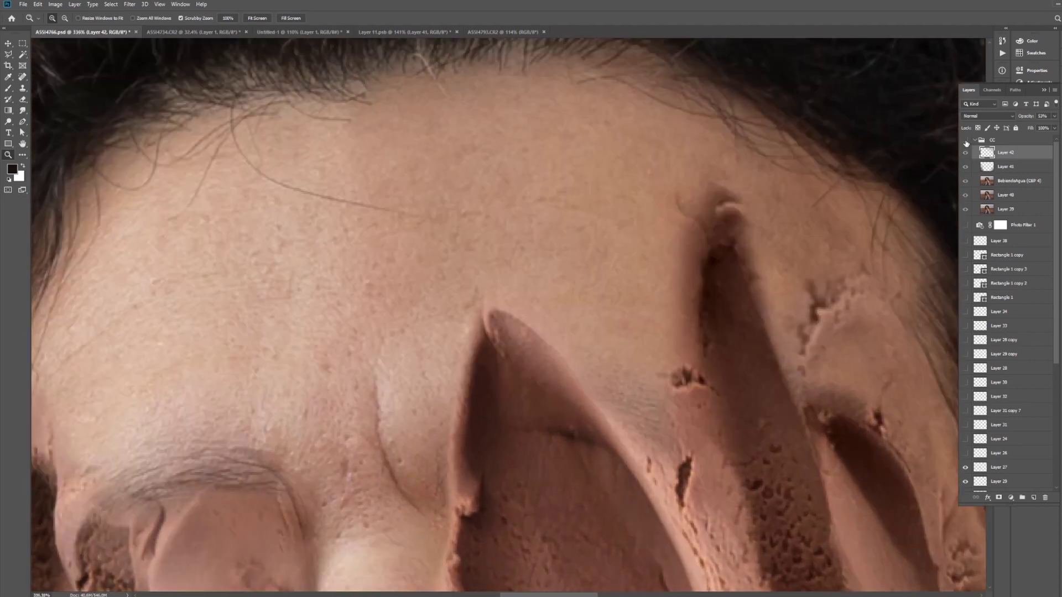